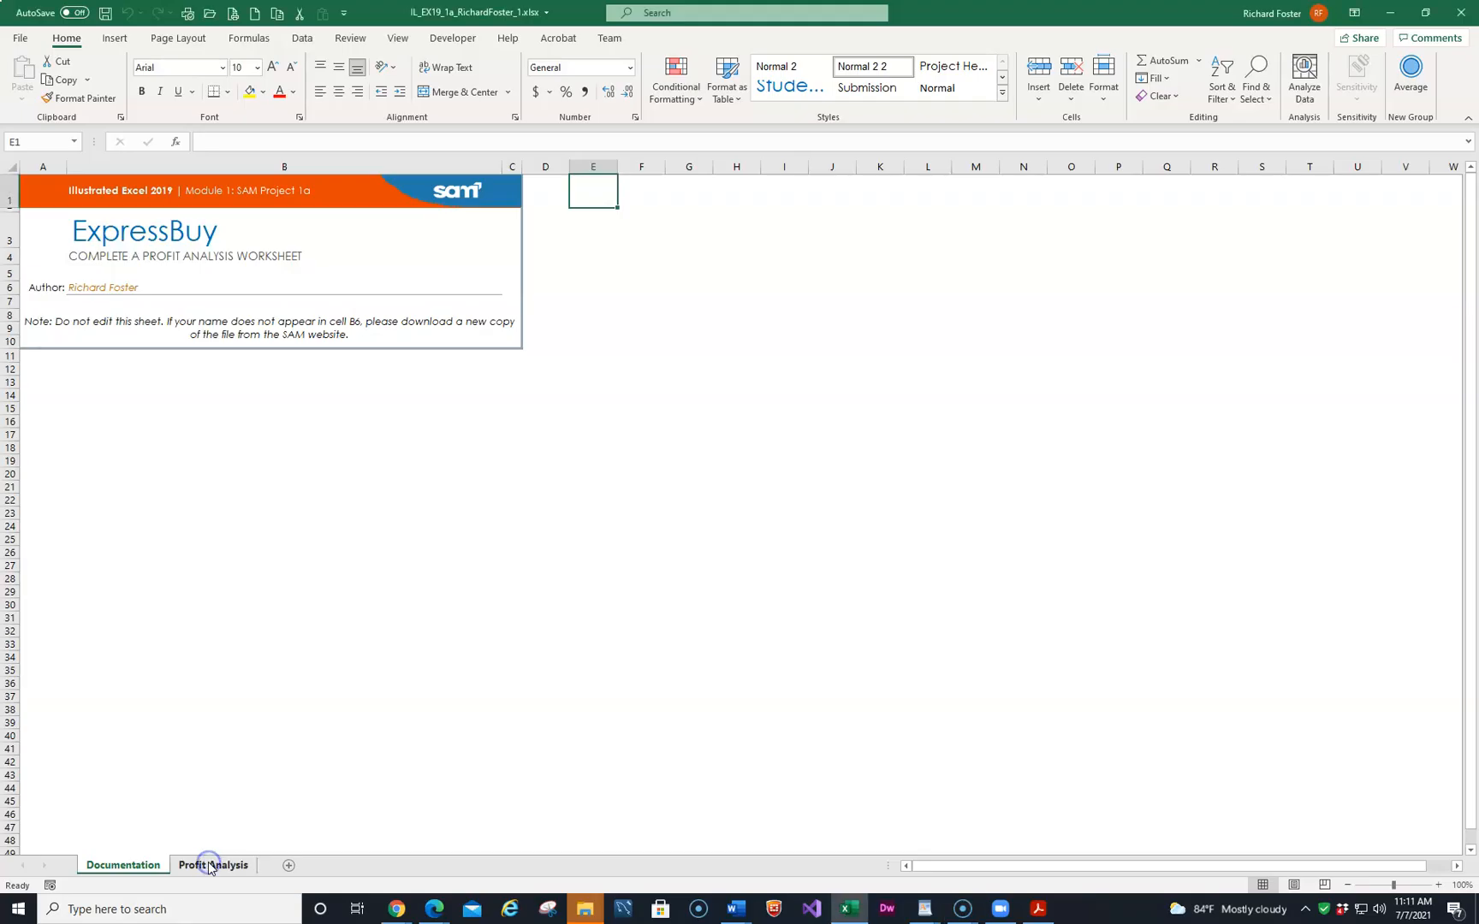
pyautogui.click(208, 863)
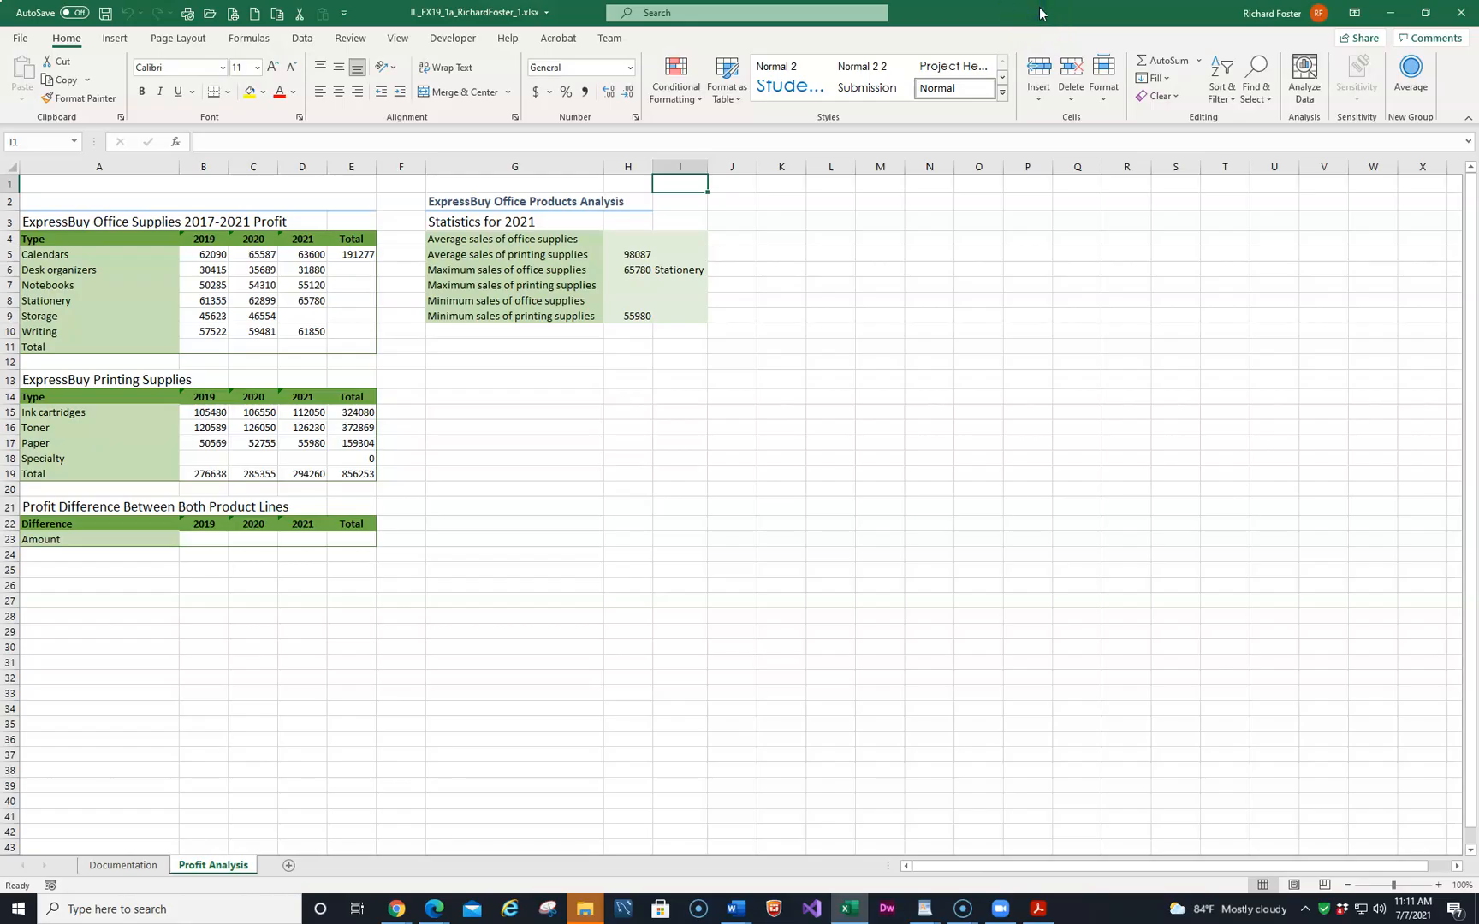
pyautogui.press('F12')
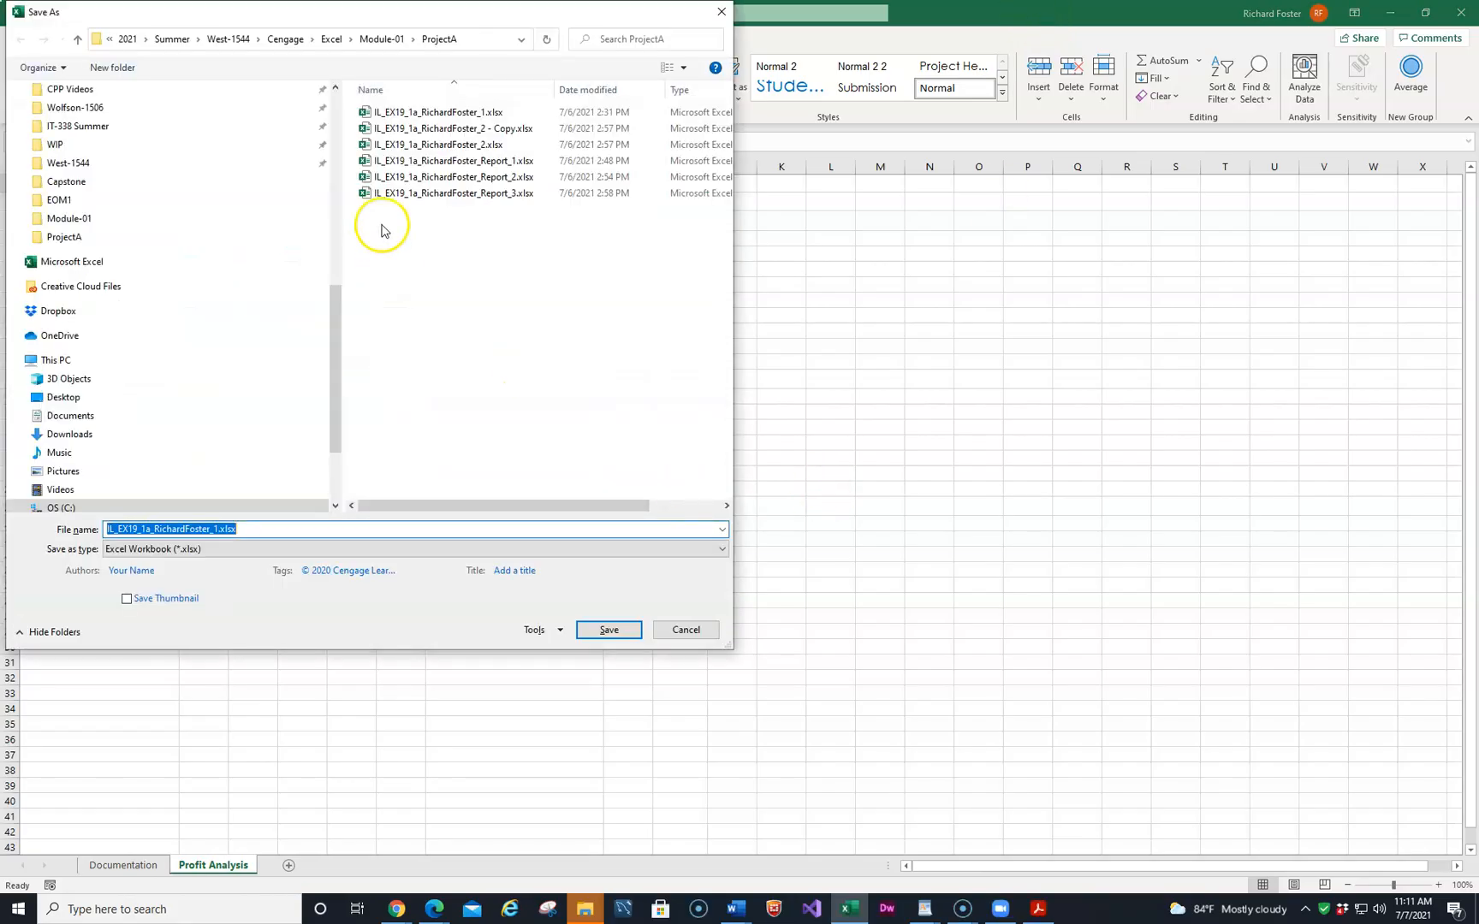
pyautogui.click(452, 144)
pyautogui.click(228, 531)
pyautogui.click(613, 633)
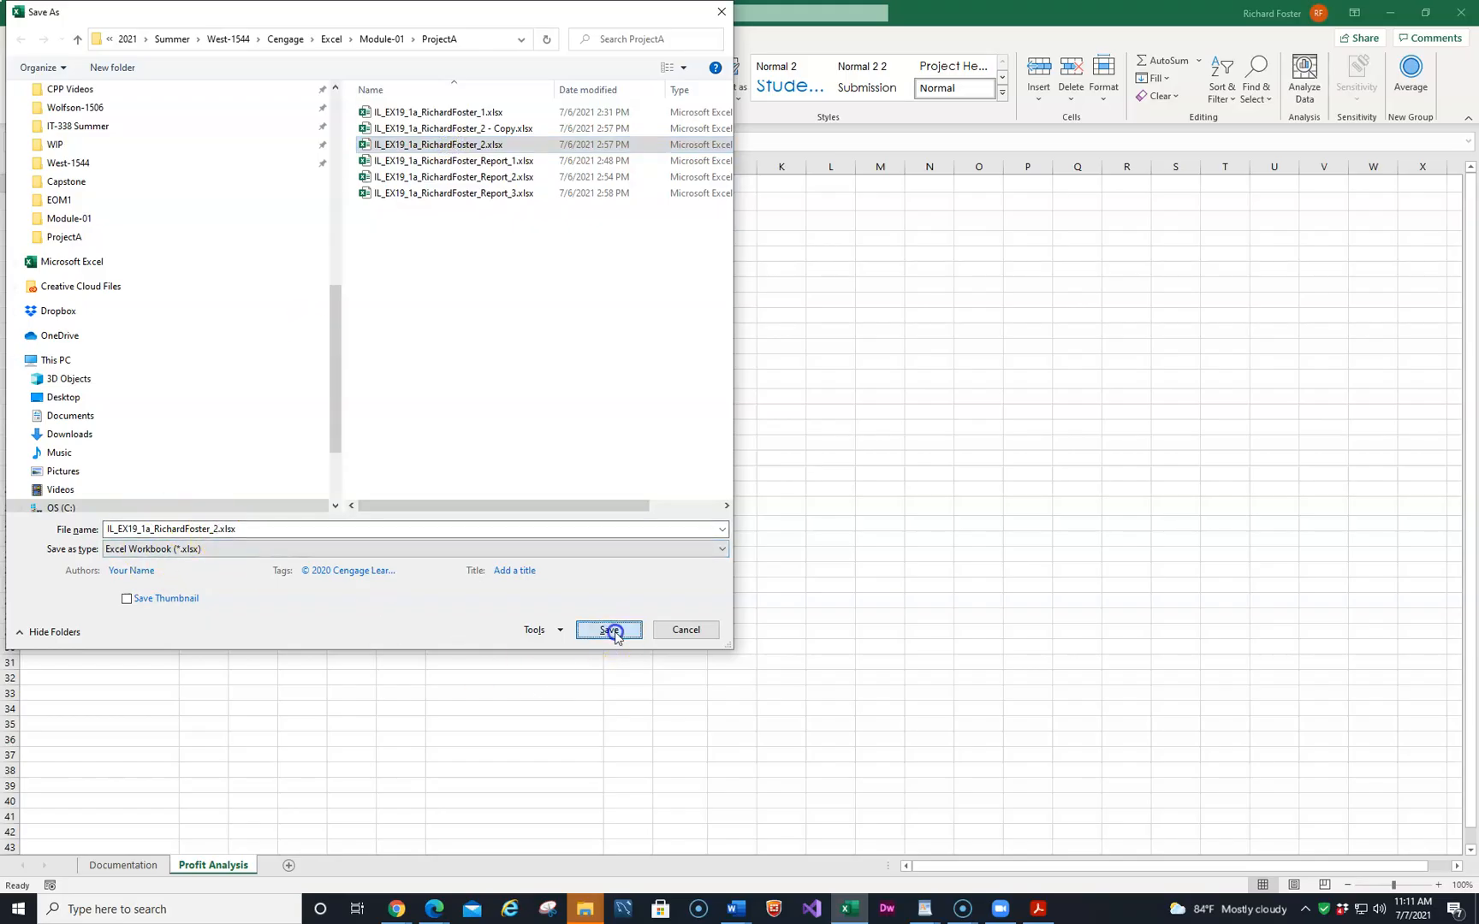
pyautogui.click(777, 456)
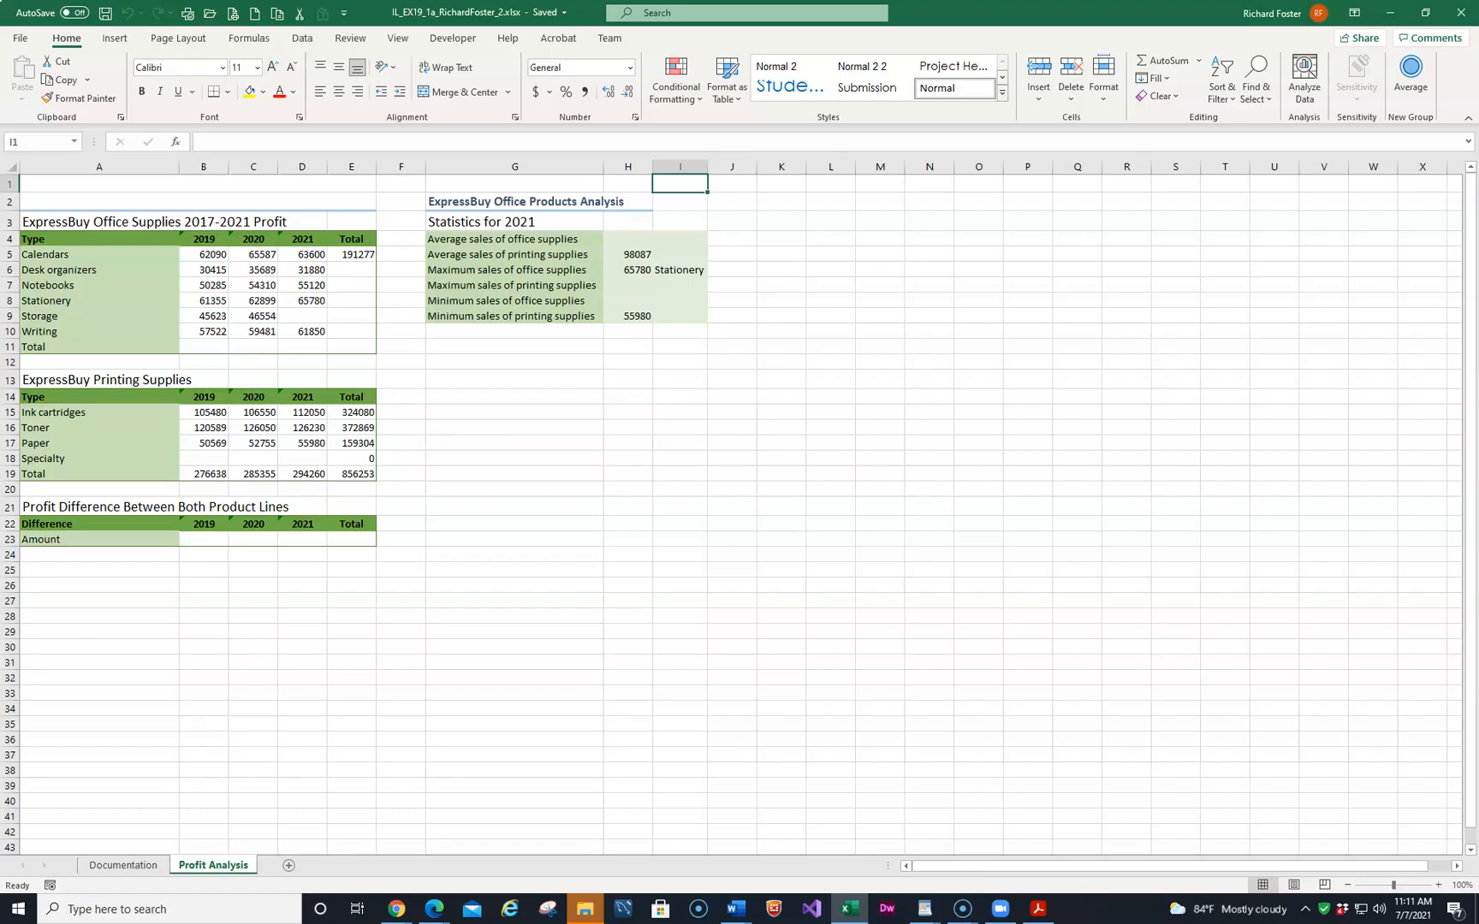
# Enter ExpressBuy Office Products in cell A1 of the Profit Analysis sheet.
pyautogui.click(126, 867)
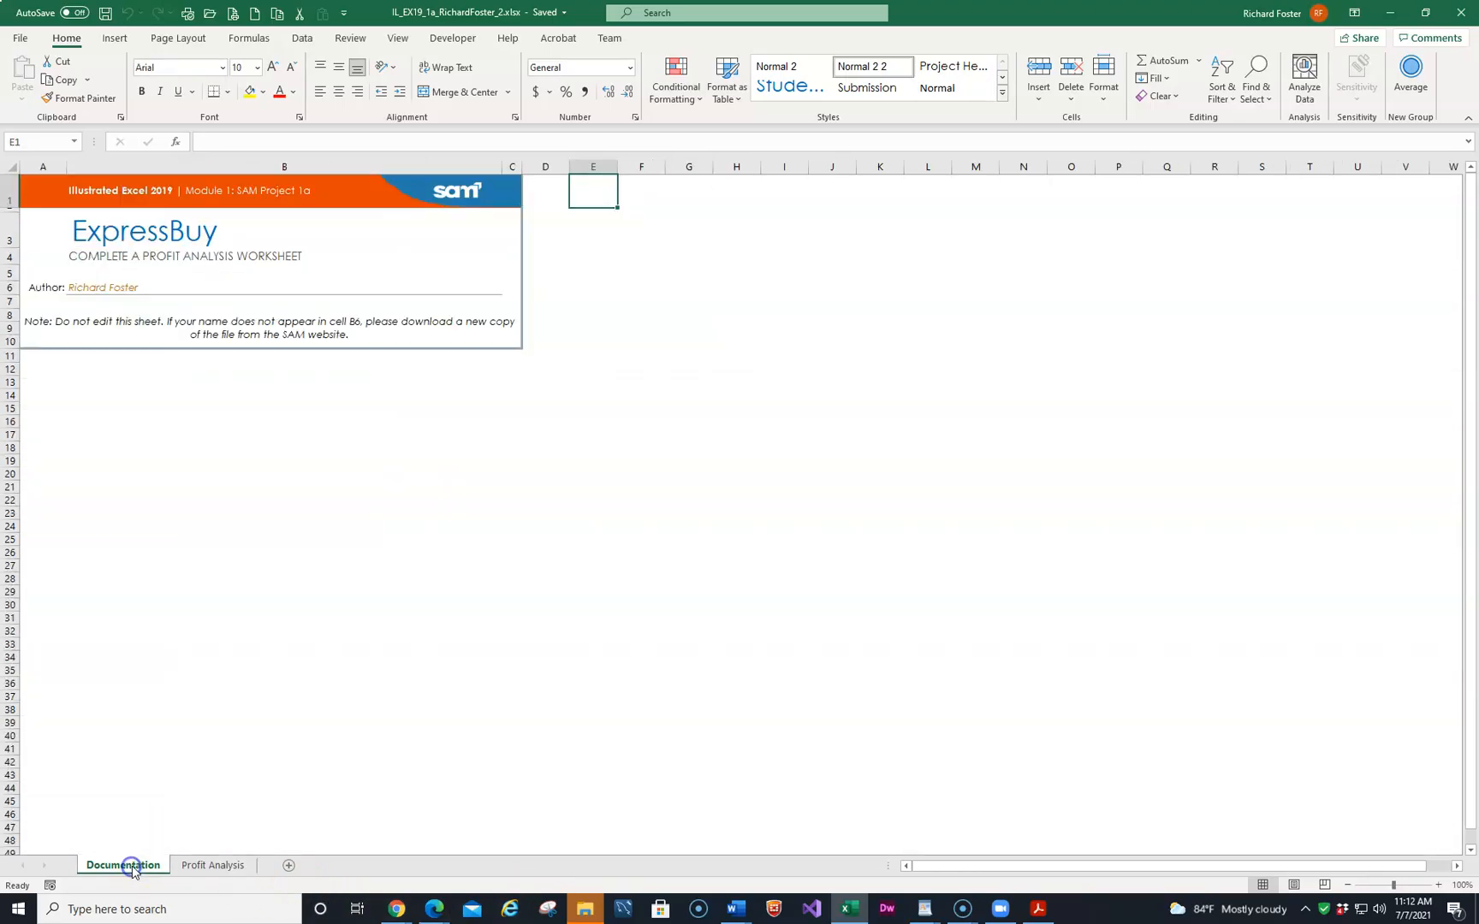
pyautogui.click(230, 866)
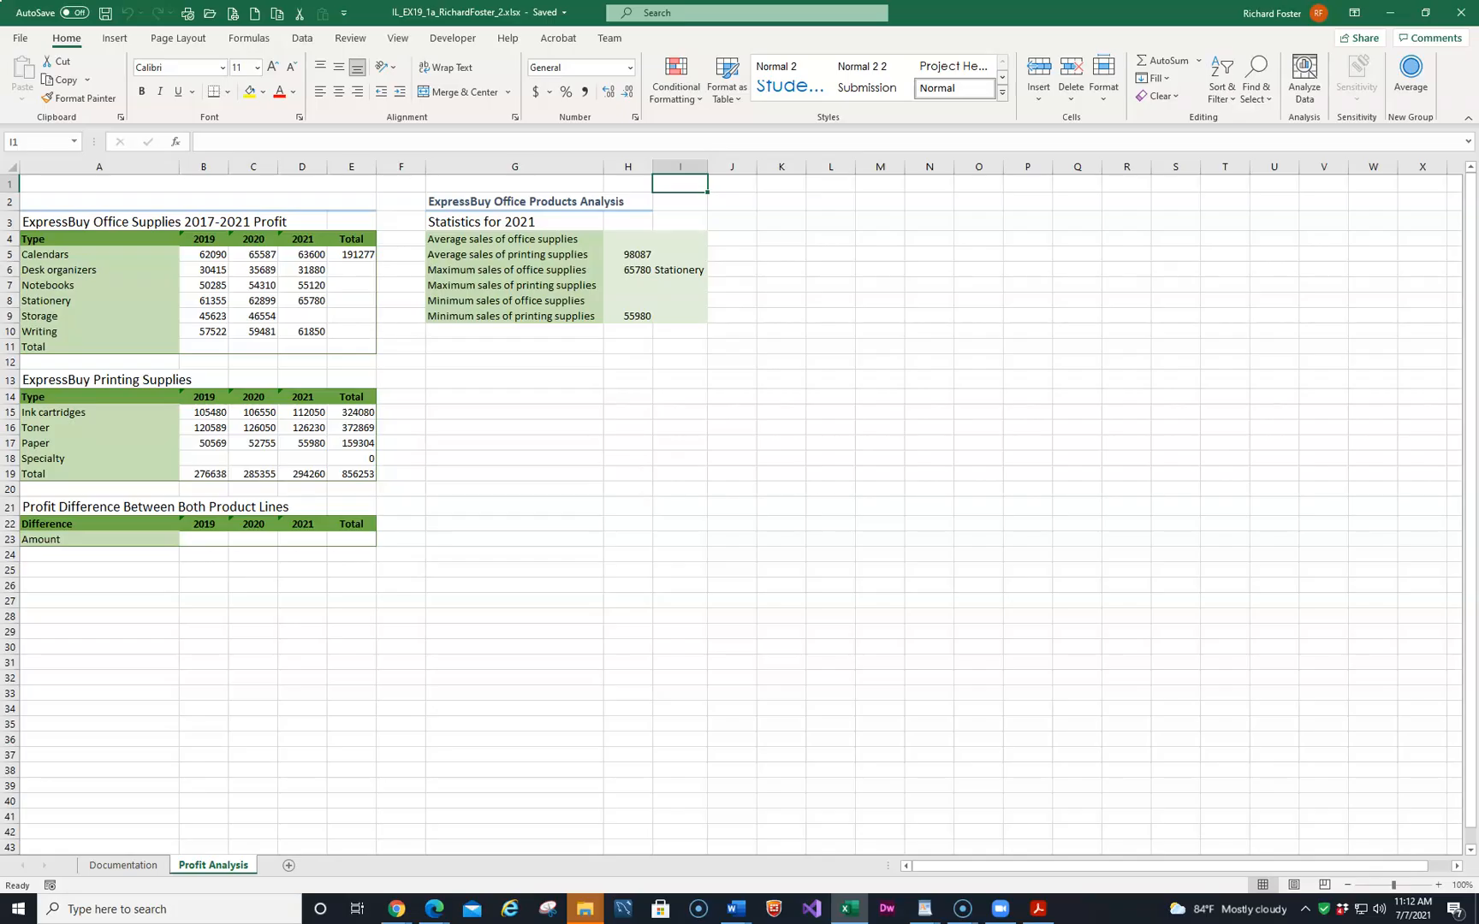
pyautogui.click(128, 184)
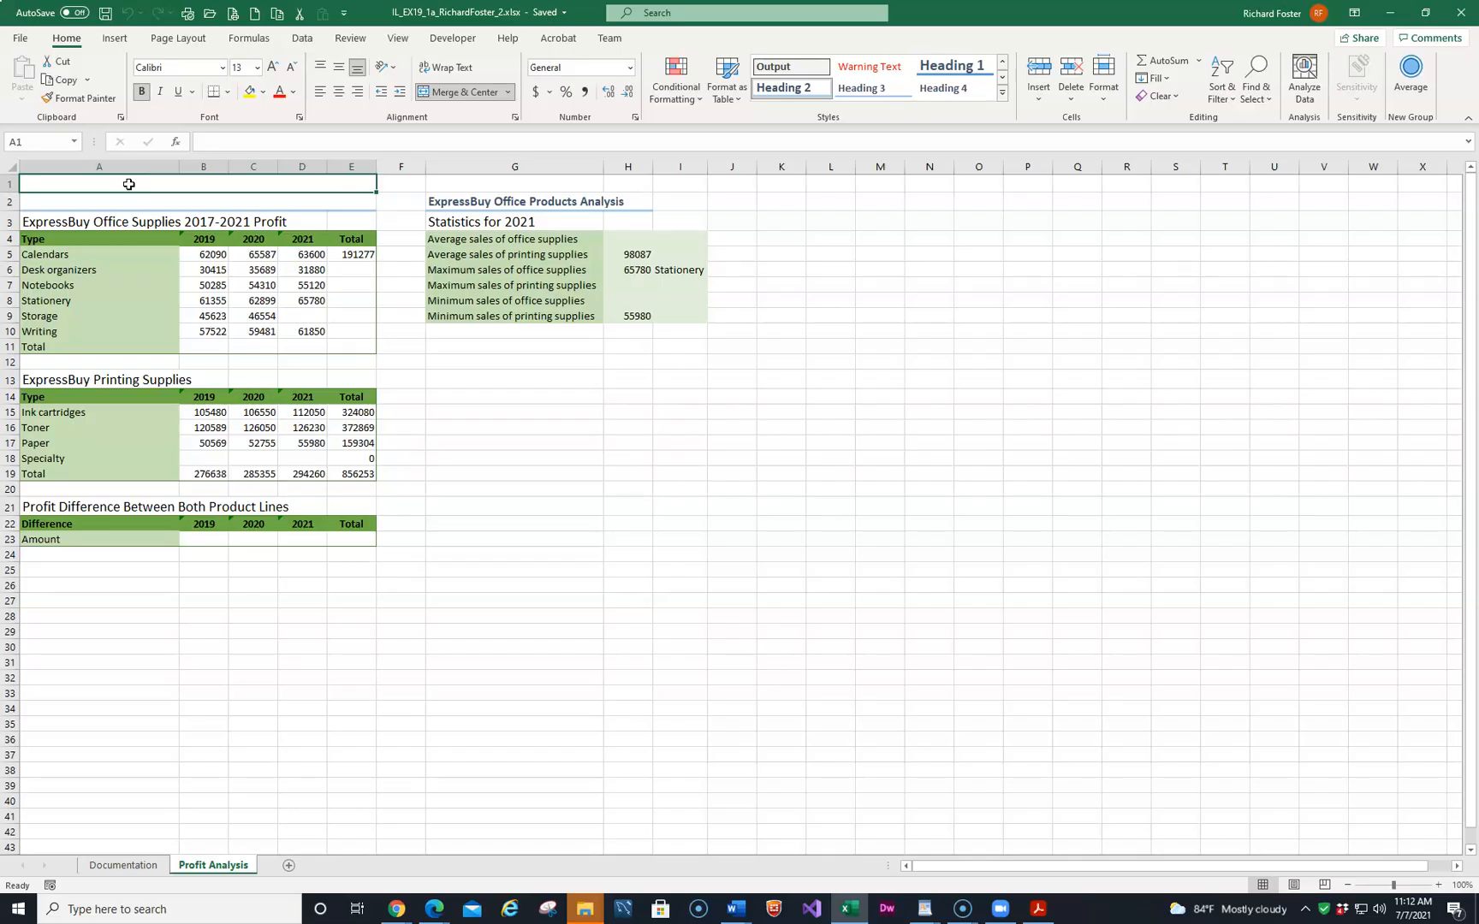
pyautogui.write('Ex')
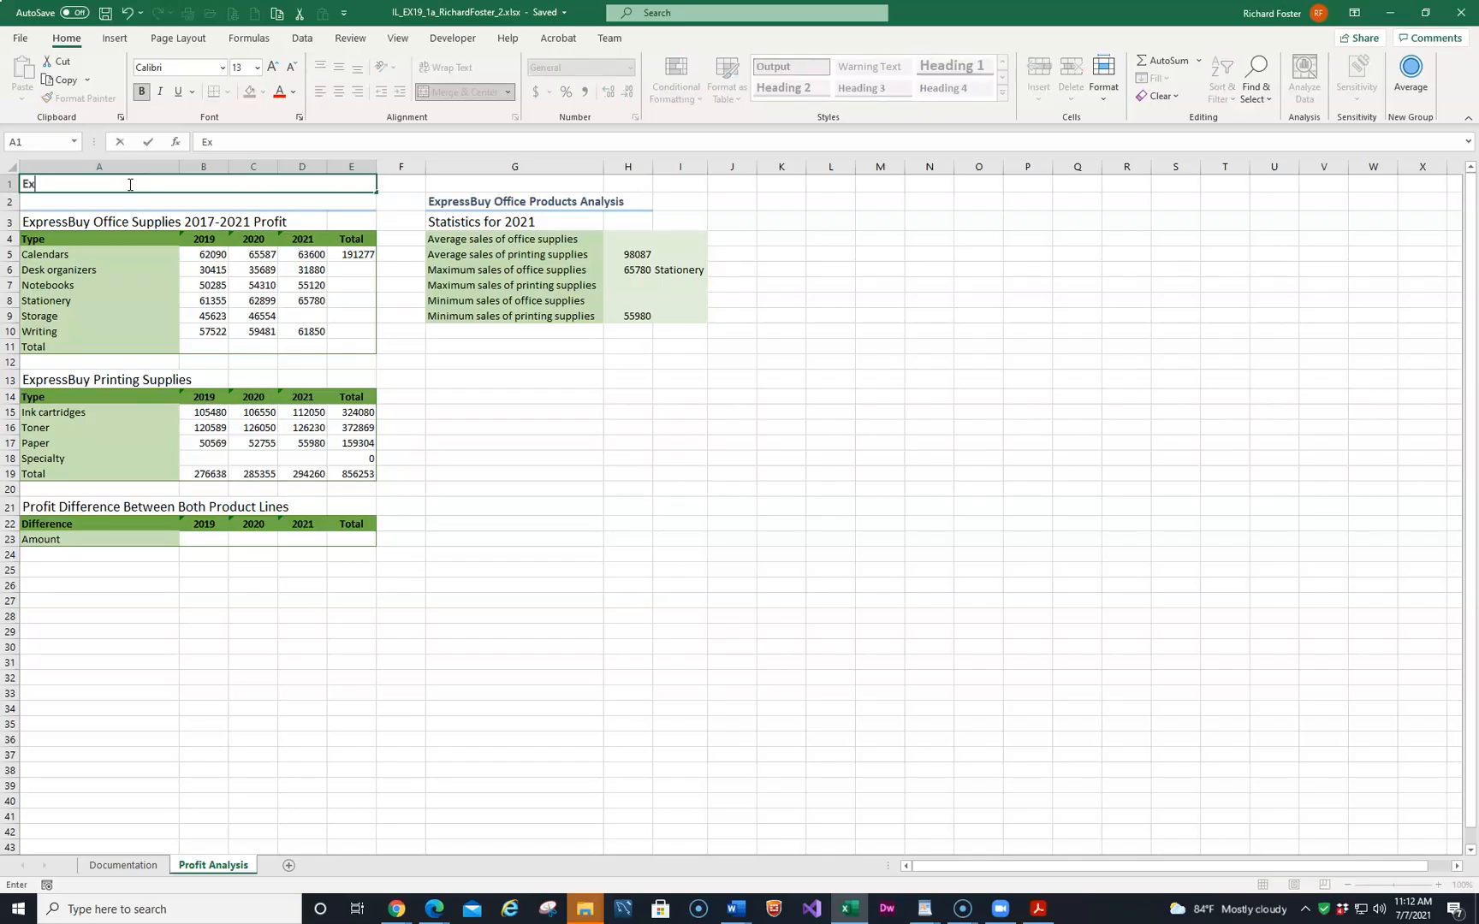
pyautogui.write('pressBuy Office Products')
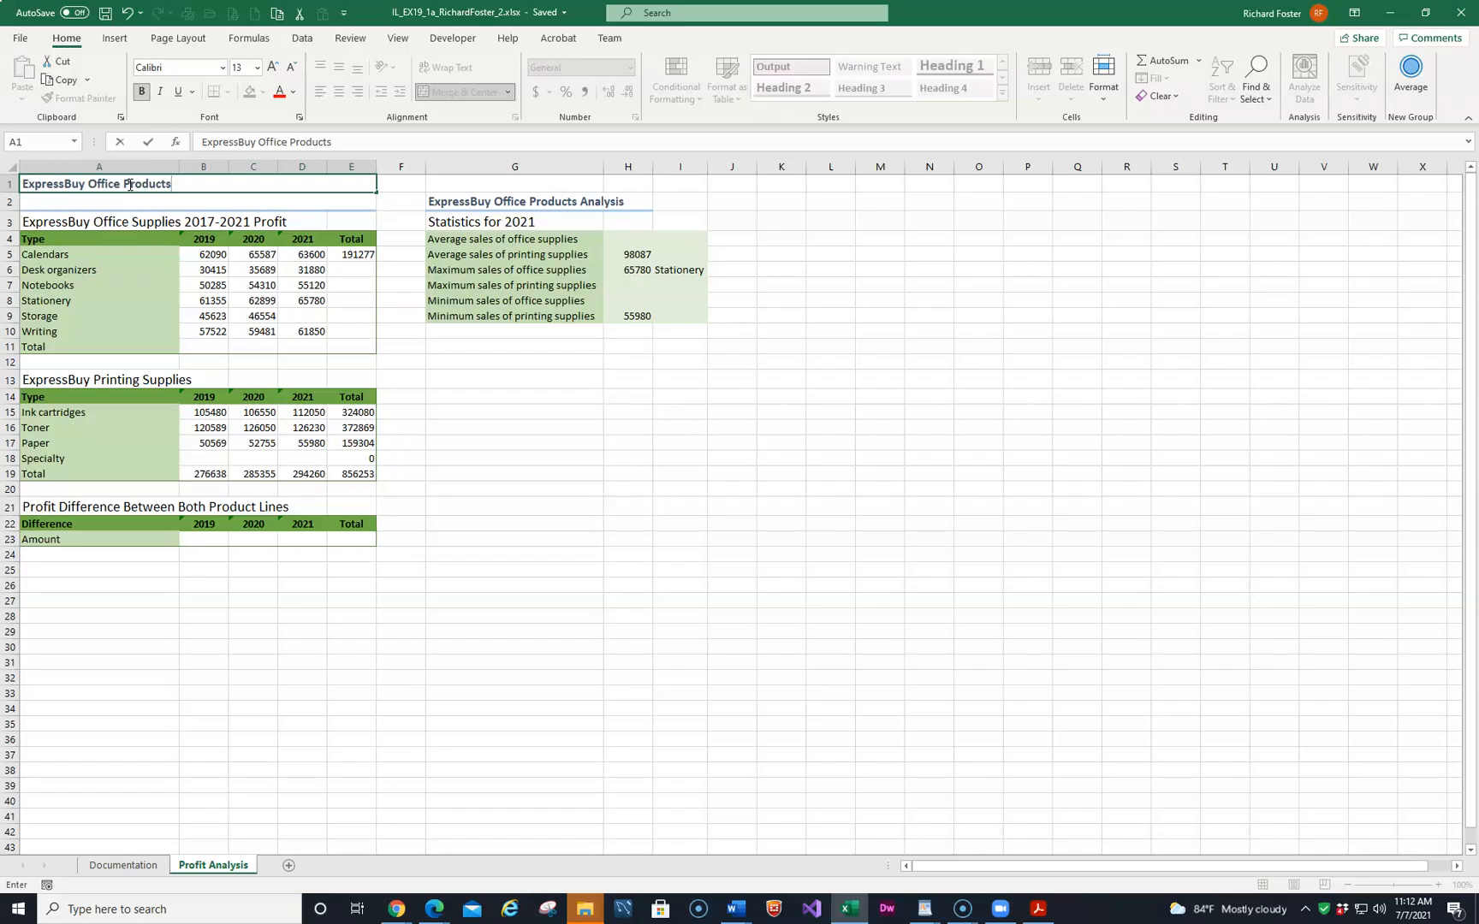
pyautogui.press('Return')
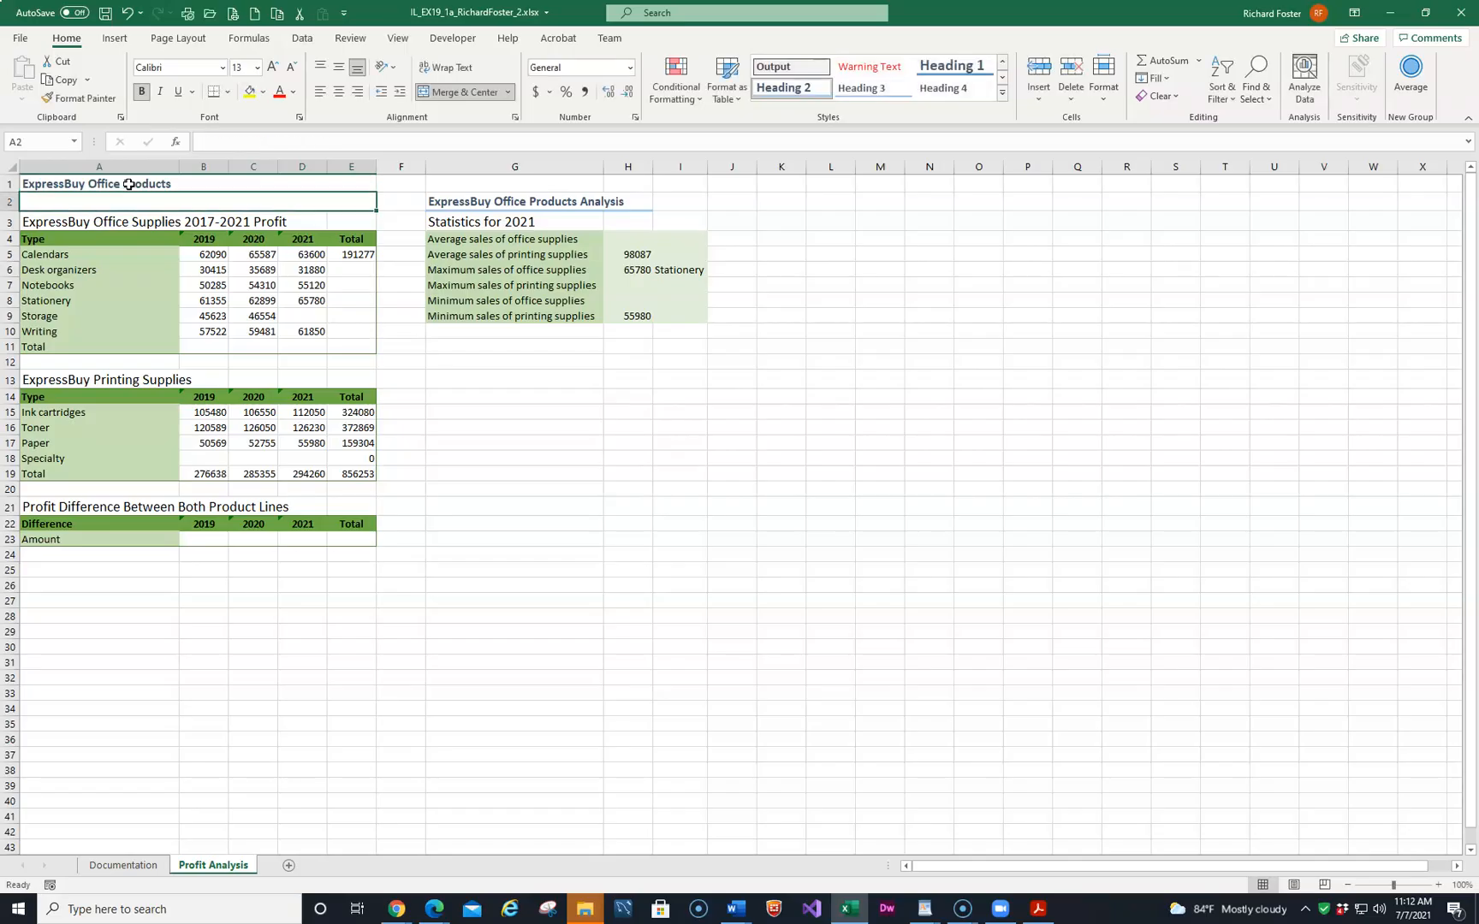
# Enter Profit Analysis in cell A2.
pyautogui.write('Pro')
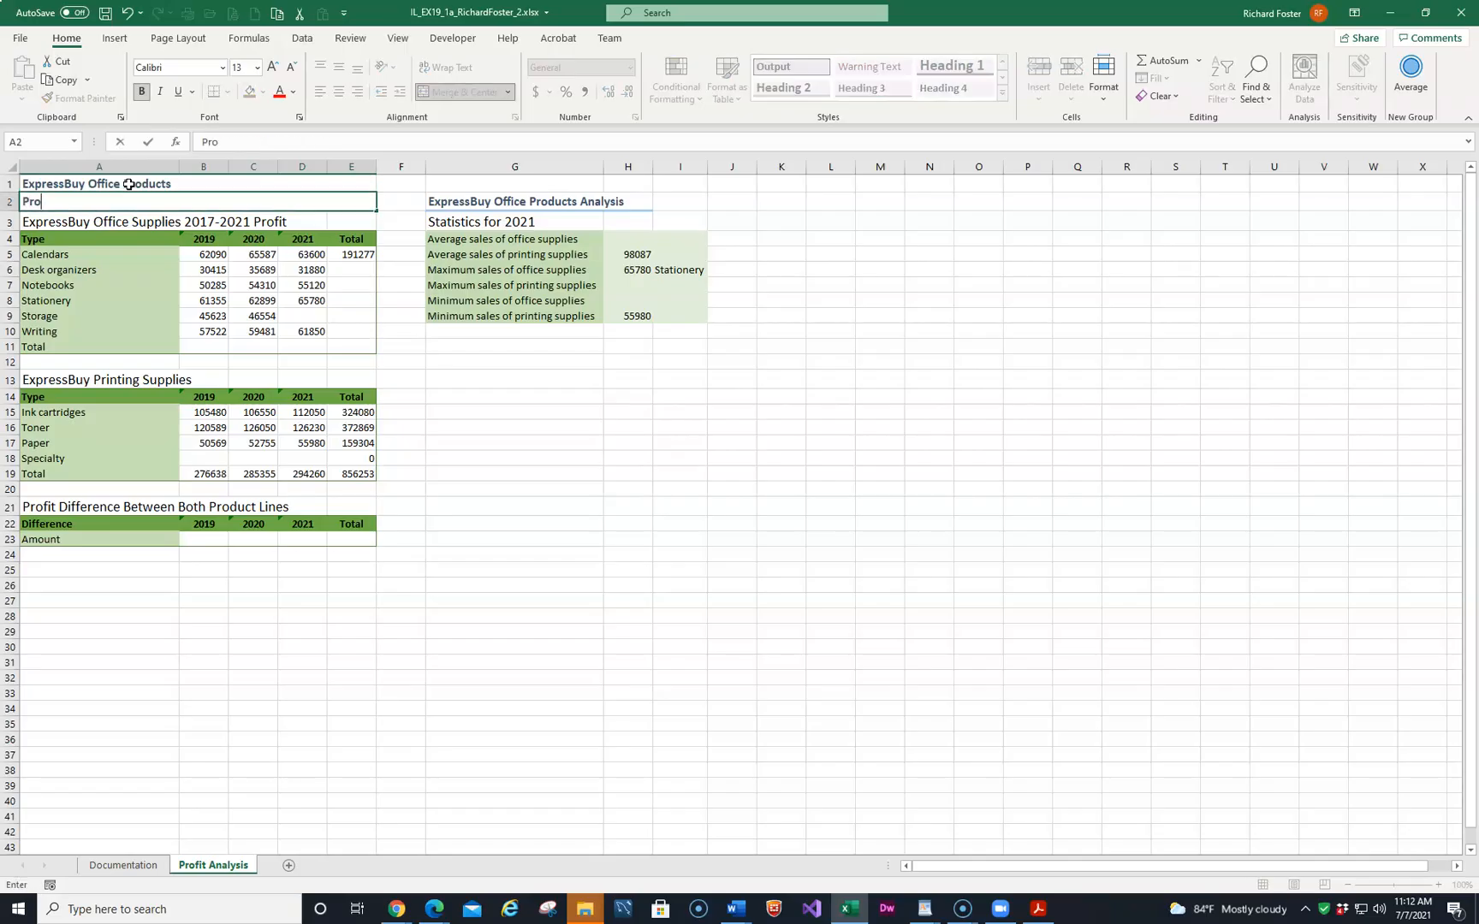
pyautogui.write('fit Analysis')
pyautogui.press('Return')
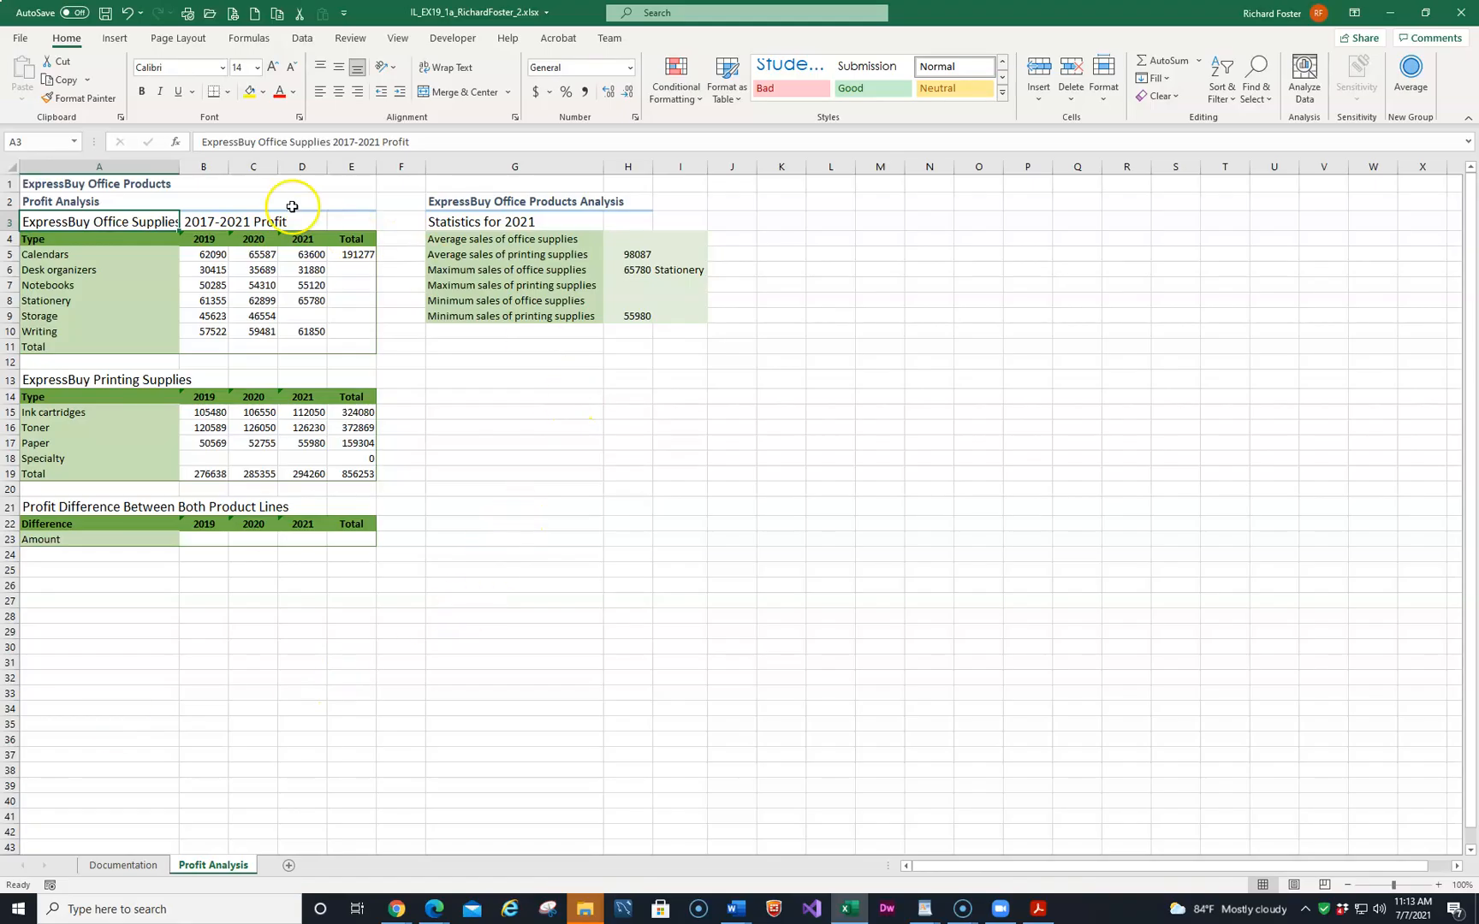
# Clear the contents of cell G2.
pyautogui.click(38, 142)
pyautogui.write('G2')
pyautogui.press('Return')
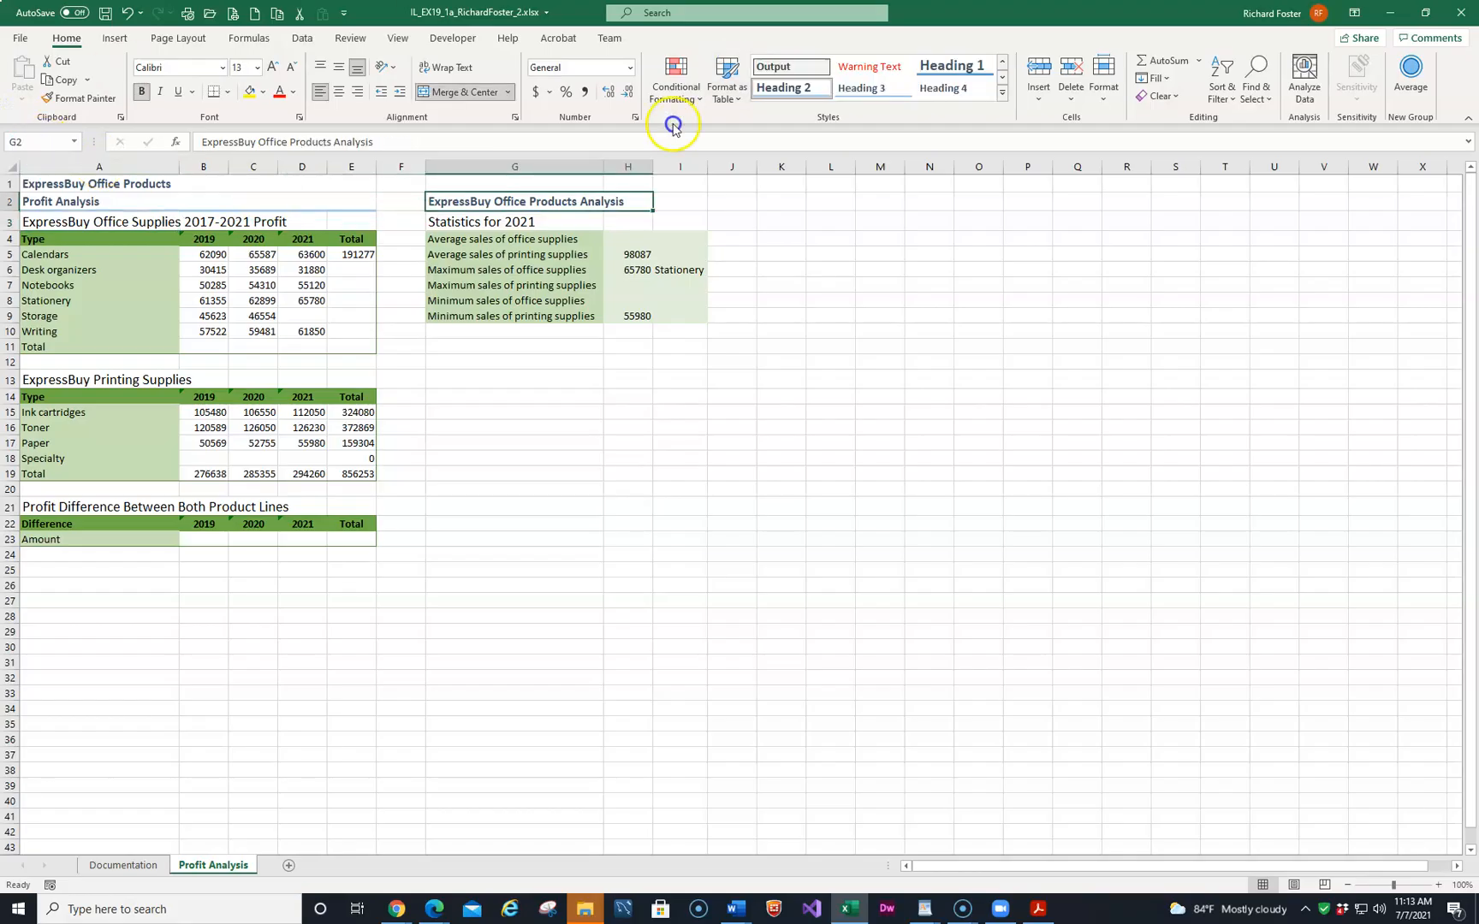
pyautogui.rightClick(569, 202)
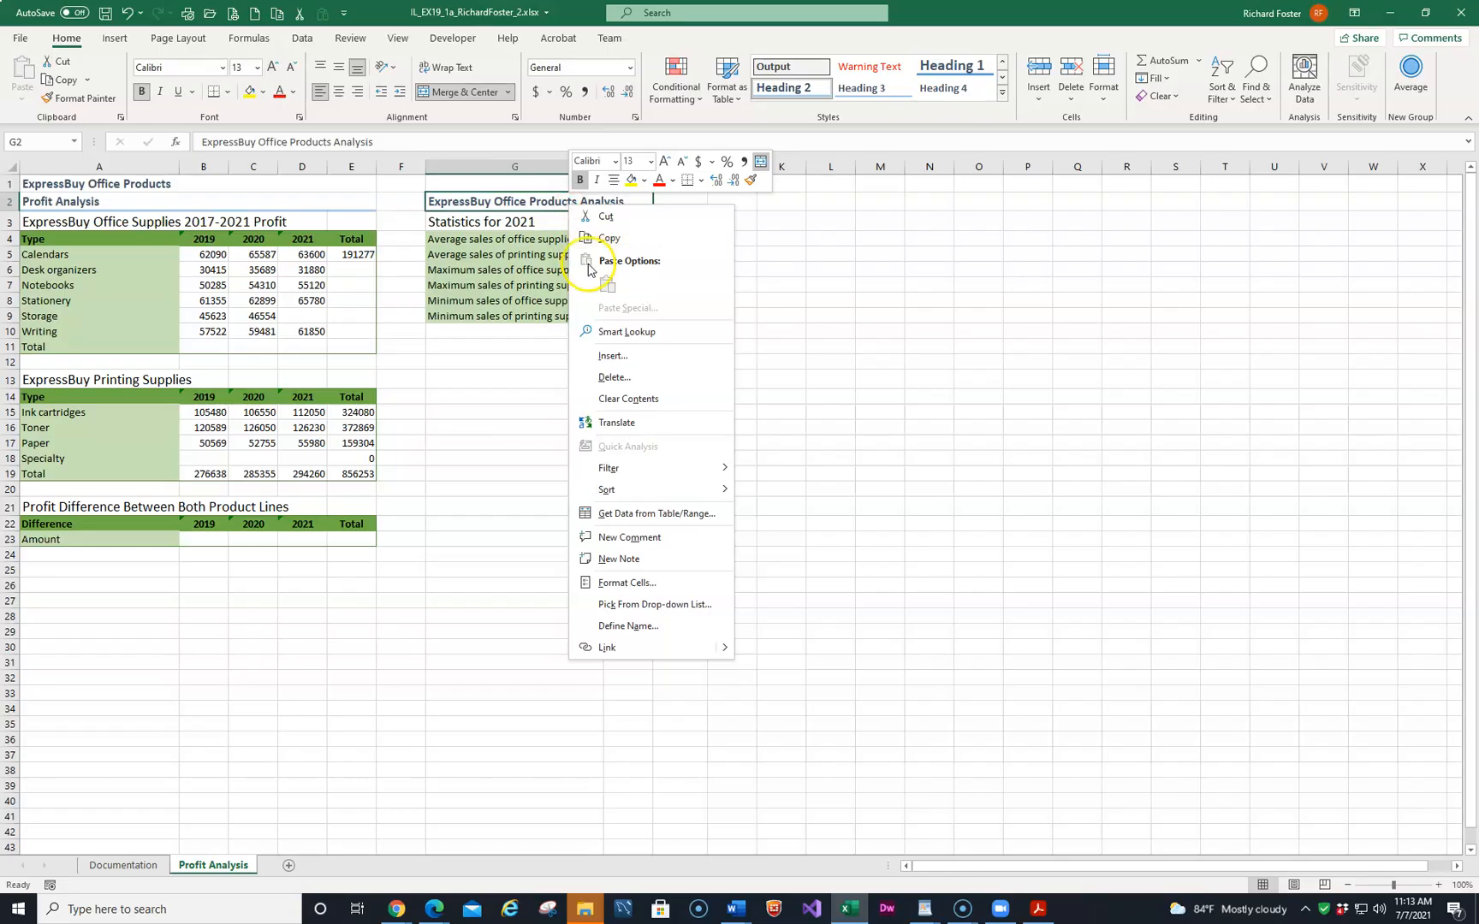
pyautogui.click(624, 399)
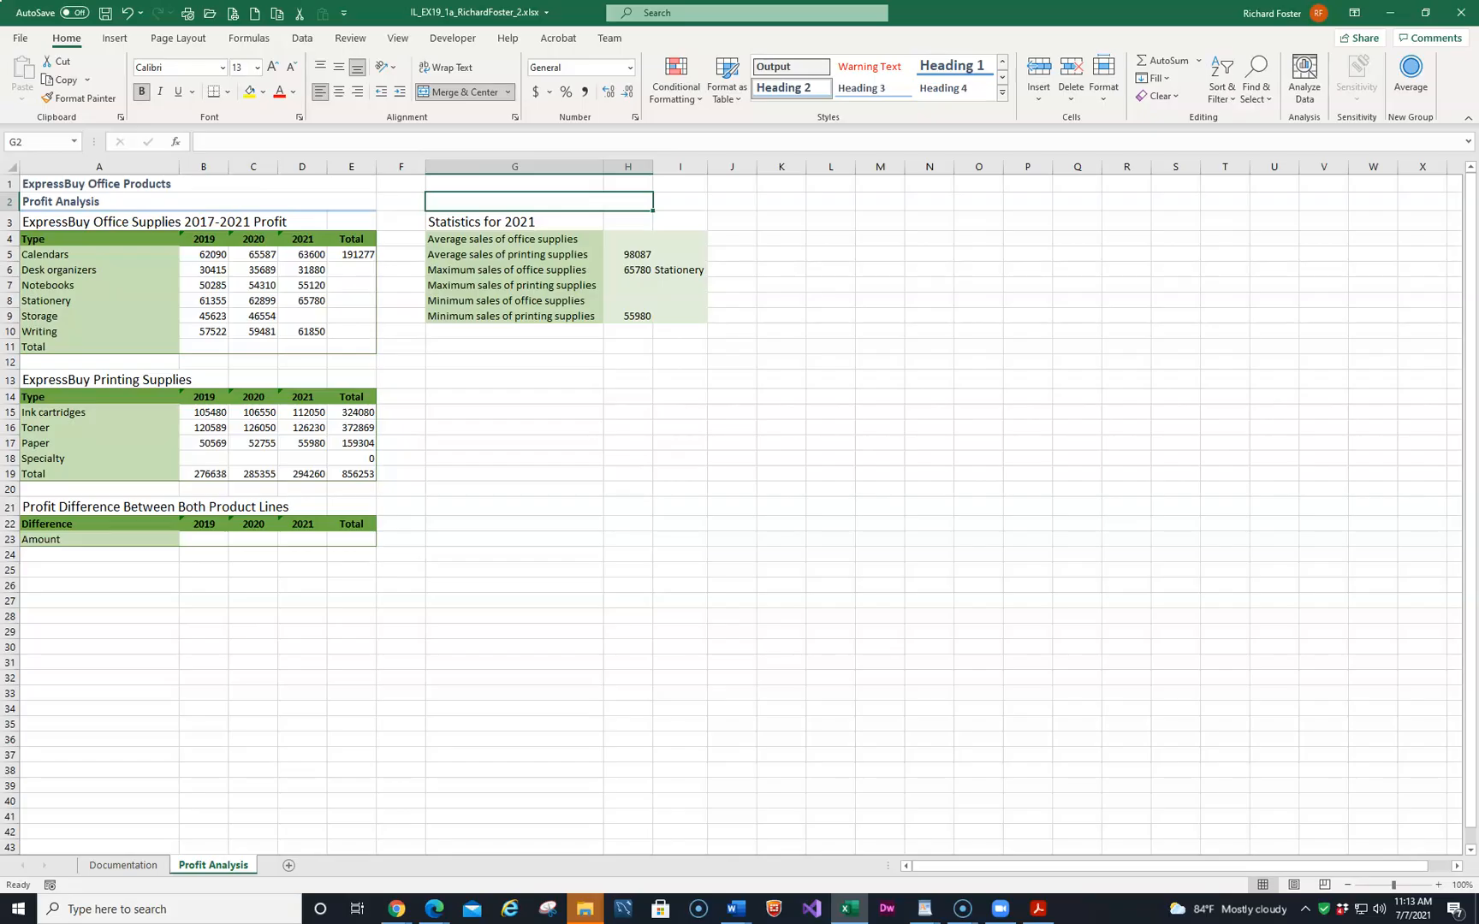
# Edit the A3 heading so its year range reads 2019-2021.
pyautogui.click(209, 221)
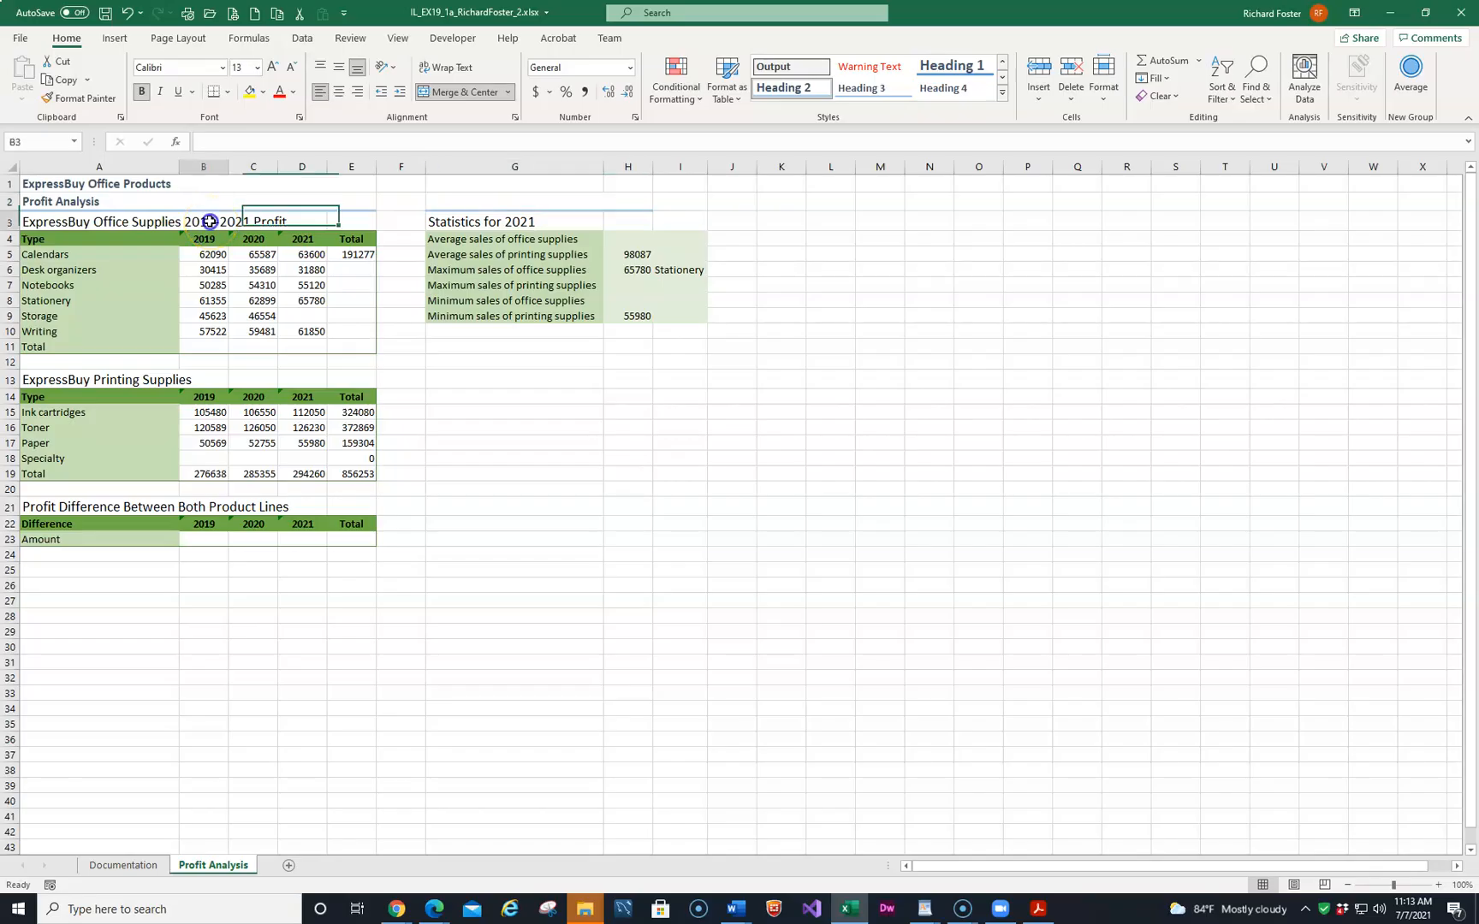
pyautogui.click(89, 222)
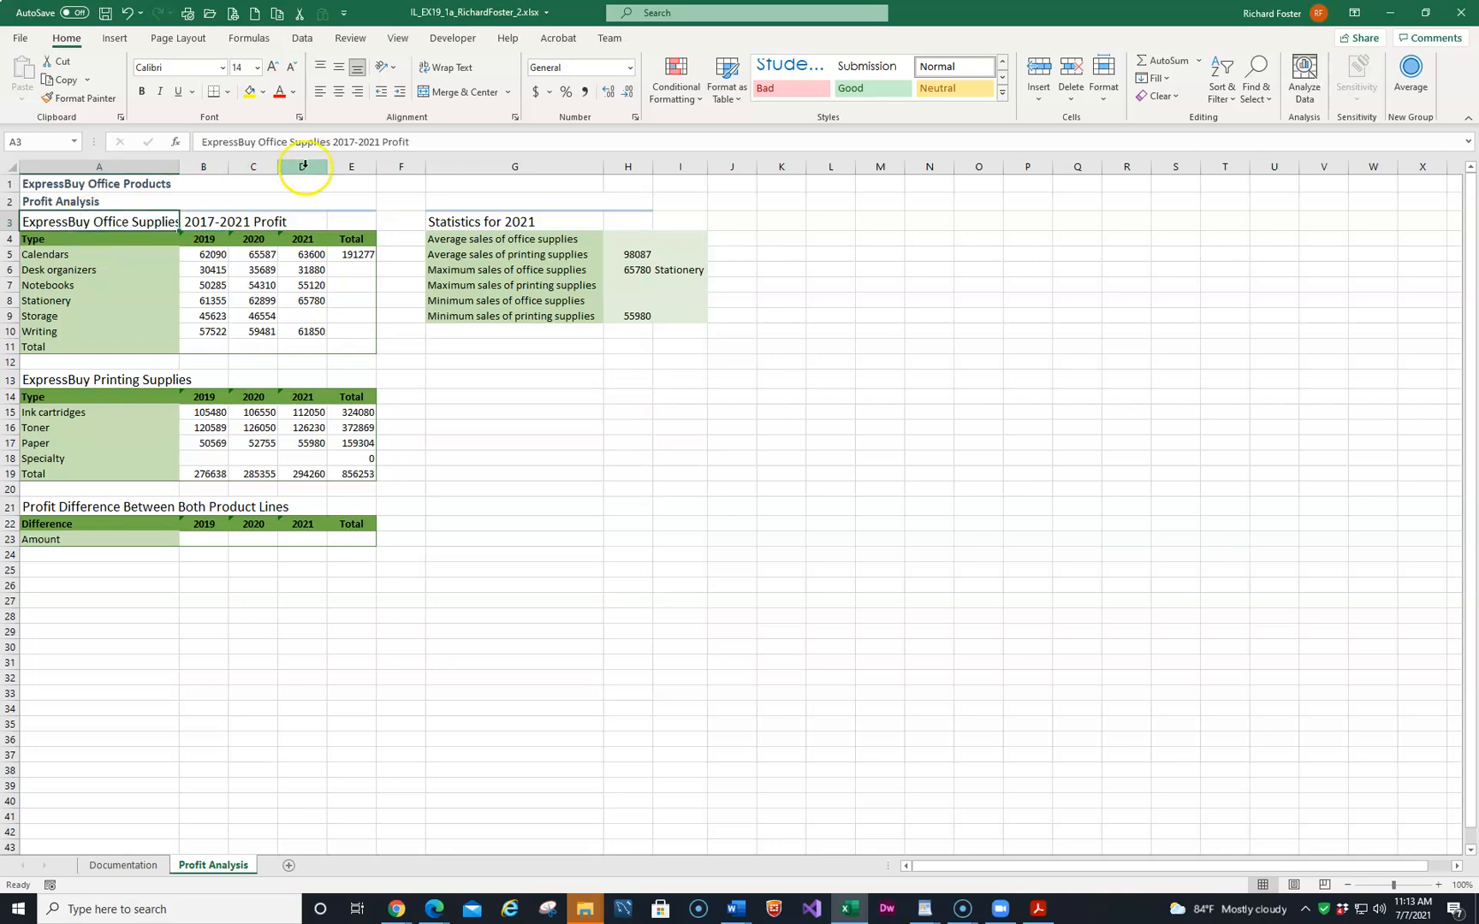
pyautogui.click(350, 142)
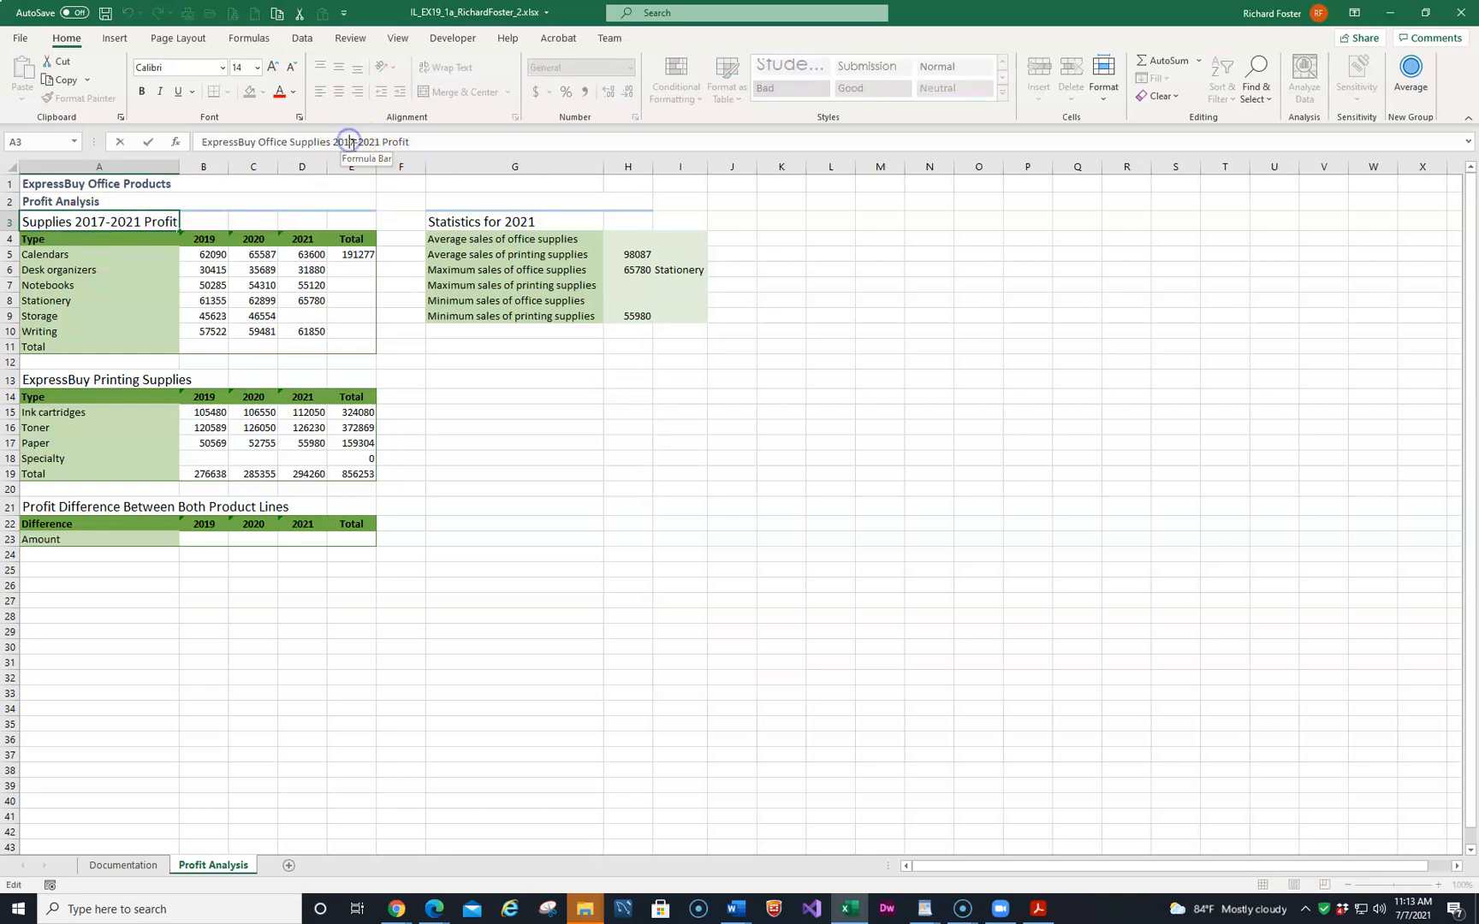
pyautogui.press('Delete')
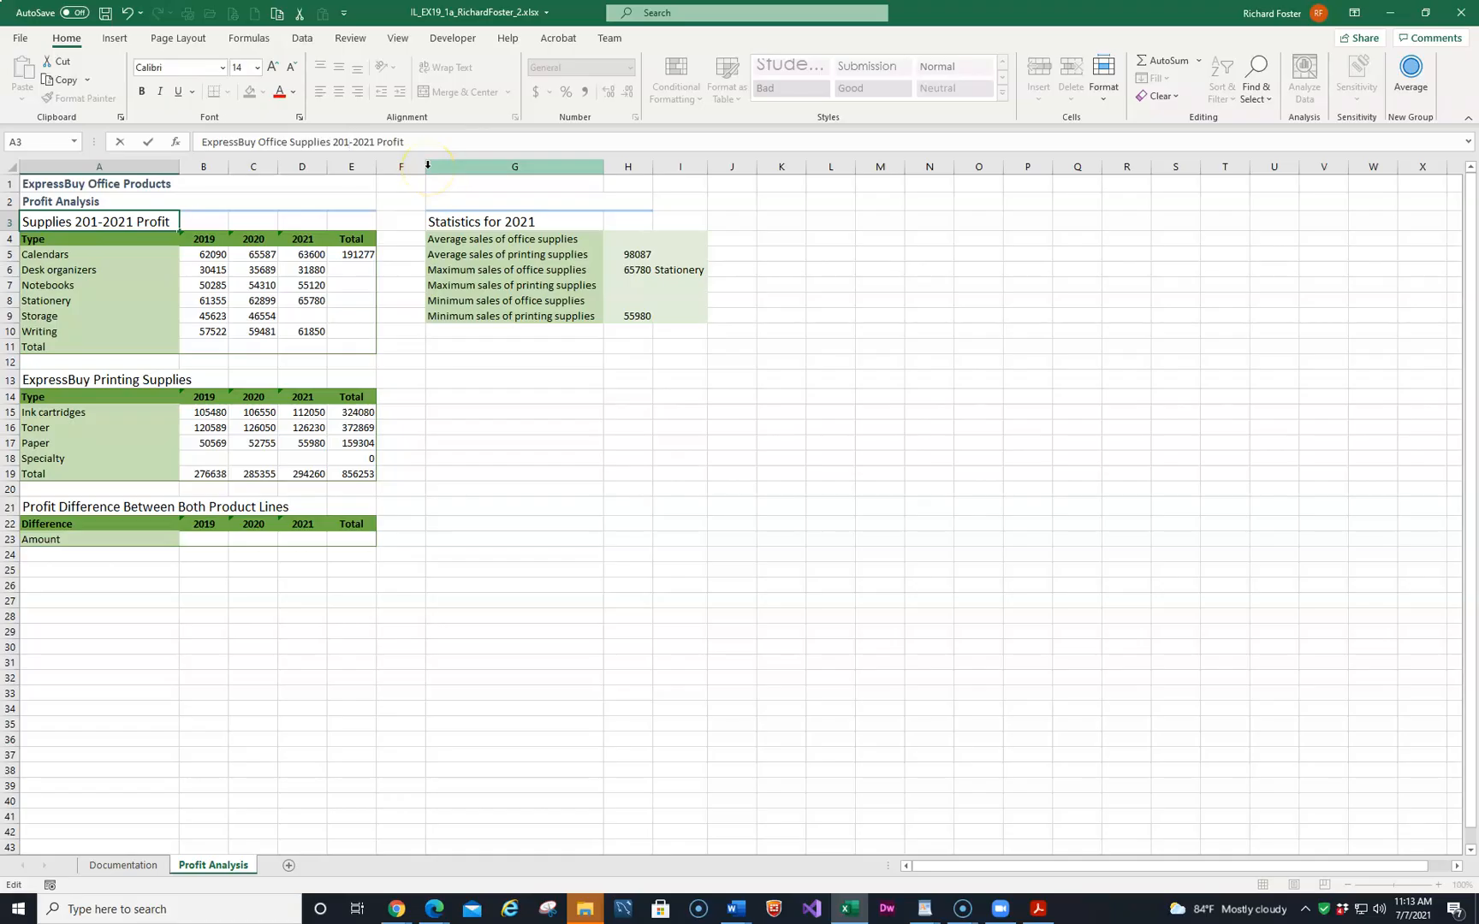
pyautogui.write('9')
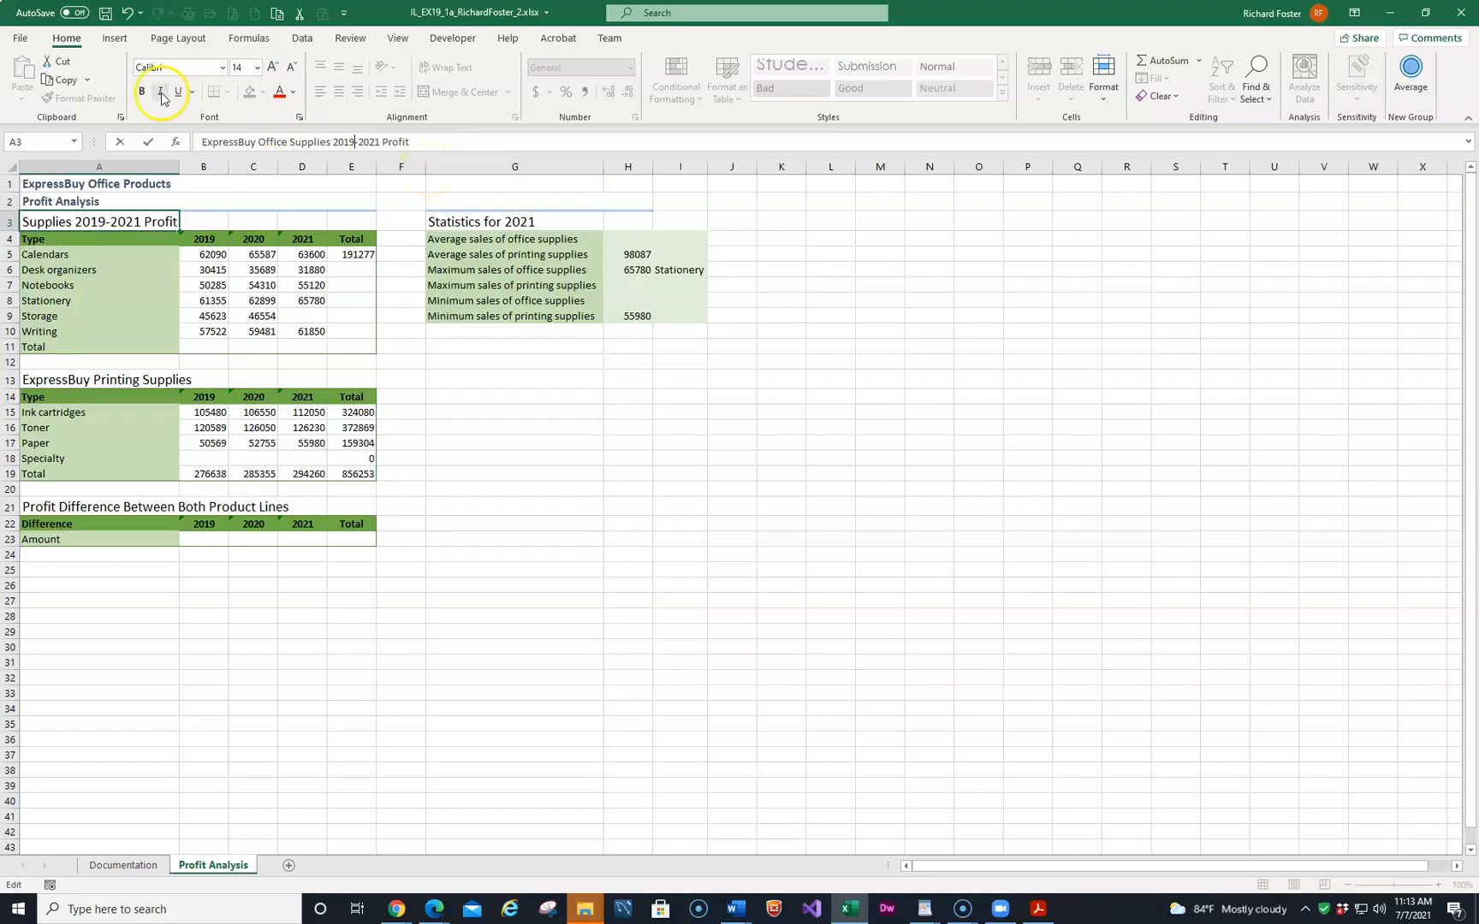
pyautogui.click(147, 145)
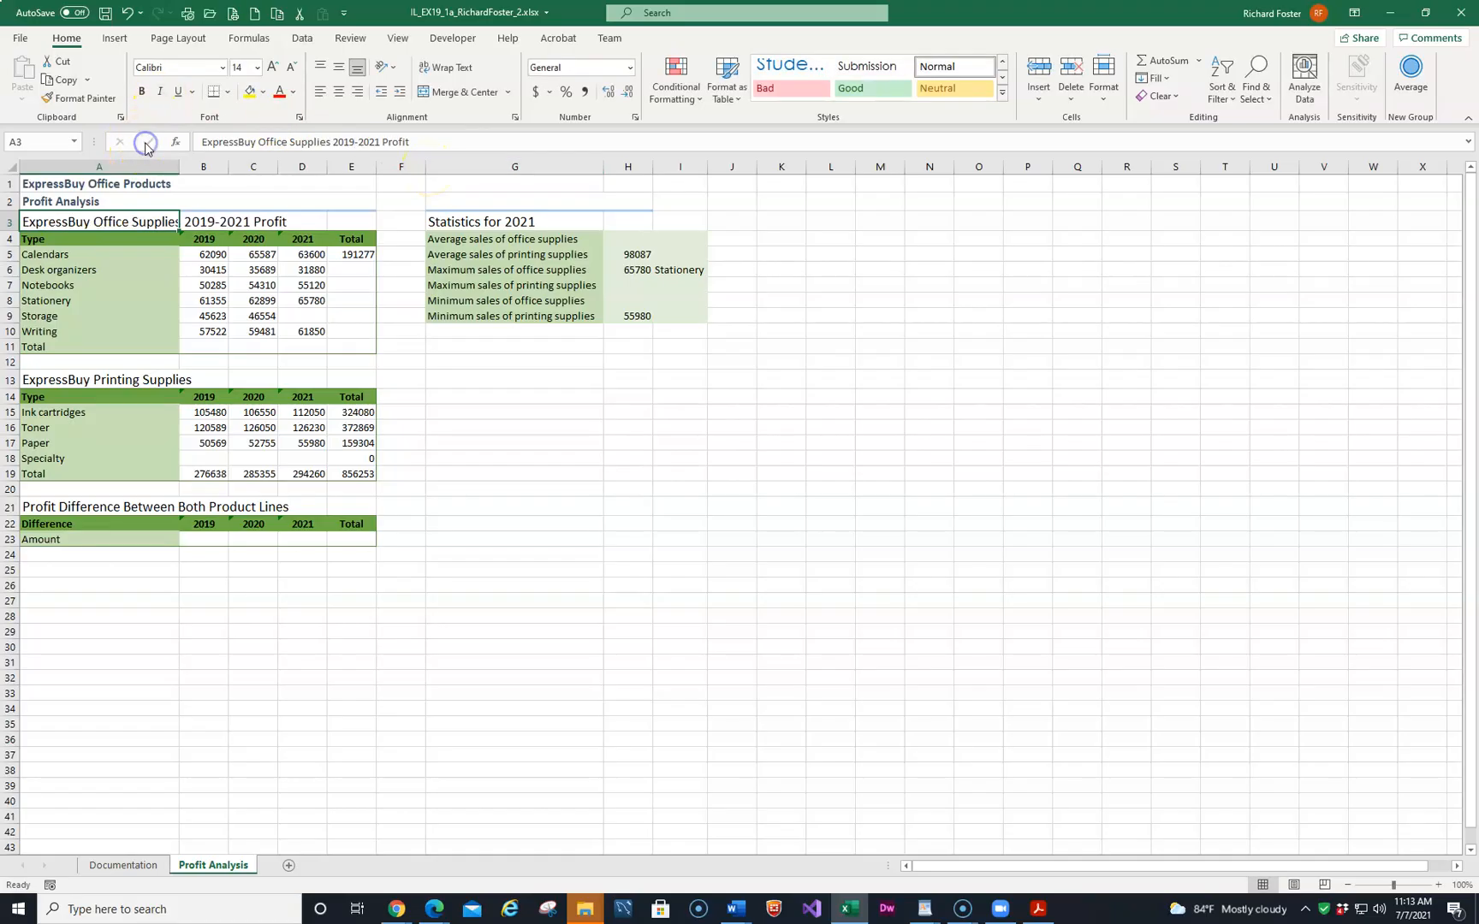
pyautogui.click(239, 223)
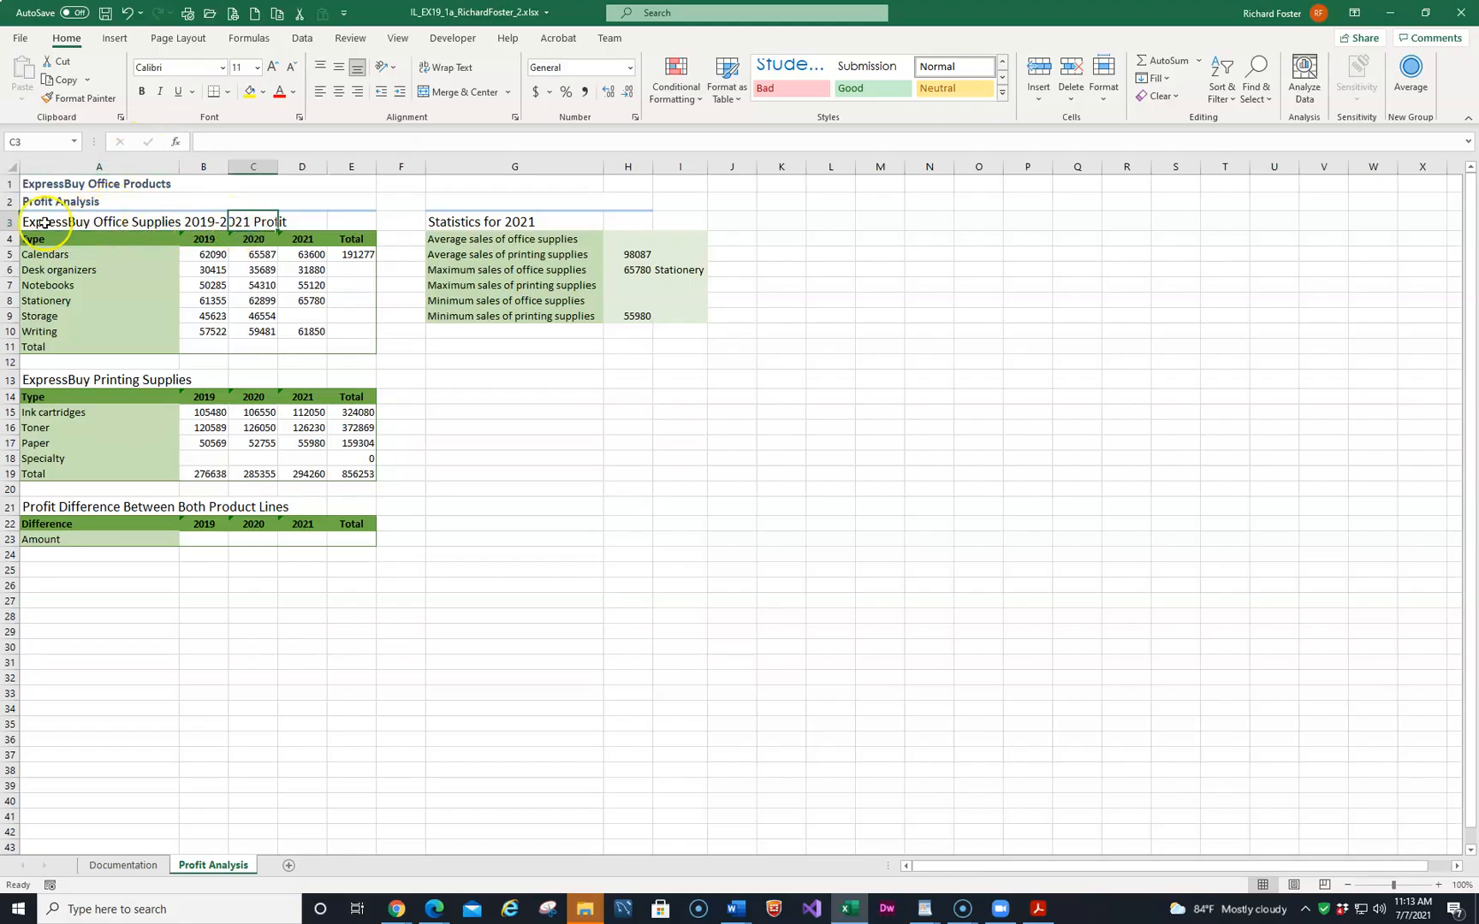
pyautogui.click(94, 221)
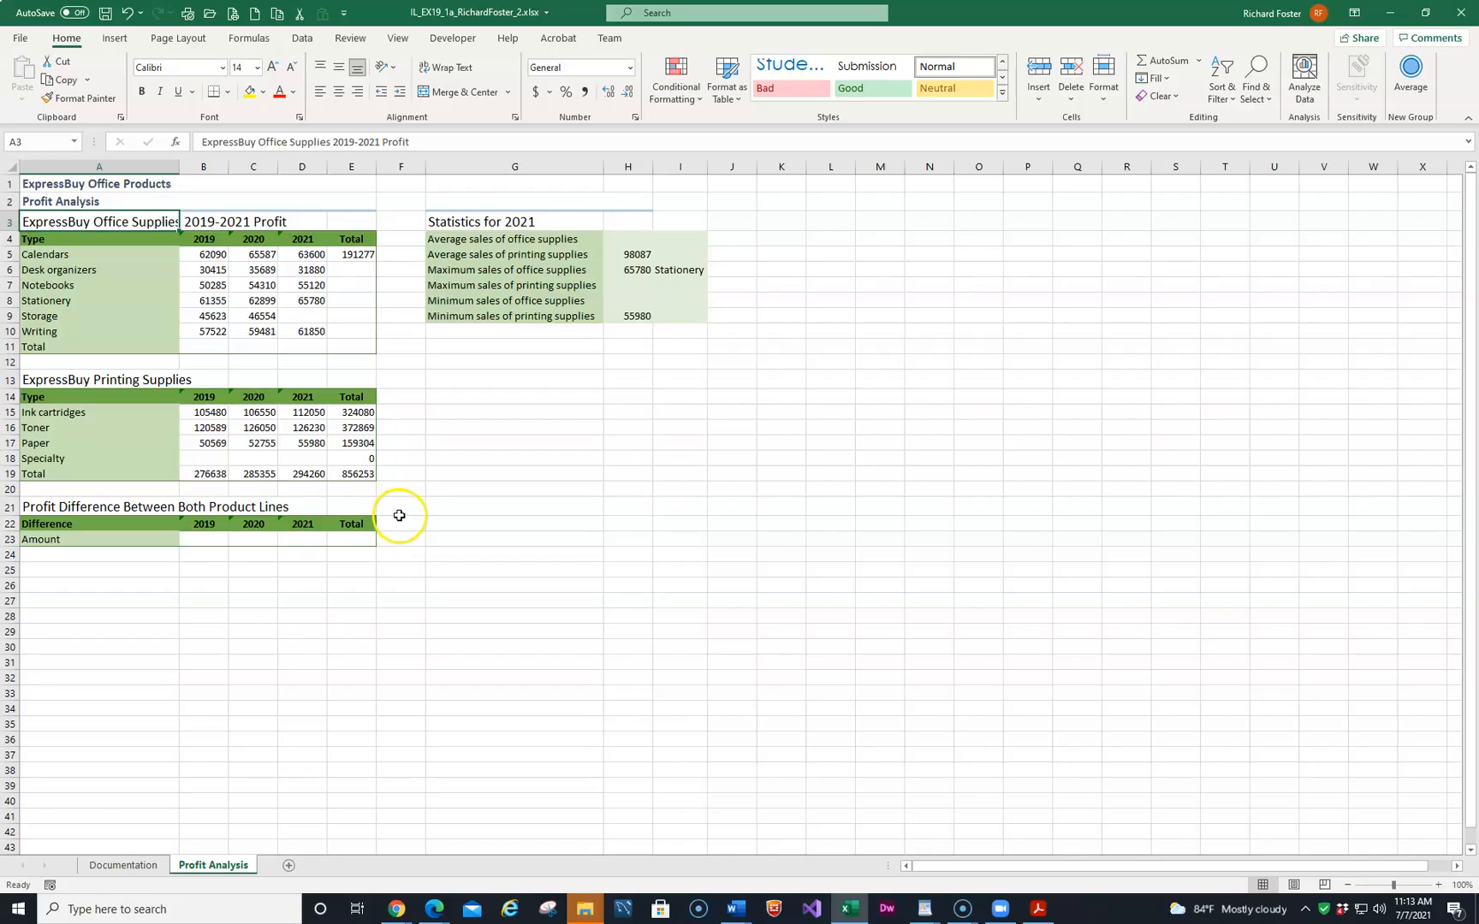
# Enter 48050 as the 2021 Storage profit in D9 and save the workbook.
pyautogui.click(308, 320)
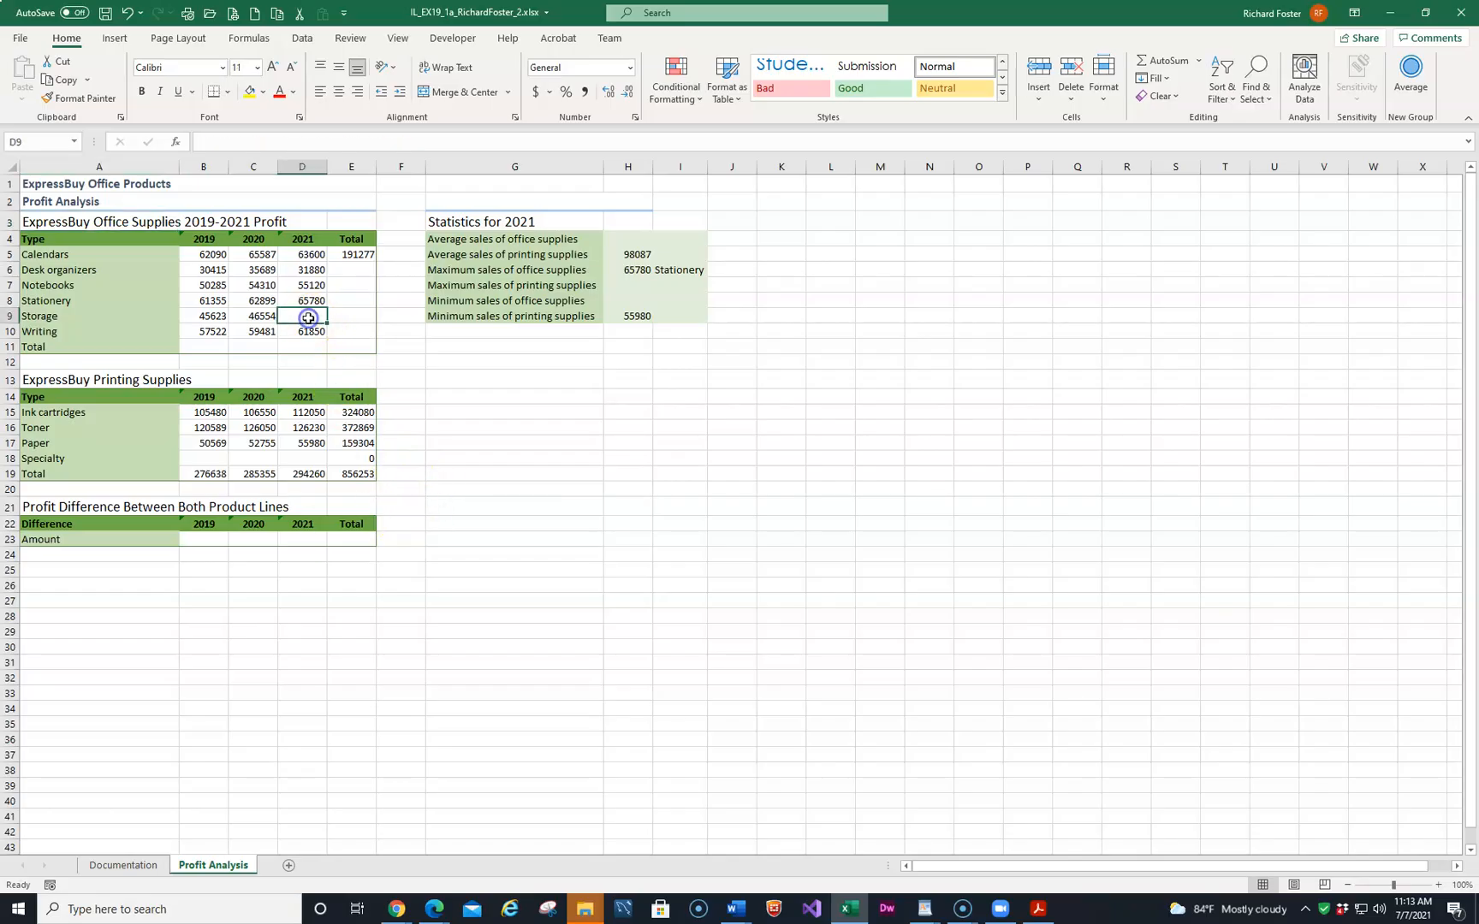
pyautogui.write('48050')
pyautogui.press('Return')
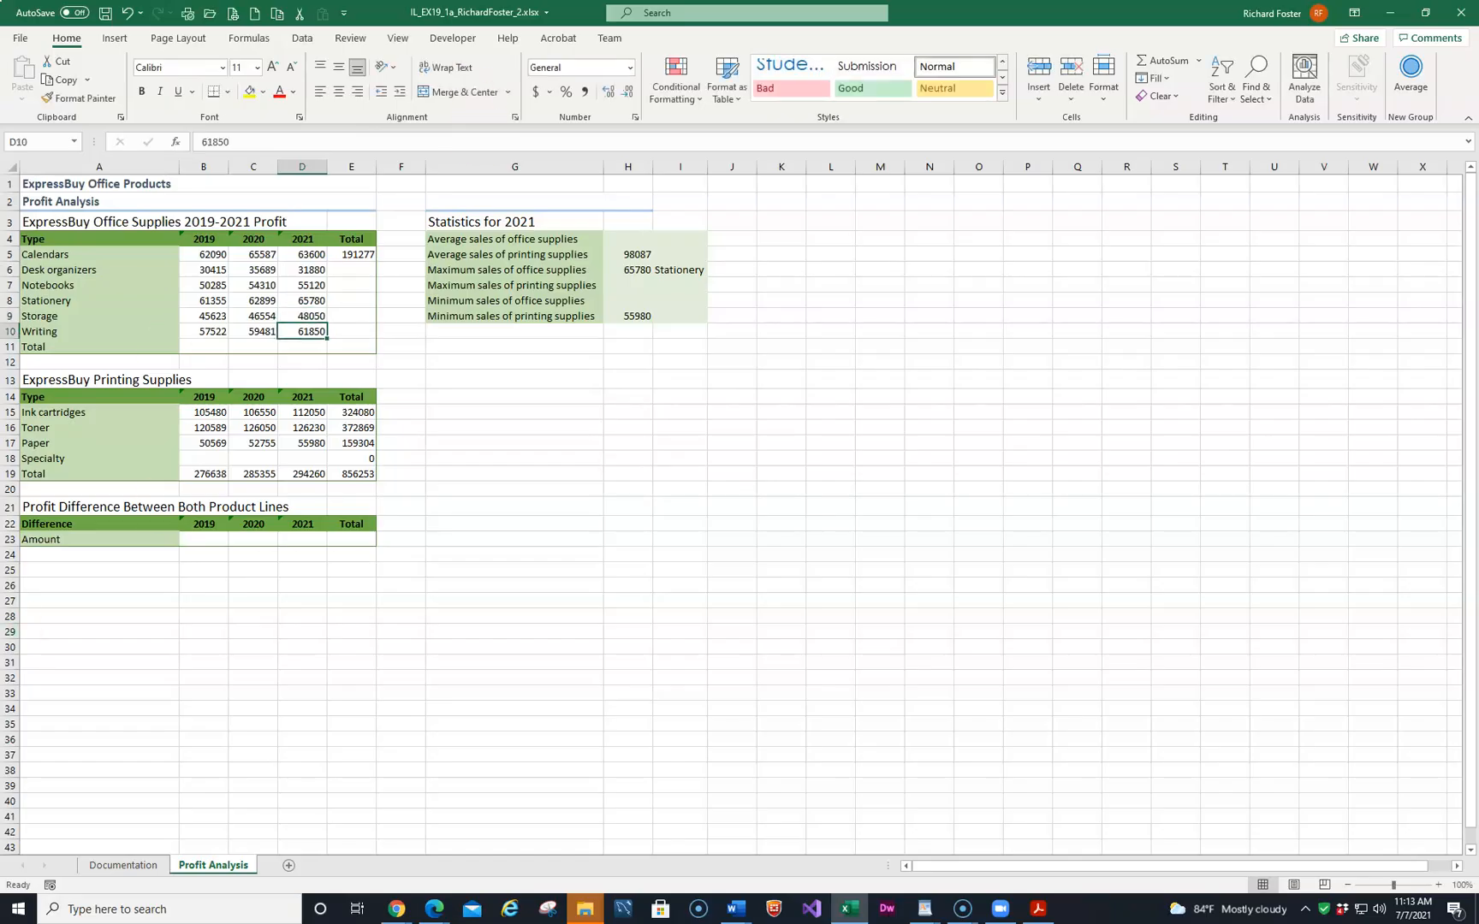
pyautogui.click(106, 14)
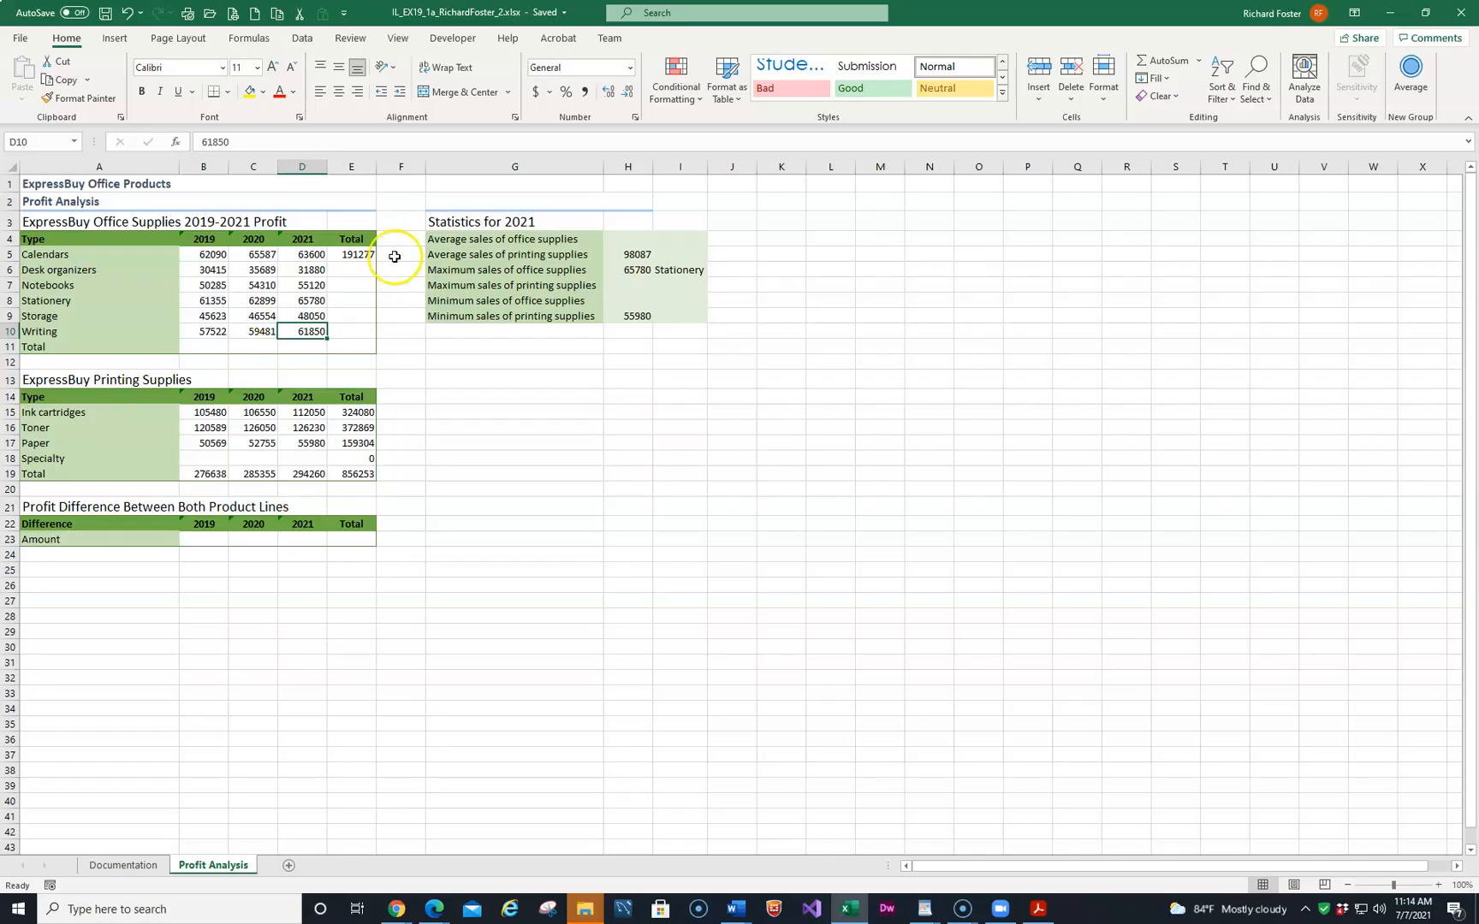
# Fill the E5 SUM formula down through E10 for the remaining office supply totals.
pyautogui.click(349, 254)
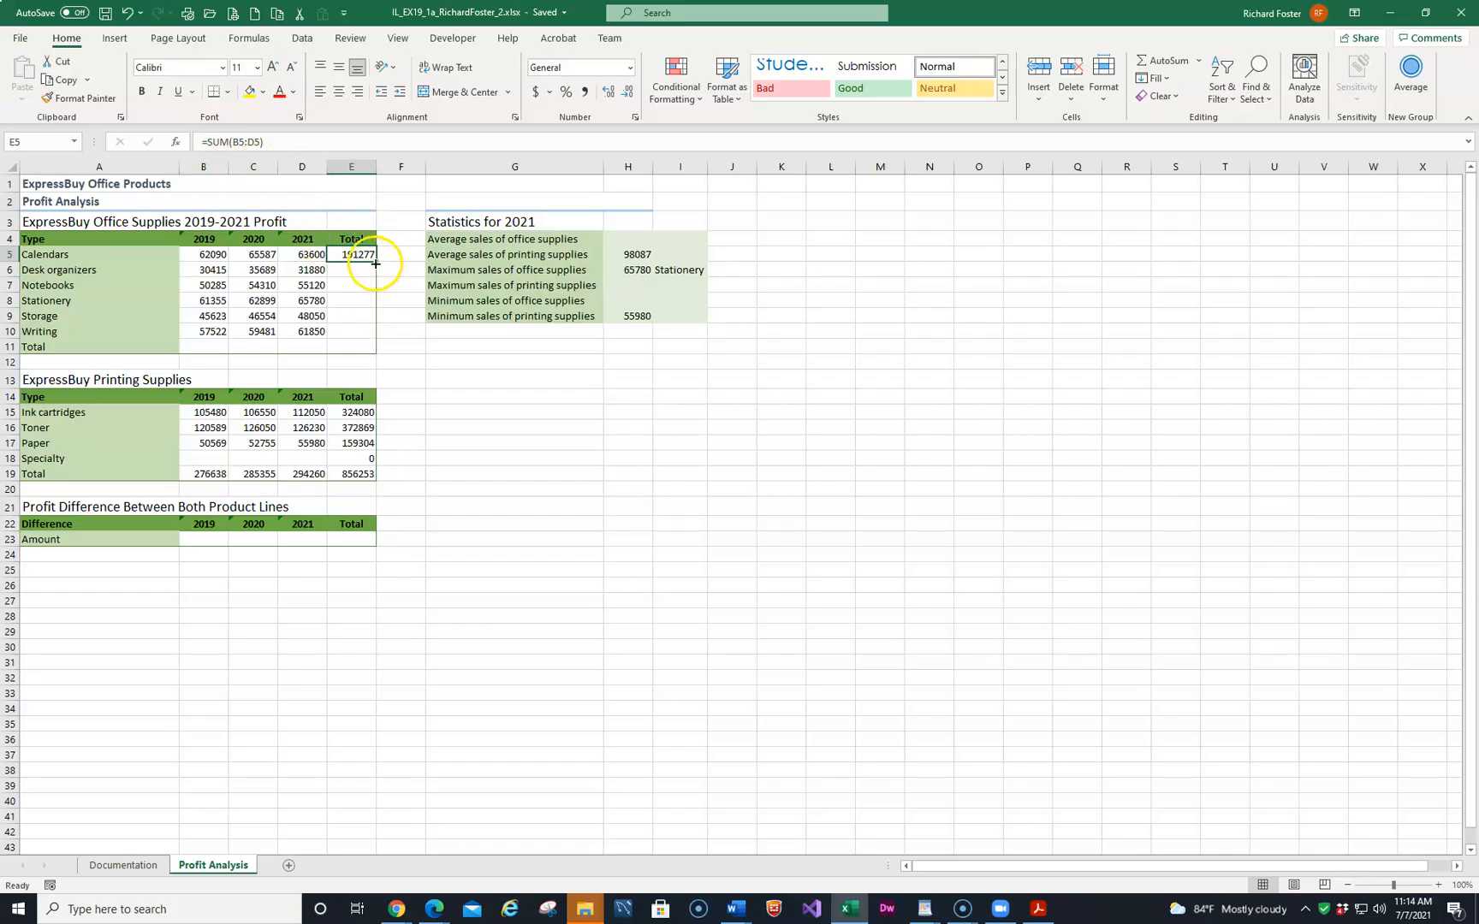
pyautogui.moveTo(375, 262); pyautogui.dragTo(382, 335)
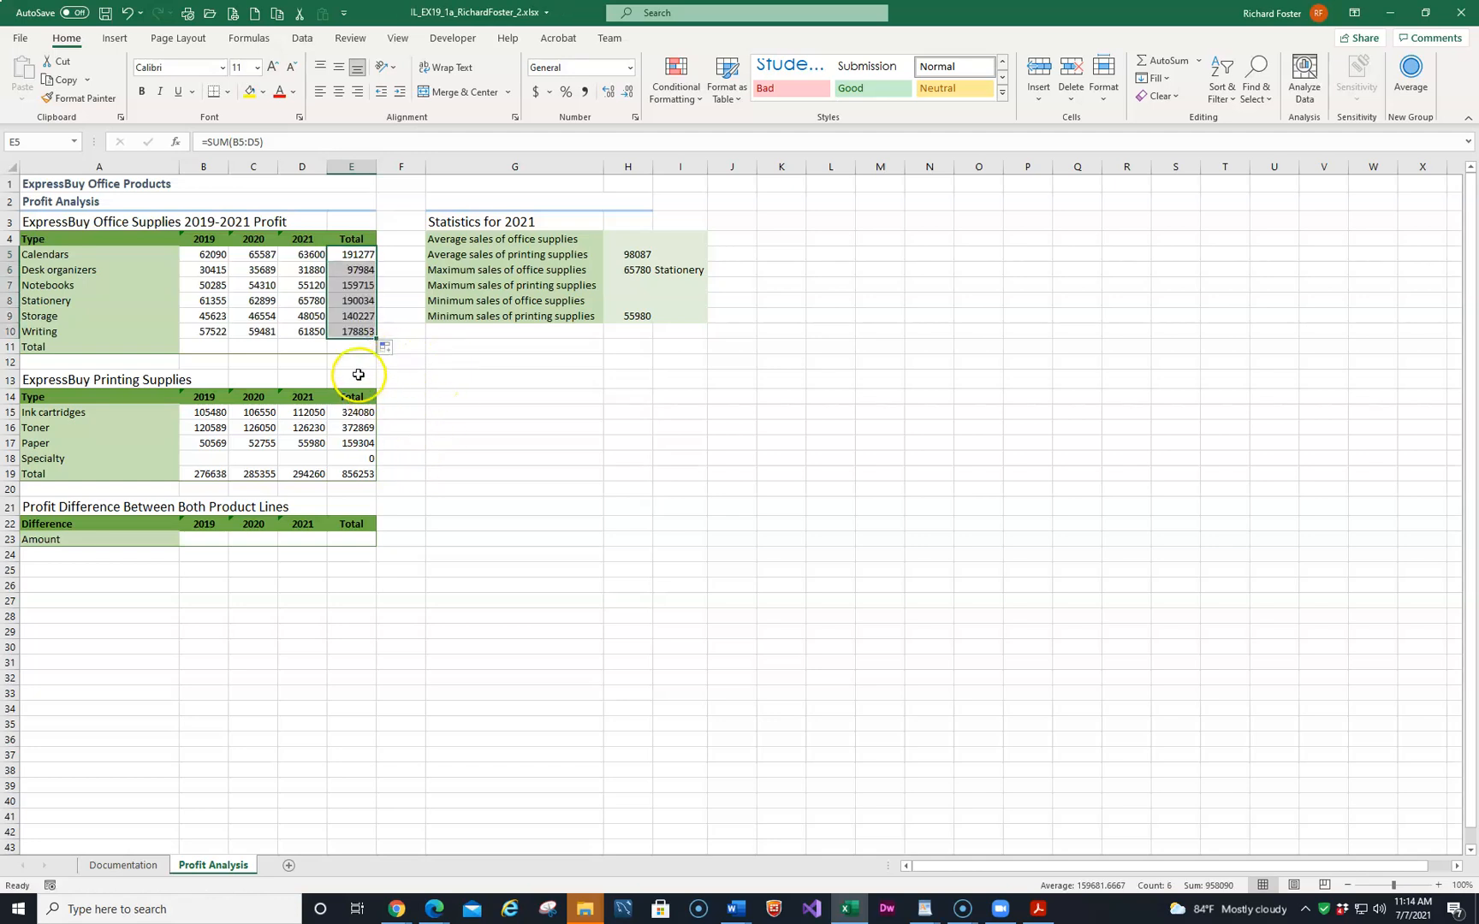
pyautogui.click(356, 332)
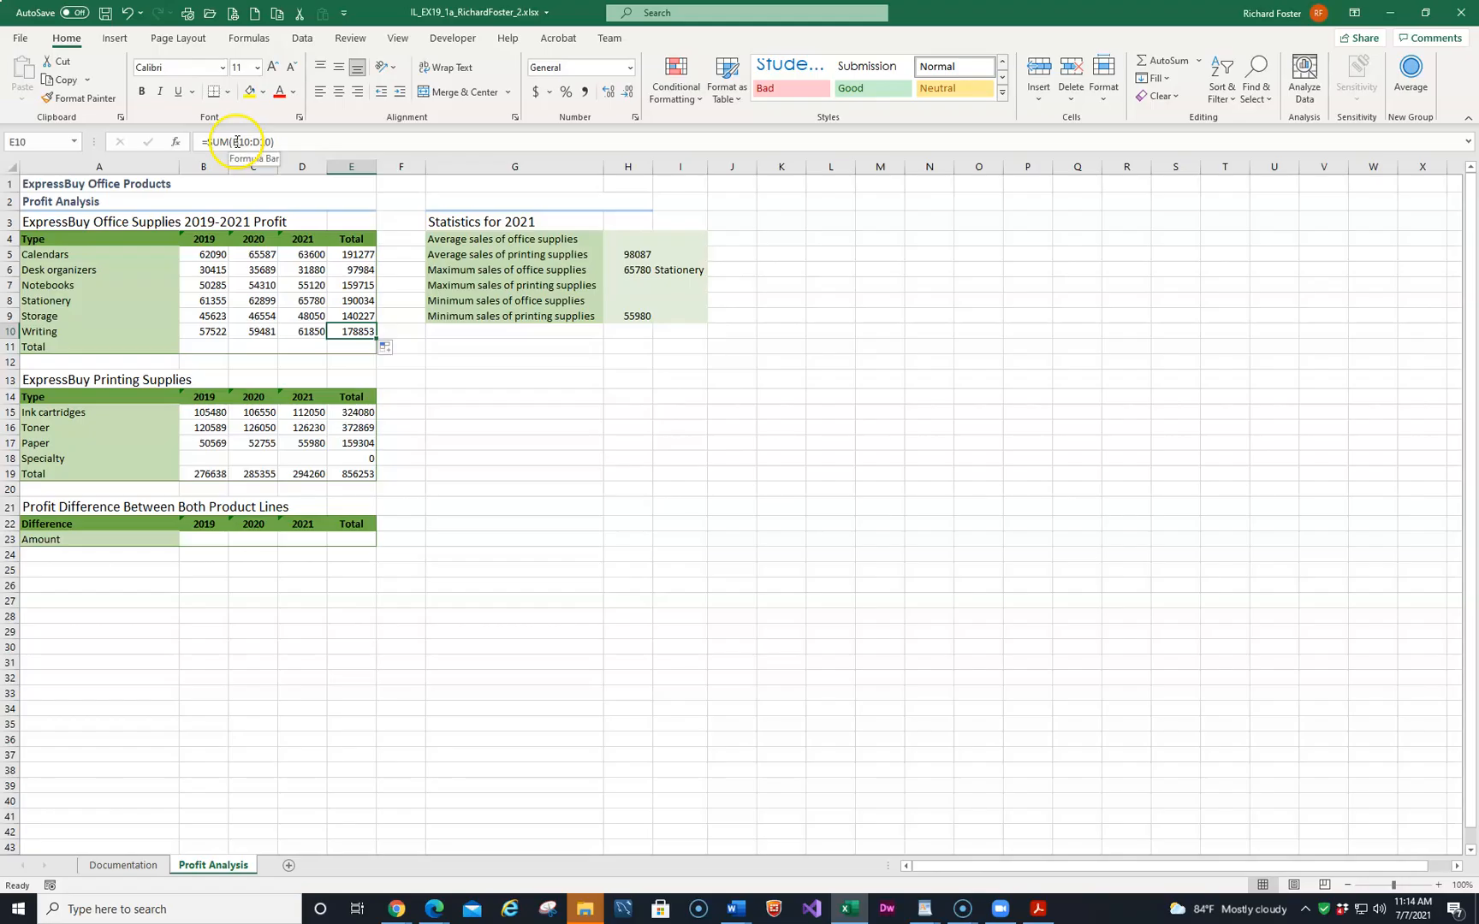
pyautogui.click(352, 301)
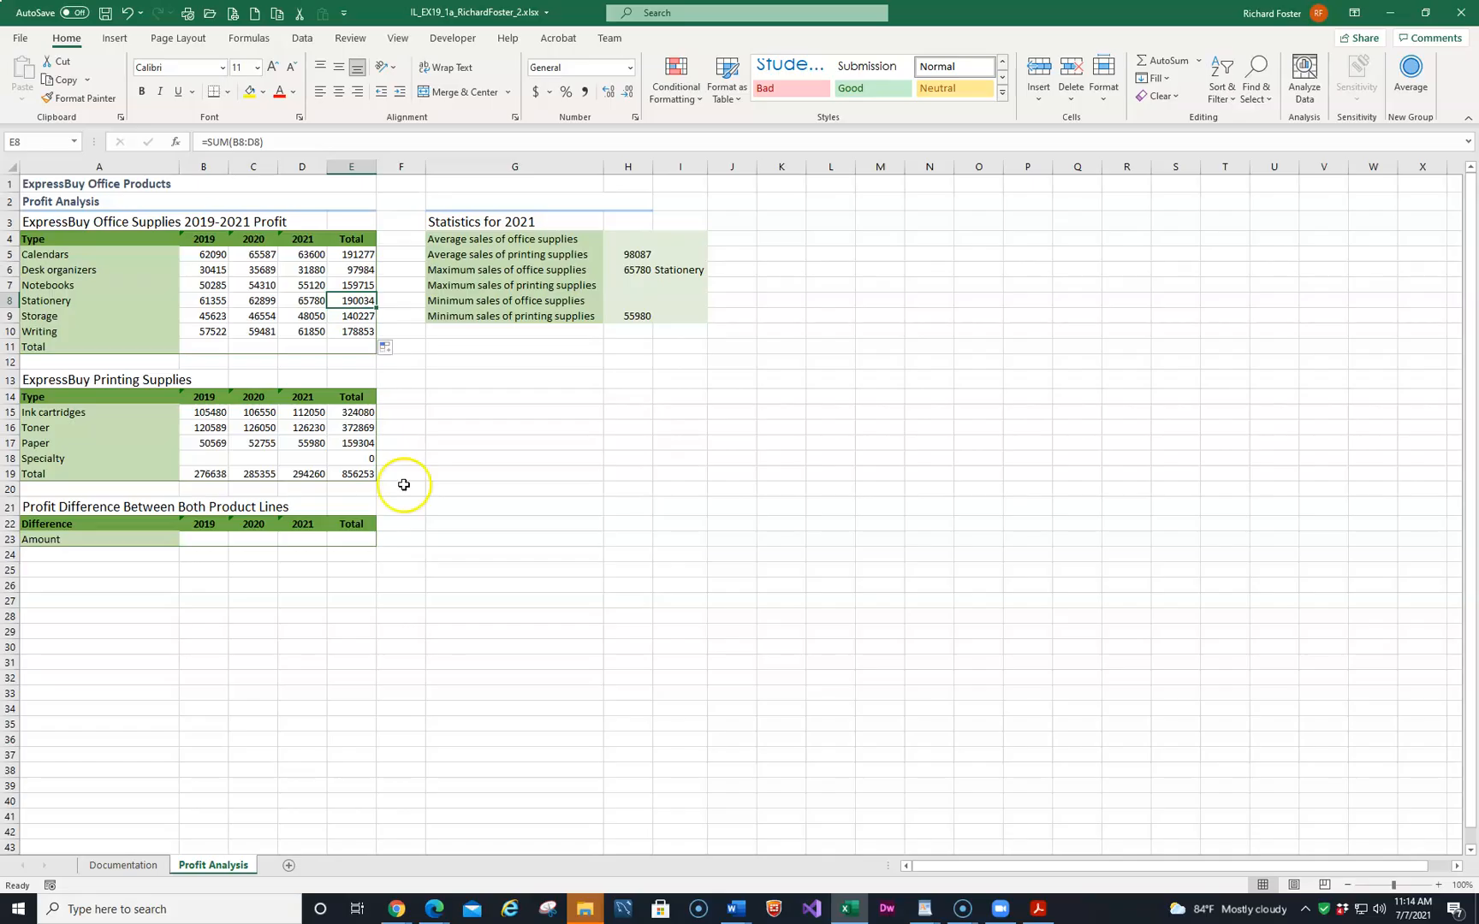
# Total the 2019 office supplies column in B11 with AutoSum.
pyautogui.click(199, 348)
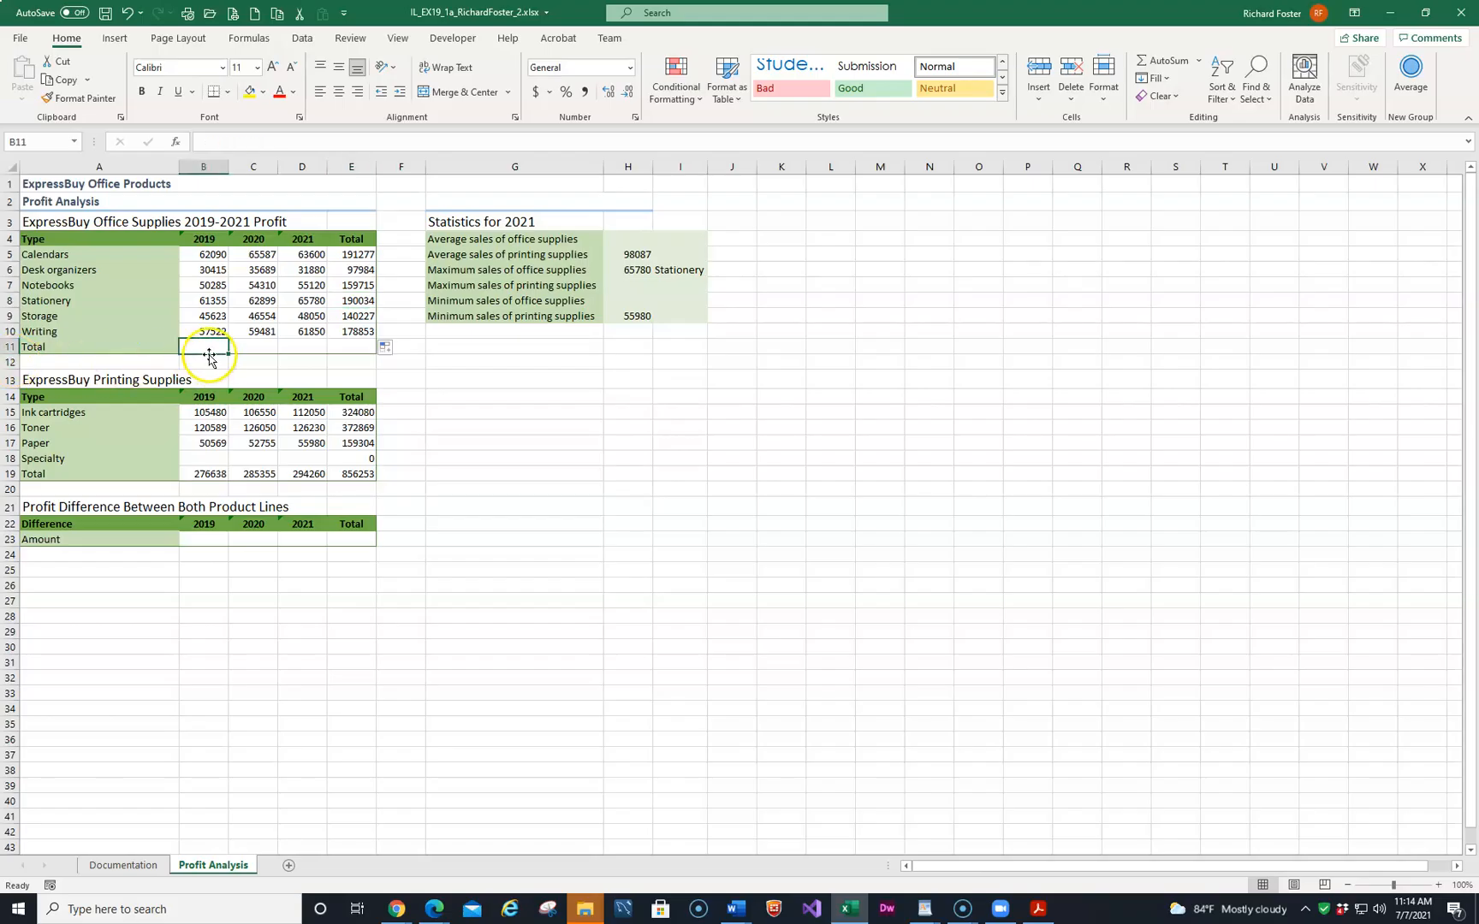
pyautogui.click(1162, 64)
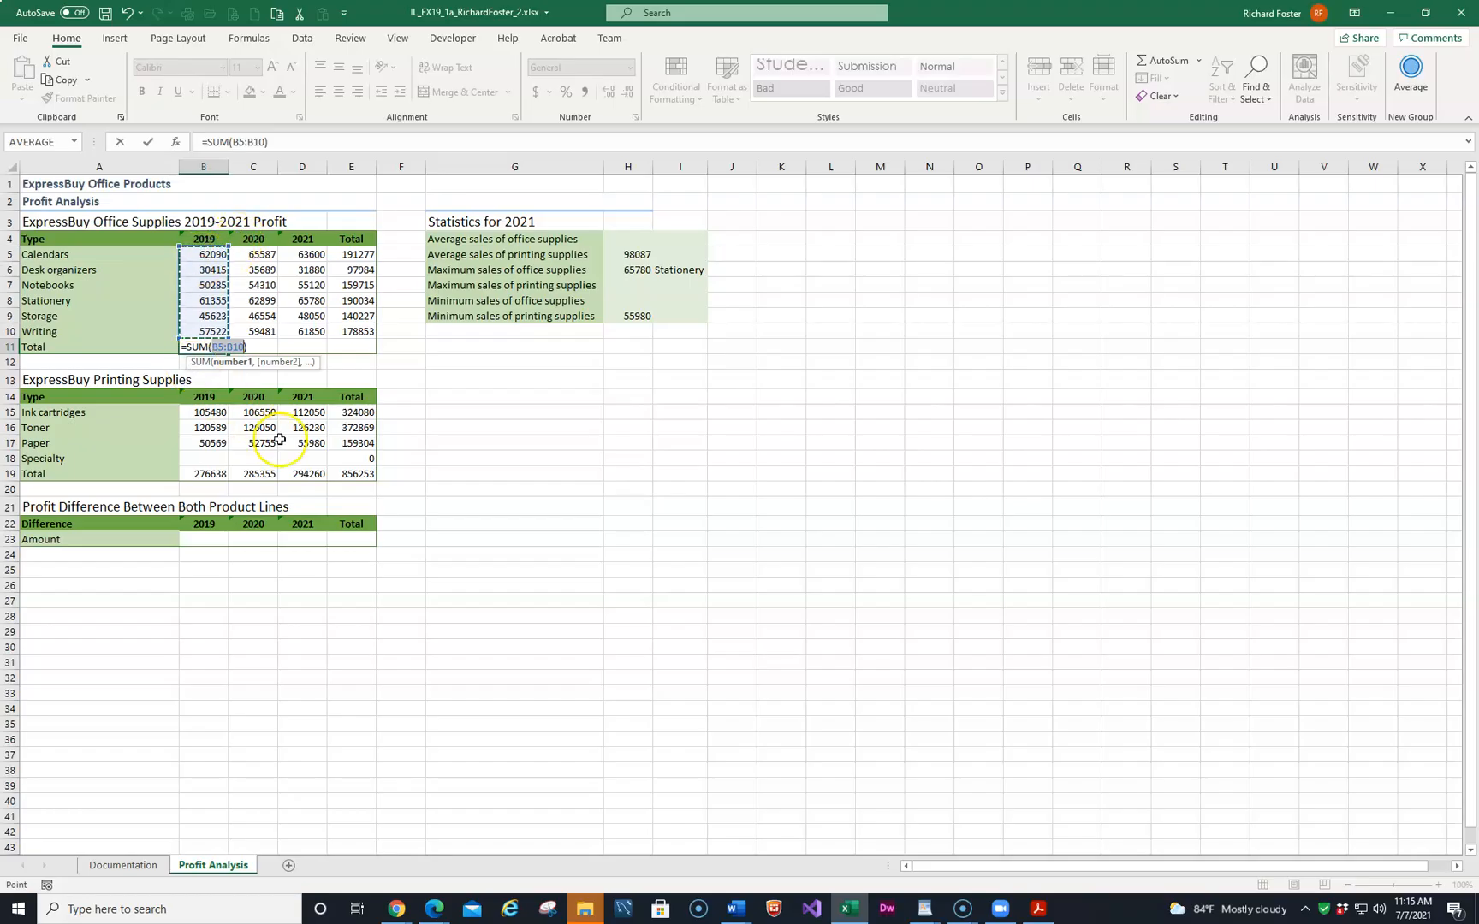
pyautogui.press('Return')
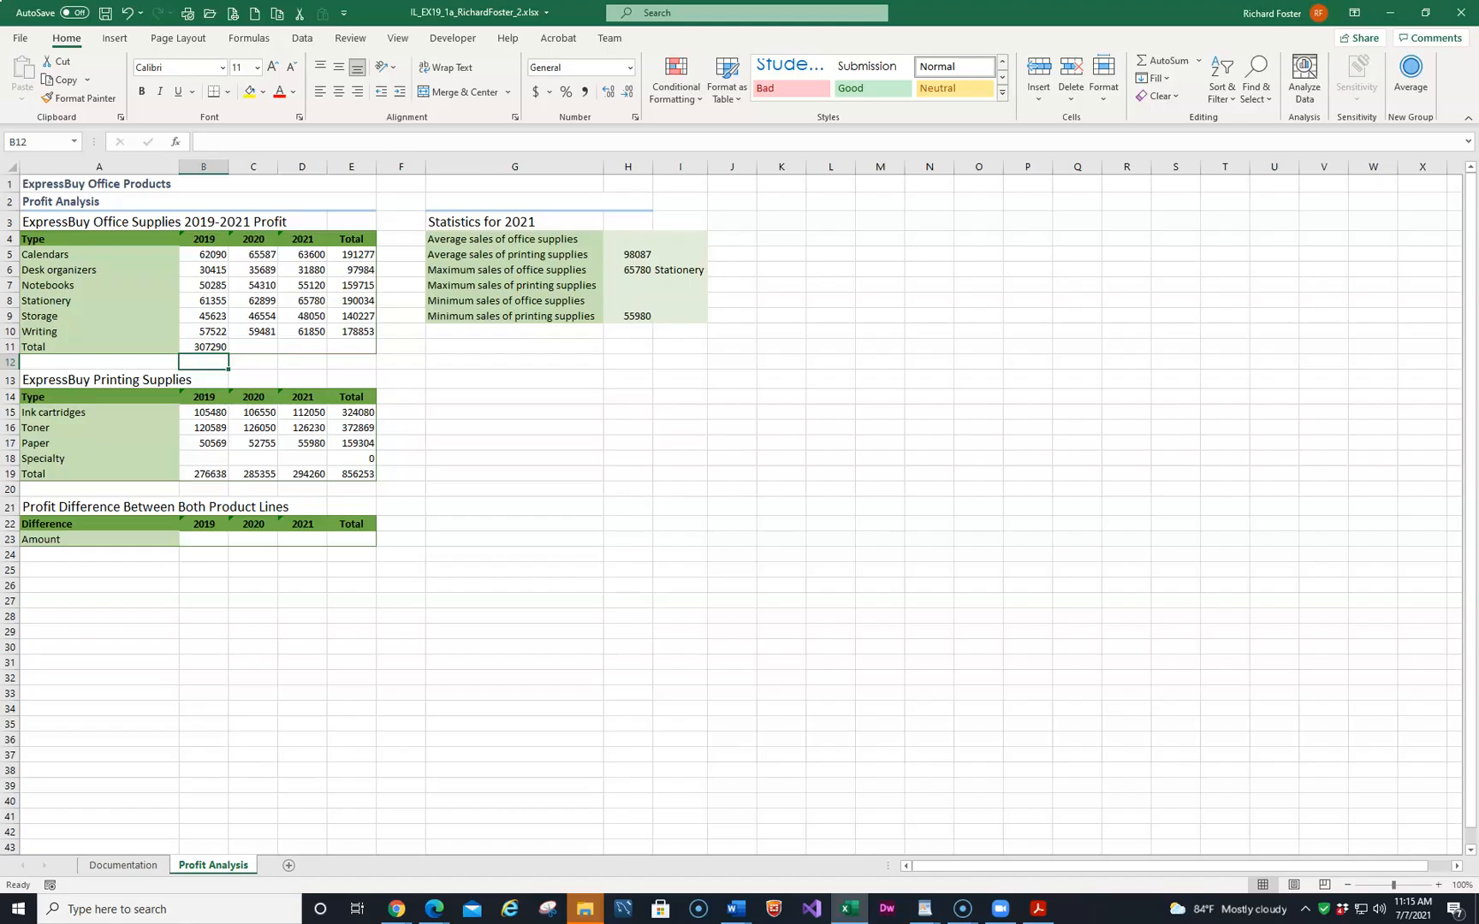
# Copy the B11 total formula across C11 through E11 and check the copied SUM formulas.
pyautogui.click(205, 347)
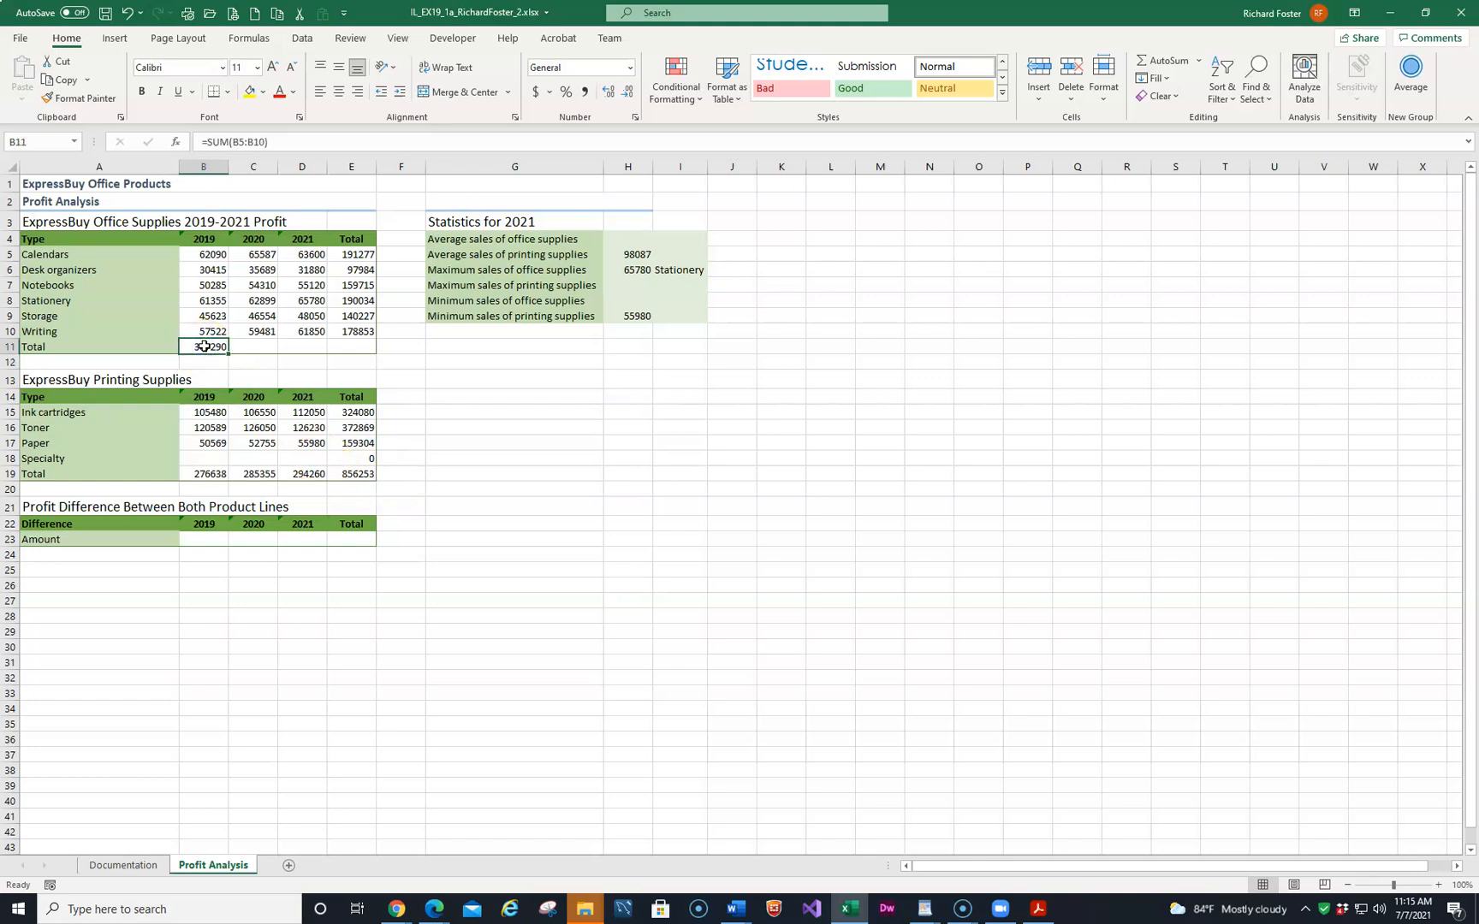
pyautogui.hotkey('ctrl', 'c')
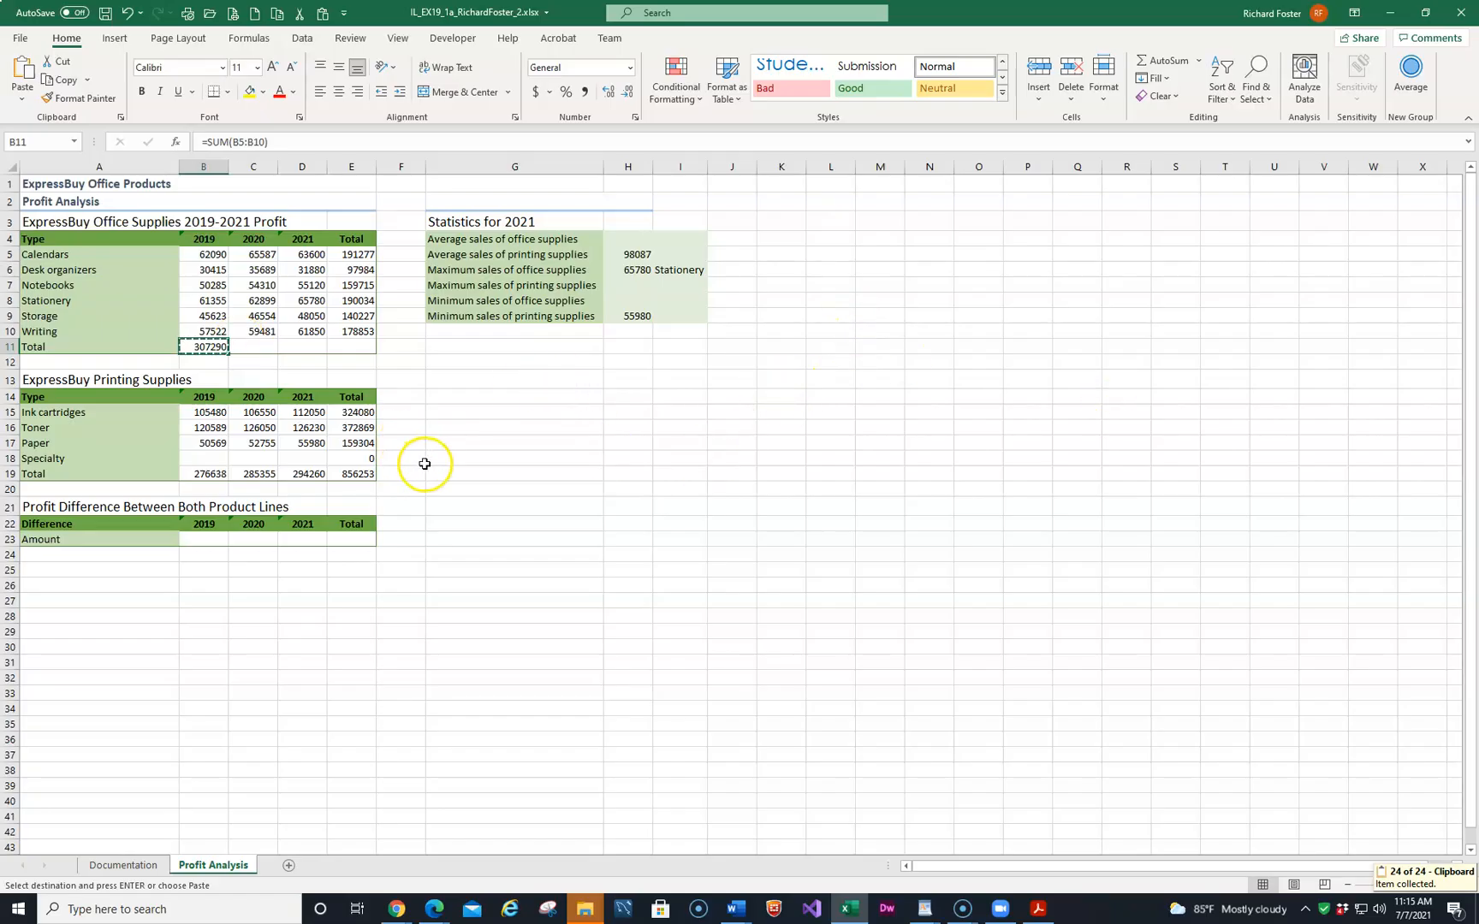
pyautogui.moveTo(255, 346); pyautogui.dragTo(330, 354)
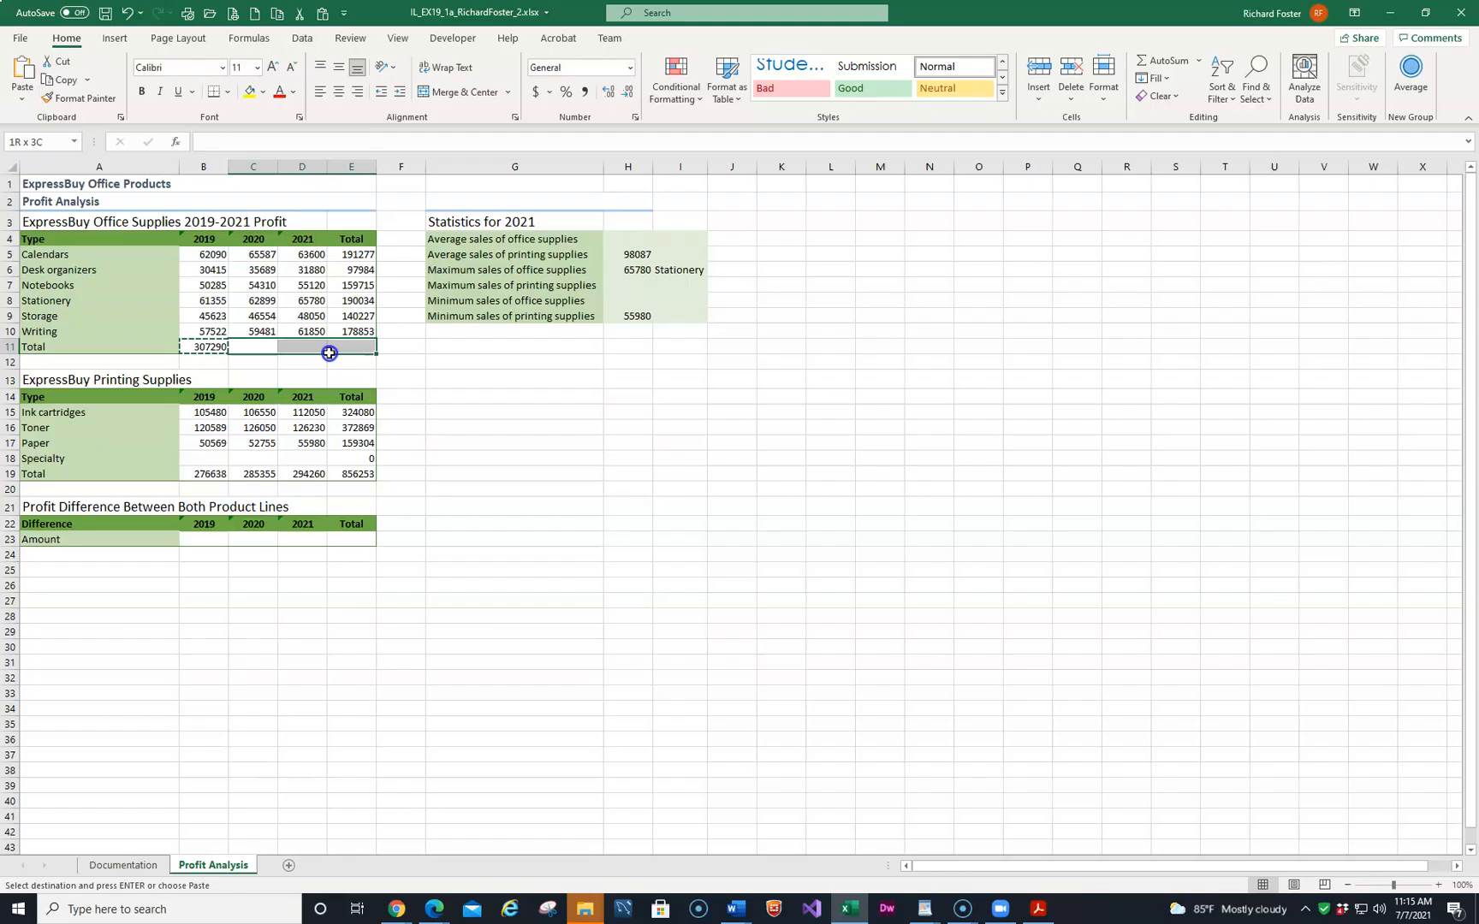
pyautogui.click(21, 71)
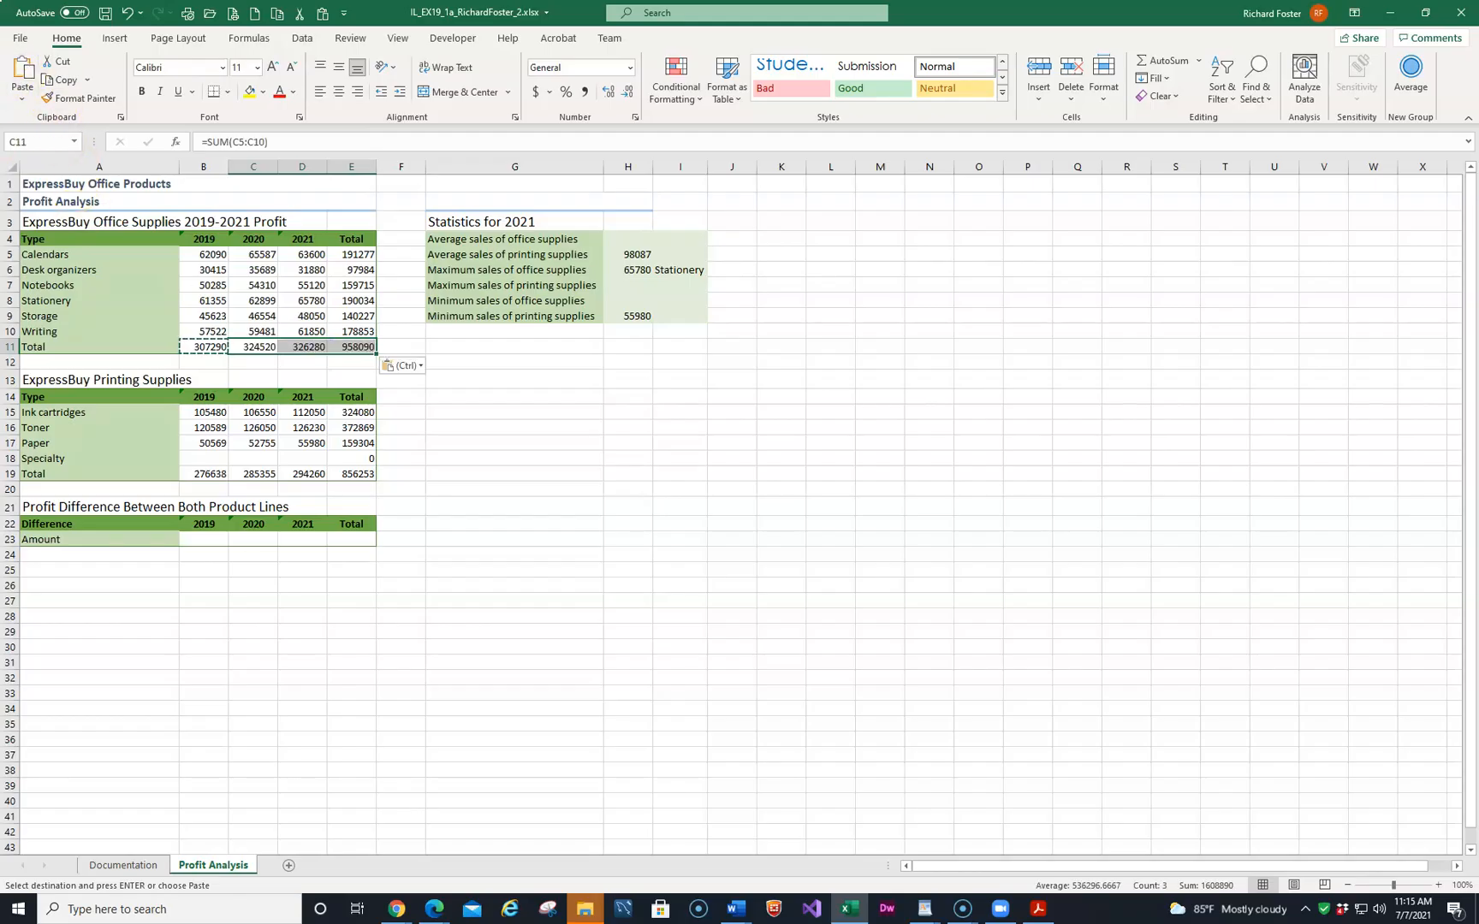
pyautogui.click(350, 347)
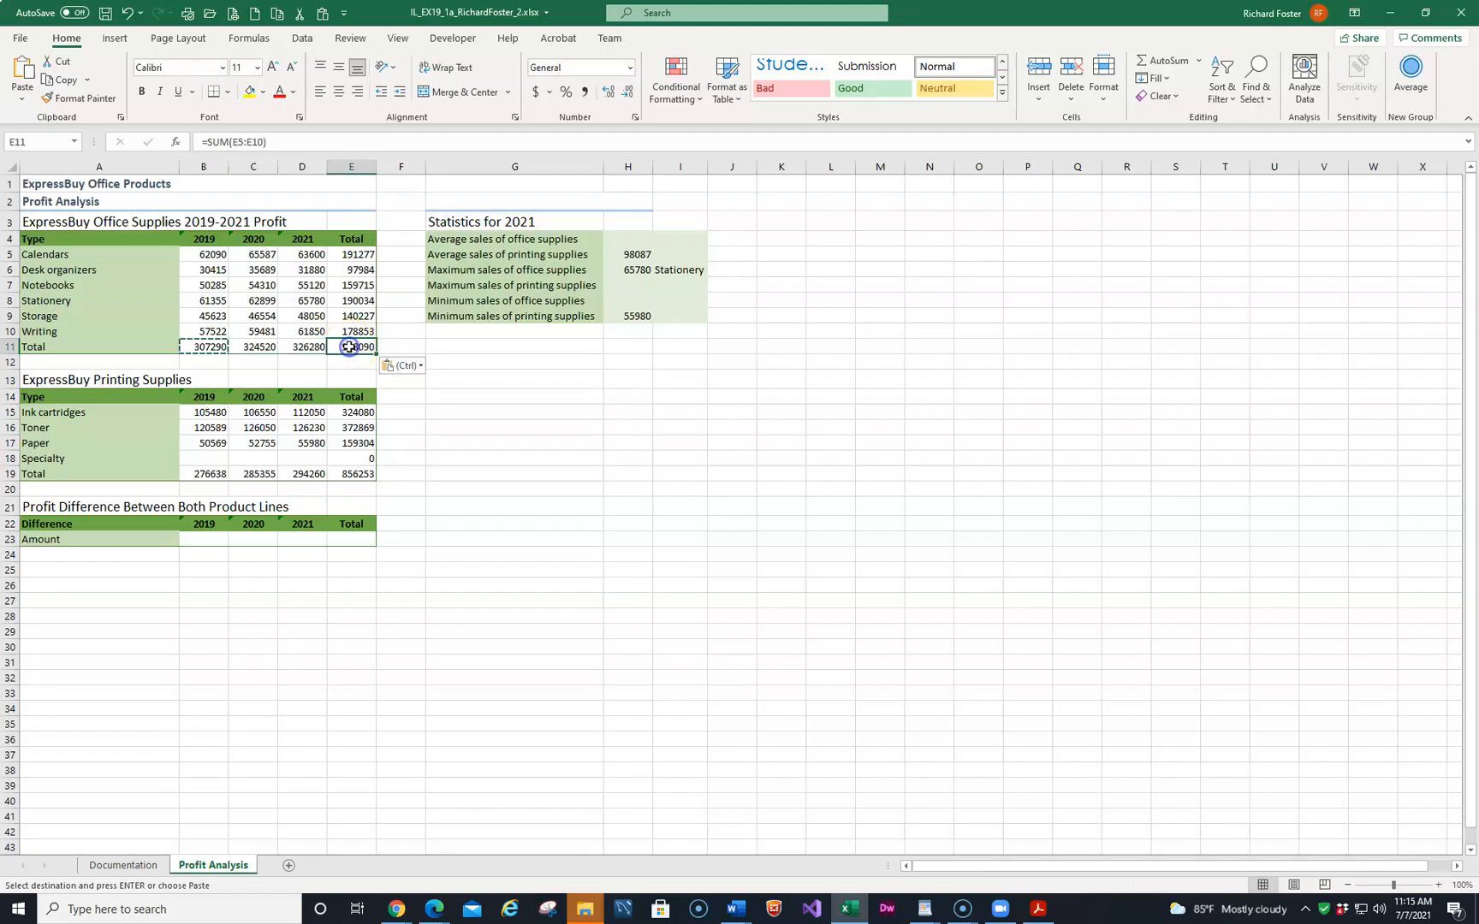
pyautogui.click(305, 351)
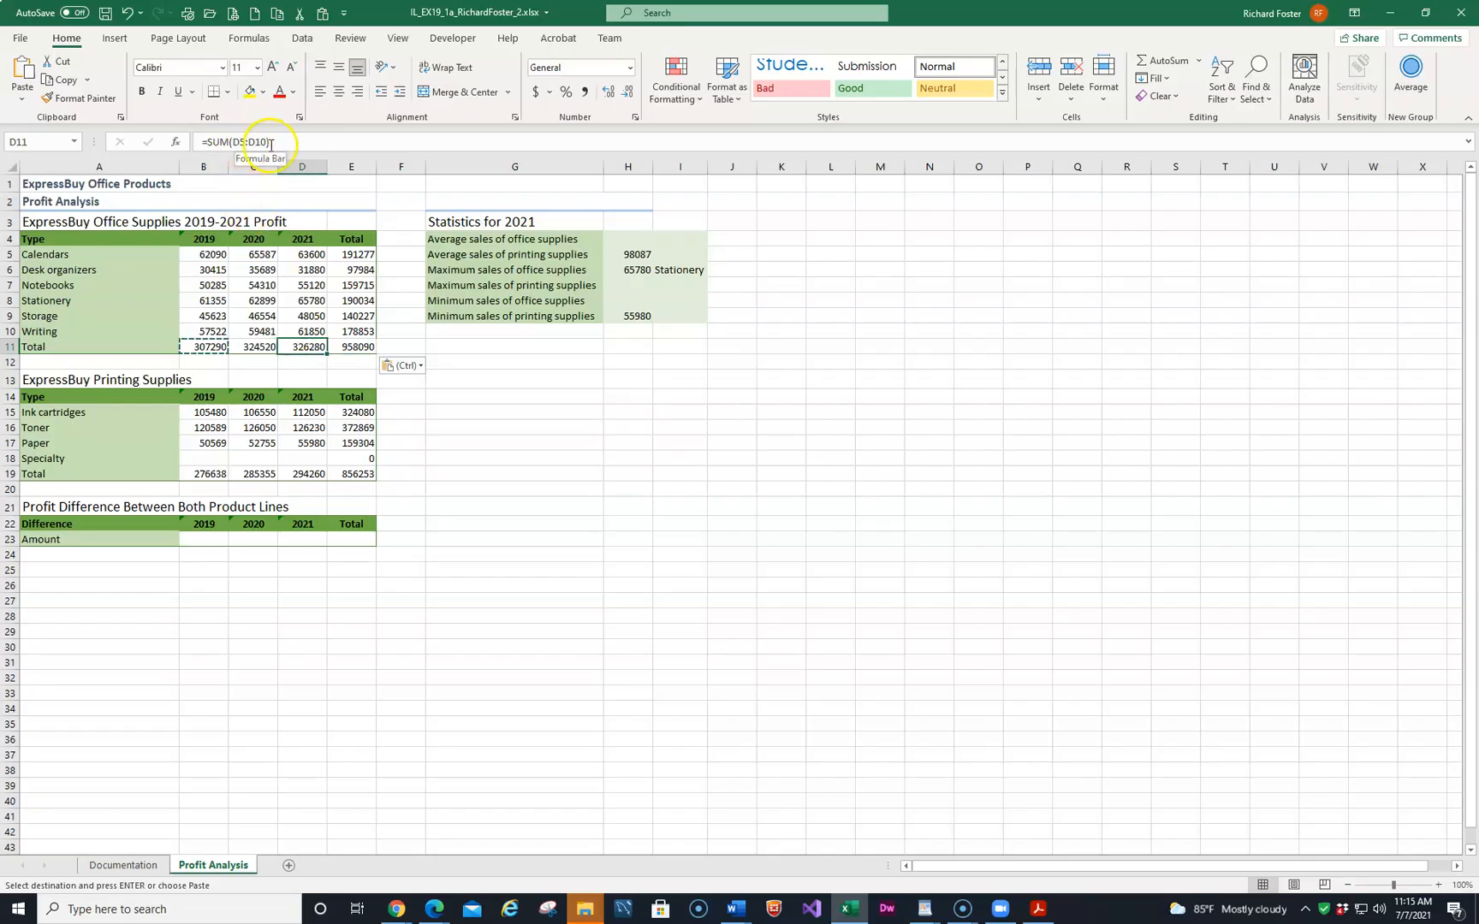
pyautogui.click(236, 351)
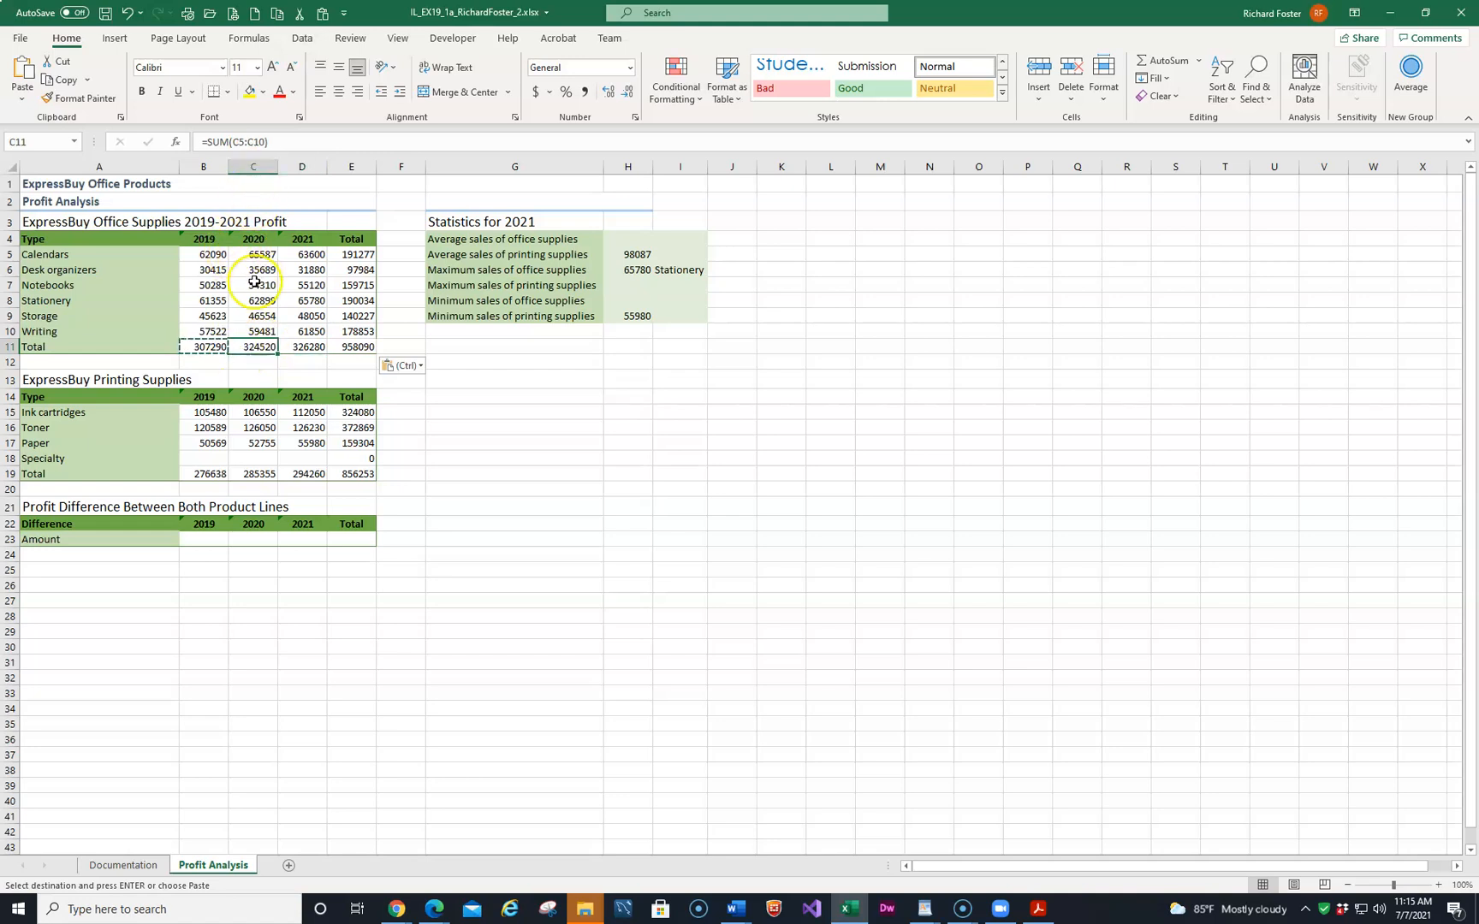
pyautogui.click(302, 347)
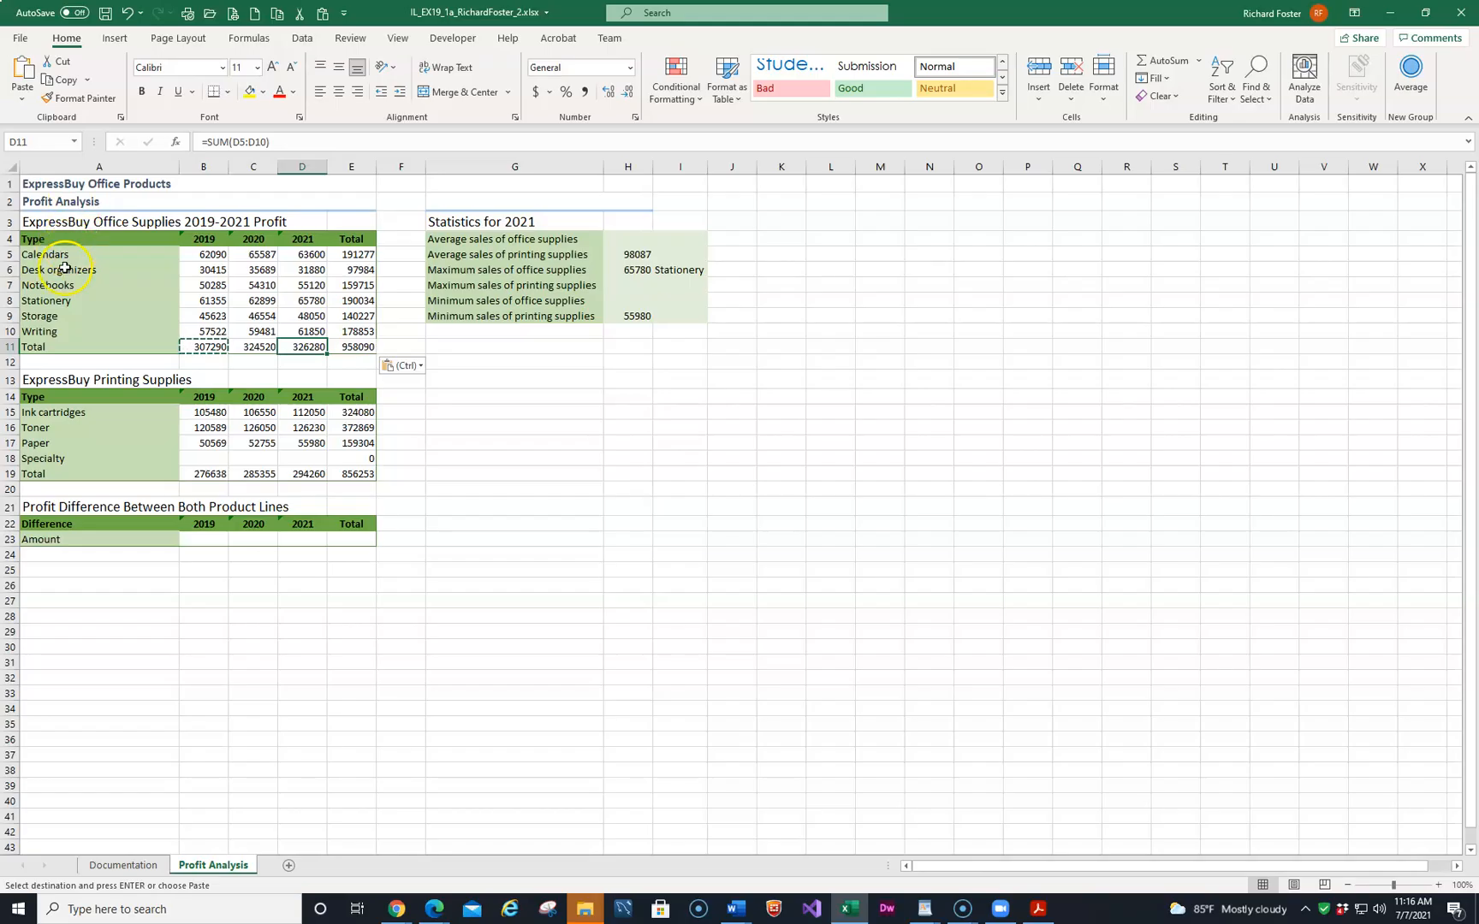
# Append 2019-2021 Profit to the ExpressBuy Printing Supplies heading in A13.
pyautogui.click(119, 379)
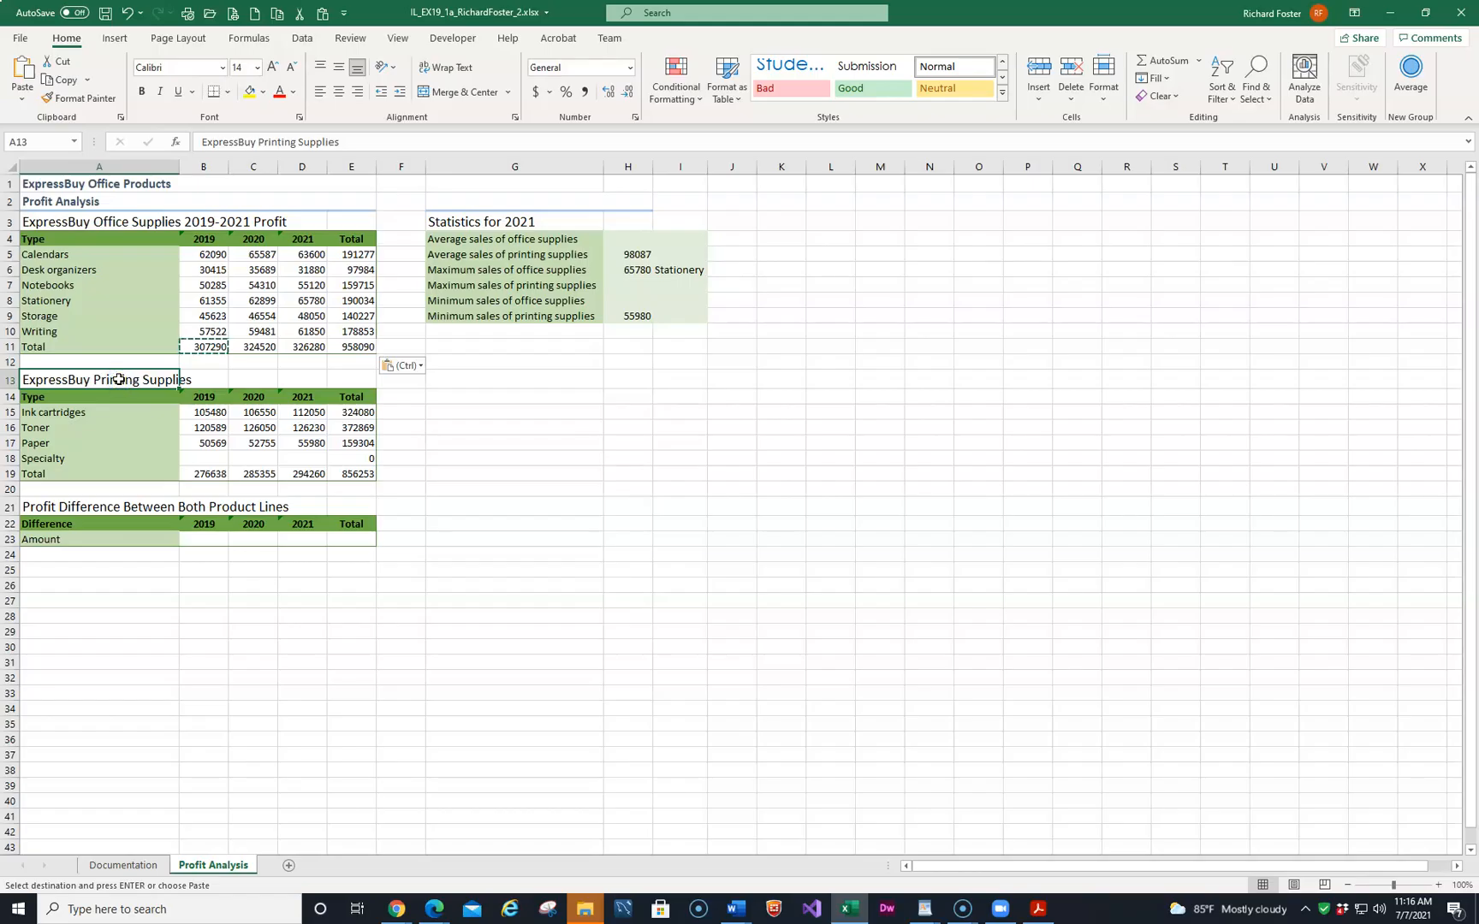
pyautogui.click(108, 381)
pyautogui.click(351, 143)
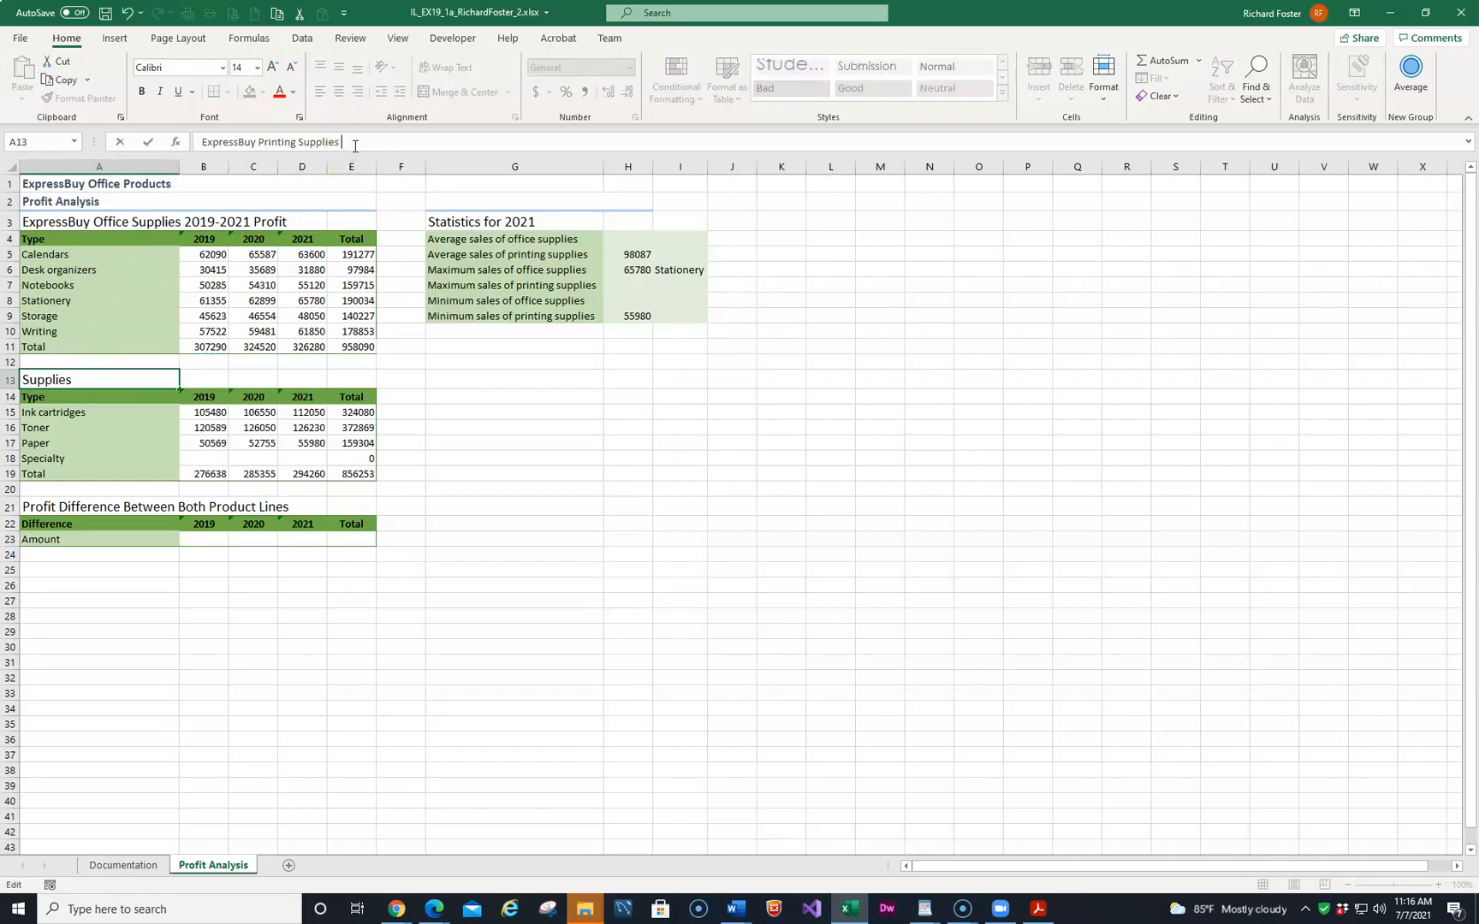
pyautogui.write('2019-2021 Profit')
pyautogui.press('Return')
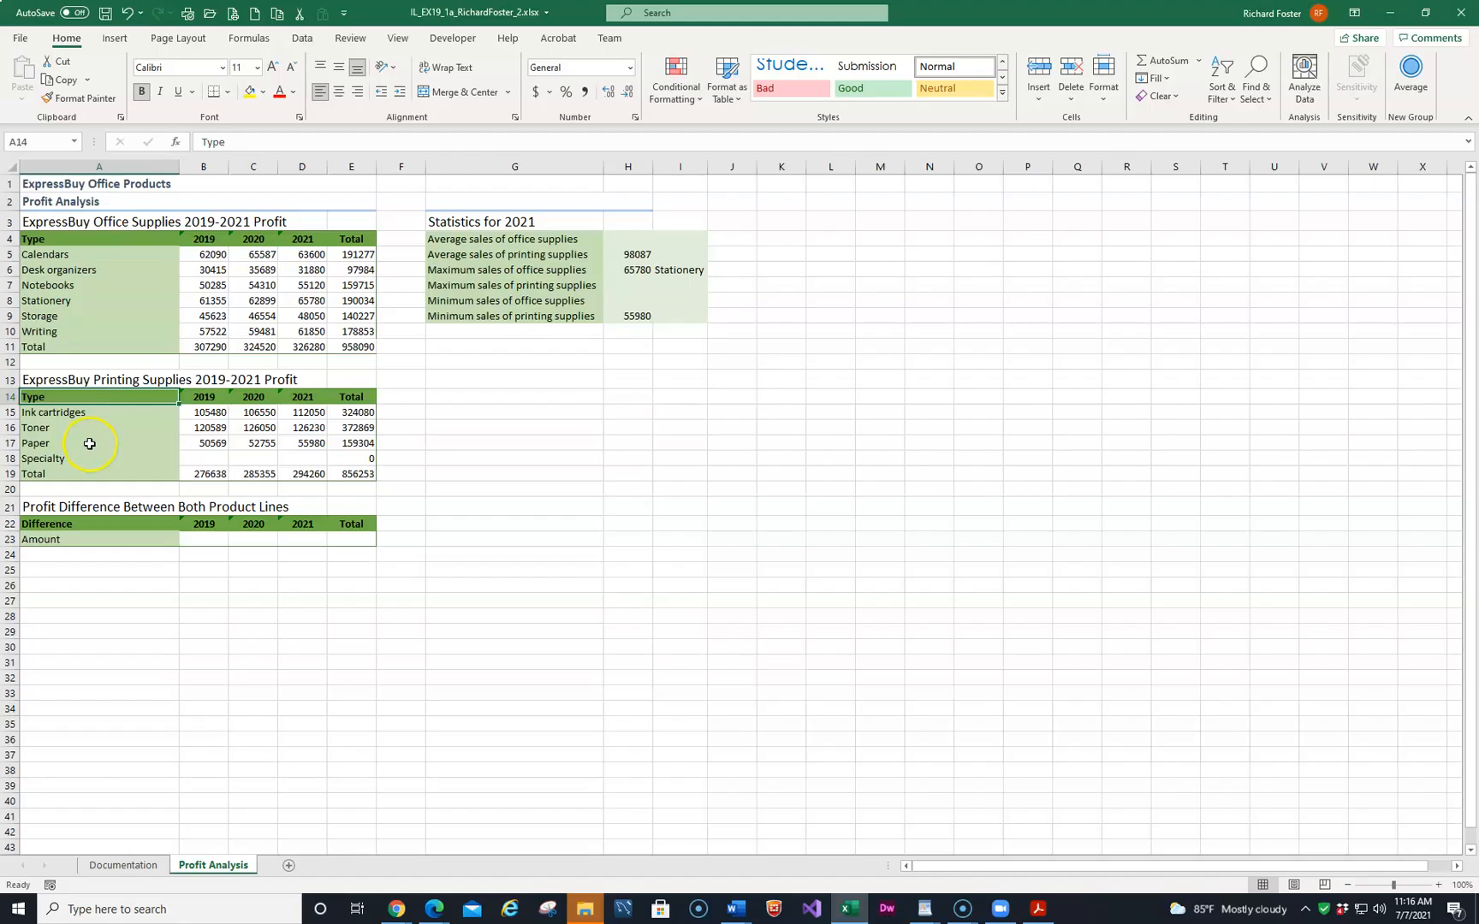
# Enter Specialty profits of 34200, 36500 and 35750 for 2019, 2020 and 2021 in B18:D18.
pyautogui.click(211, 460)
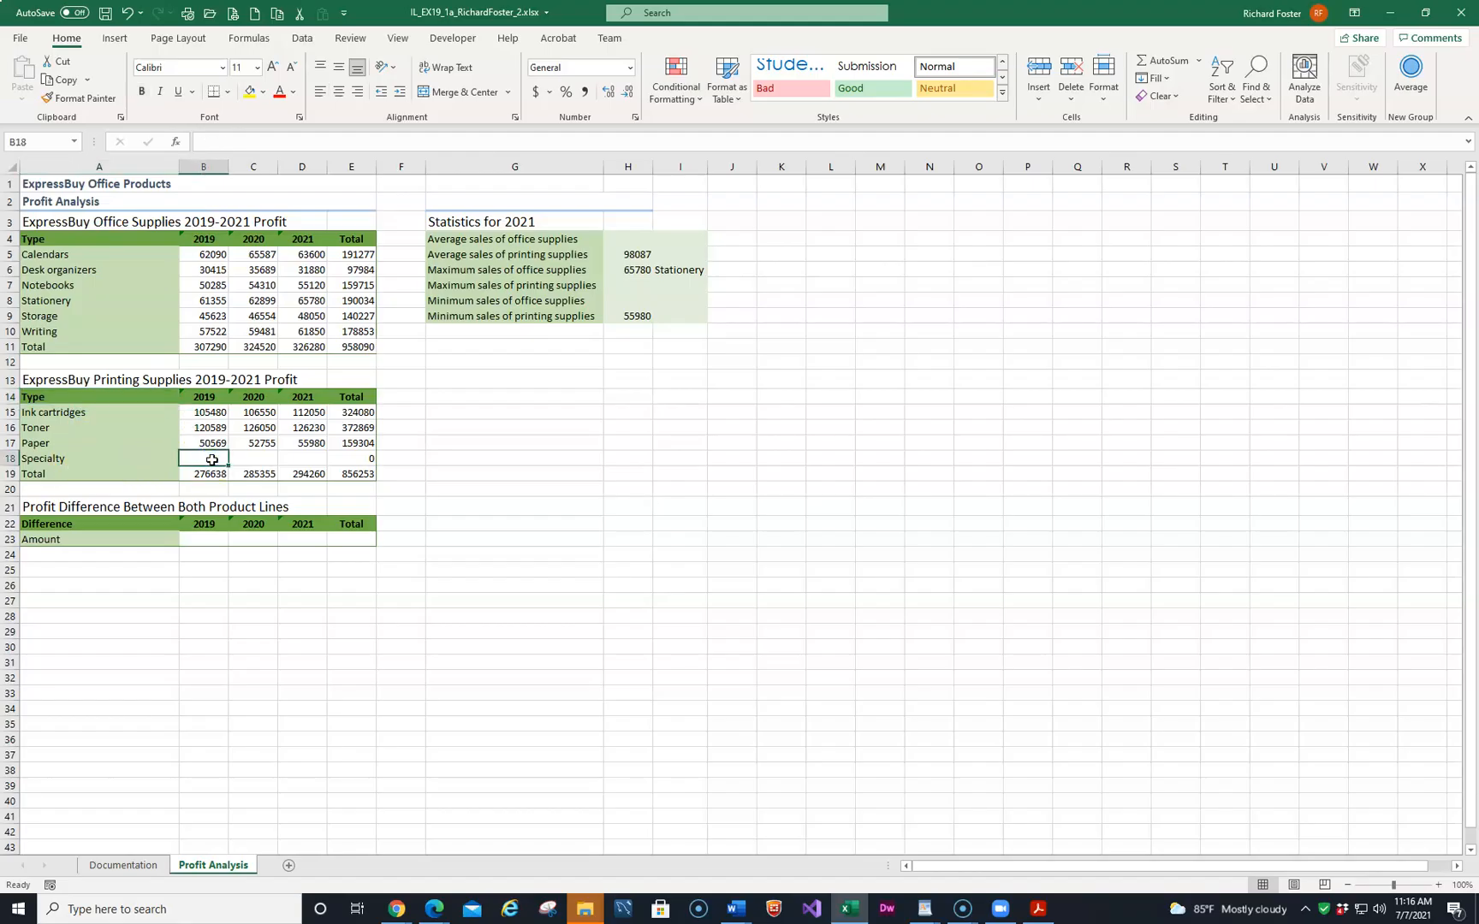
pyautogui.write('34200')
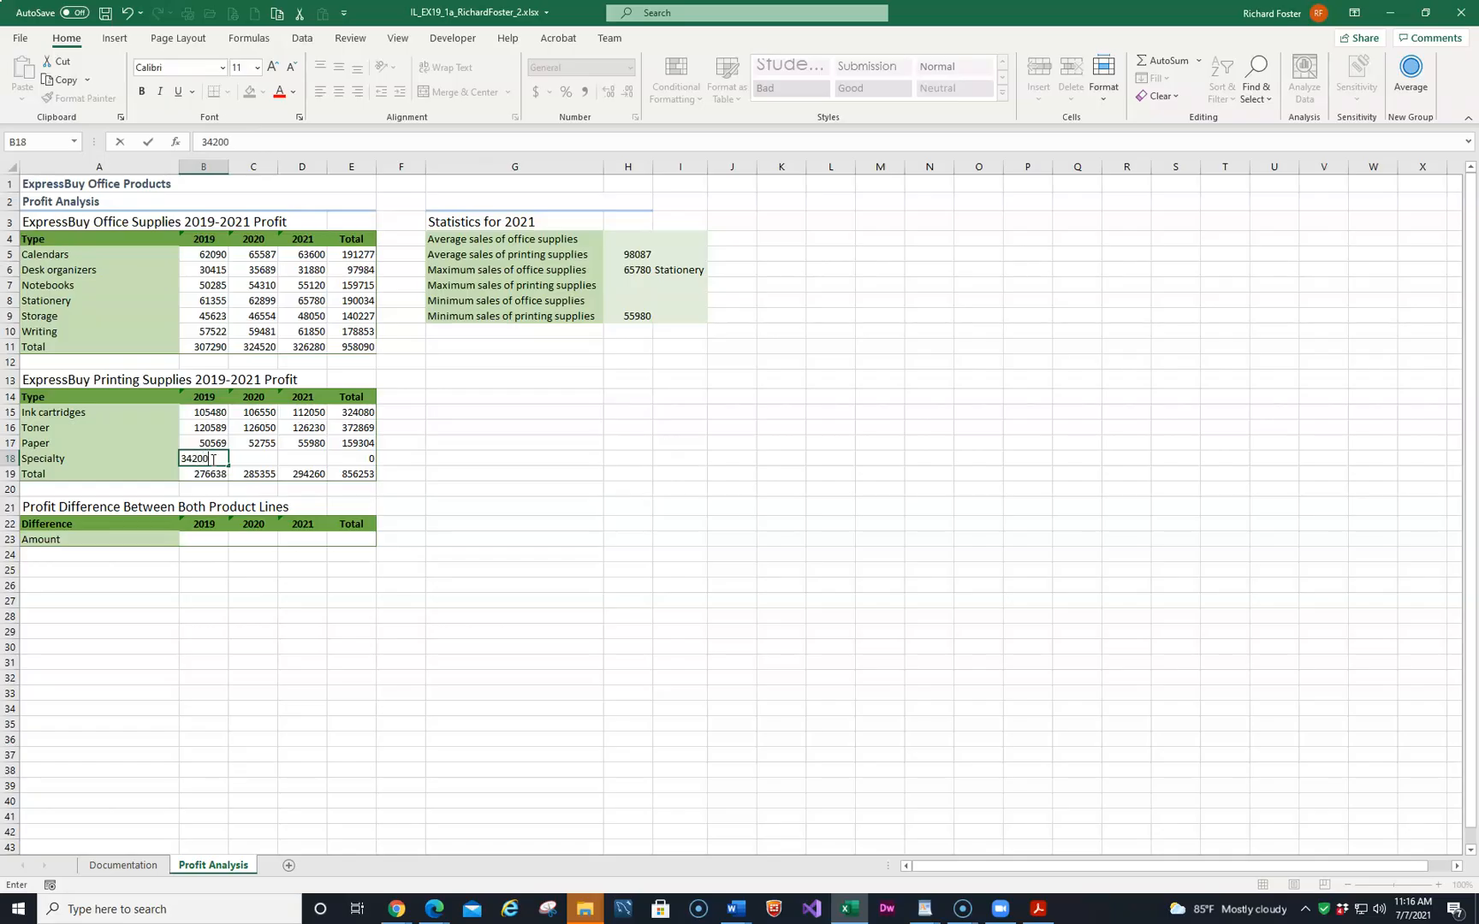
pyautogui.press('Tab')
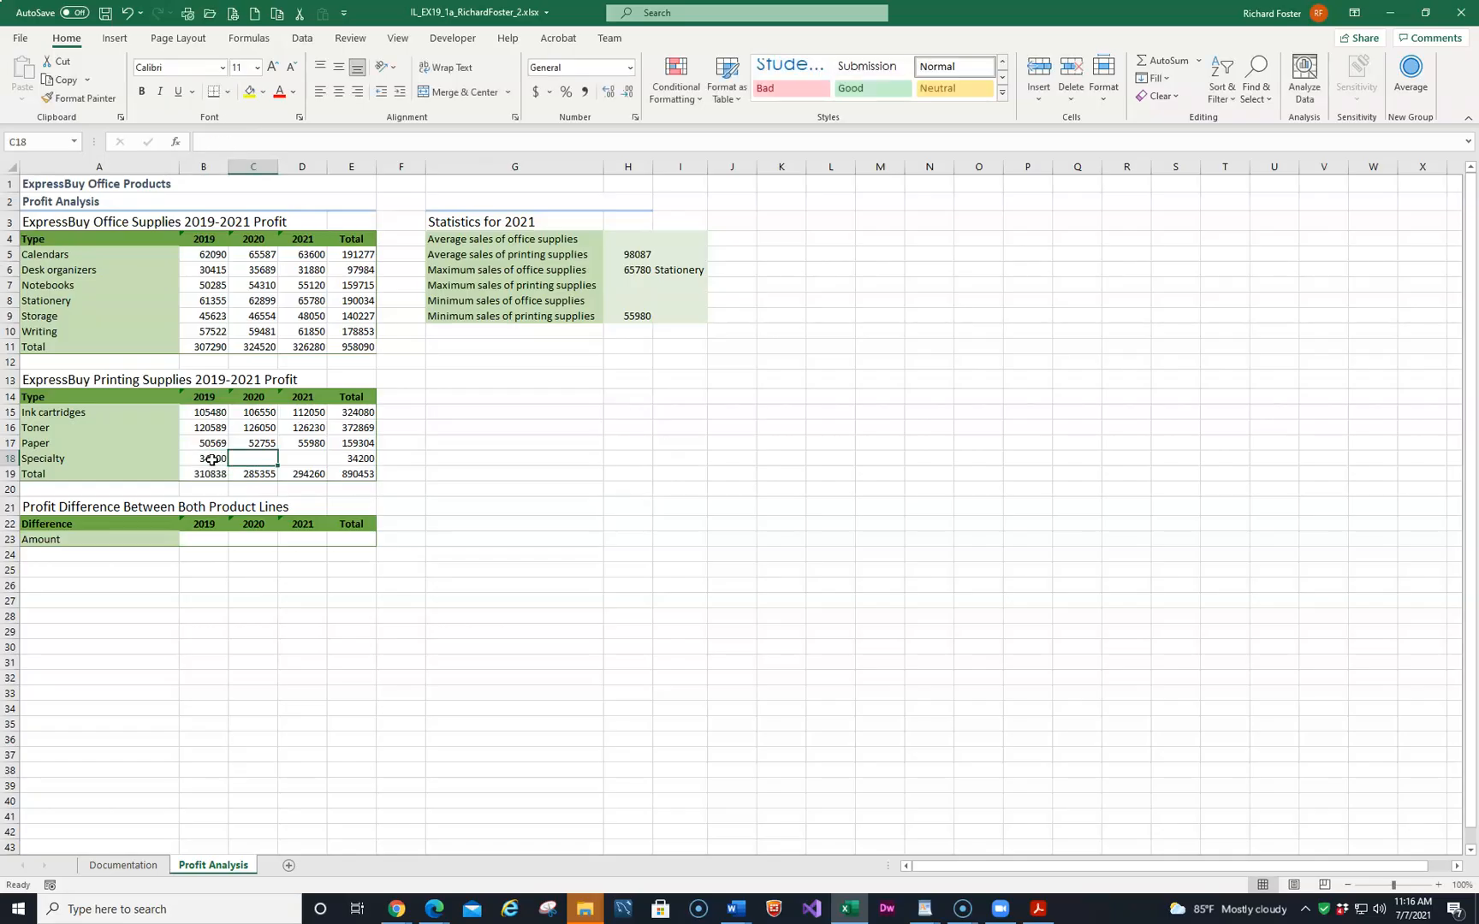
pyautogui.write('36500')
pyautogui.press('Tab')
pyautogui.write('35750')
pyautogui.press('Return')
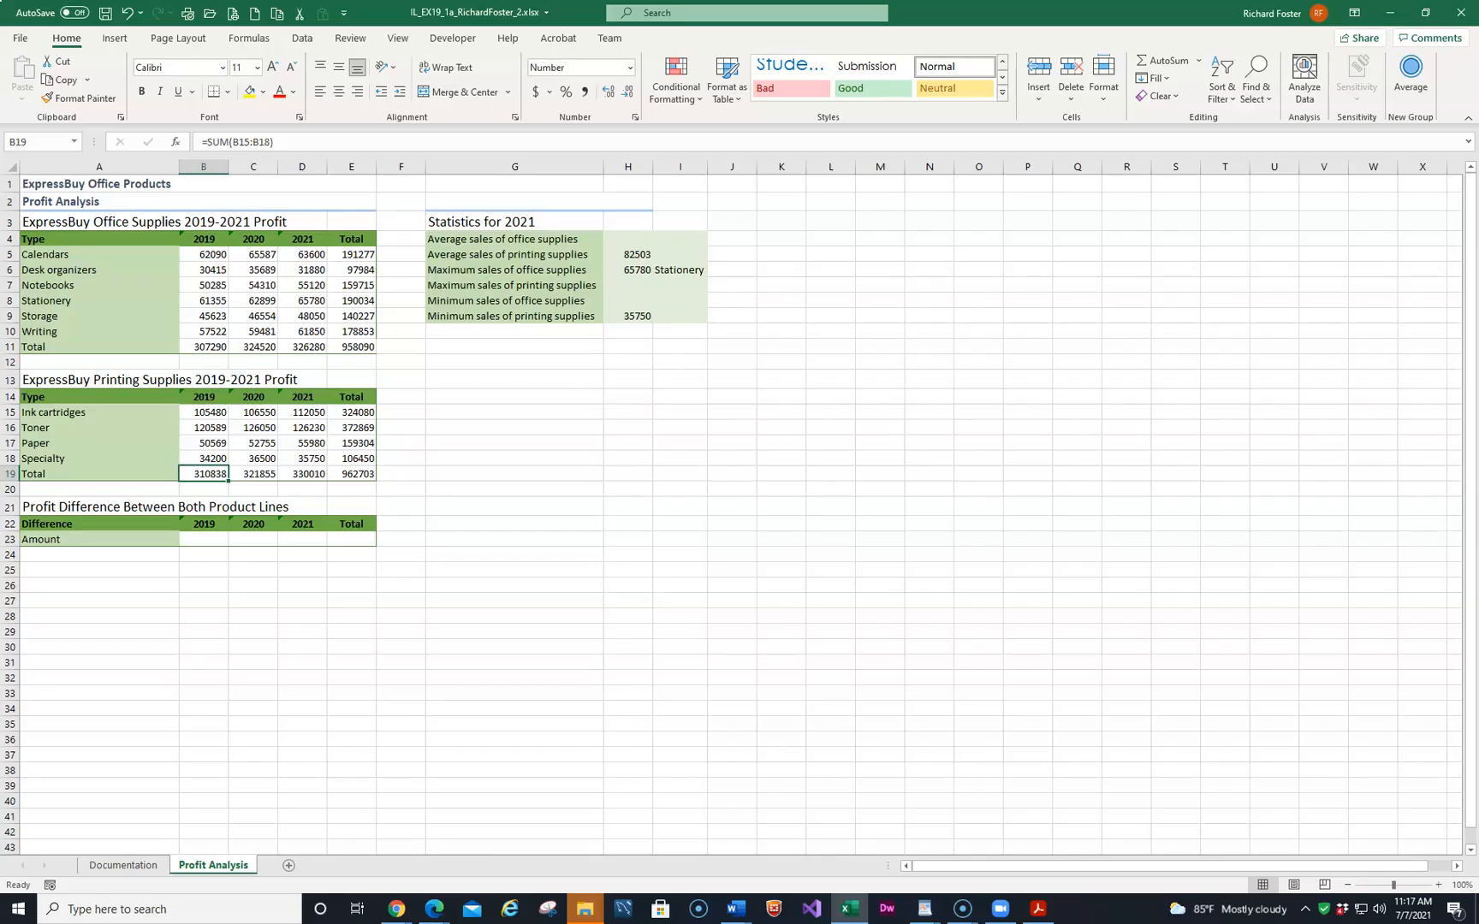
# Enter the formula =B19-B11 in B23 for the 2019 profit difference amount.
pyautogui.click(196, 537)
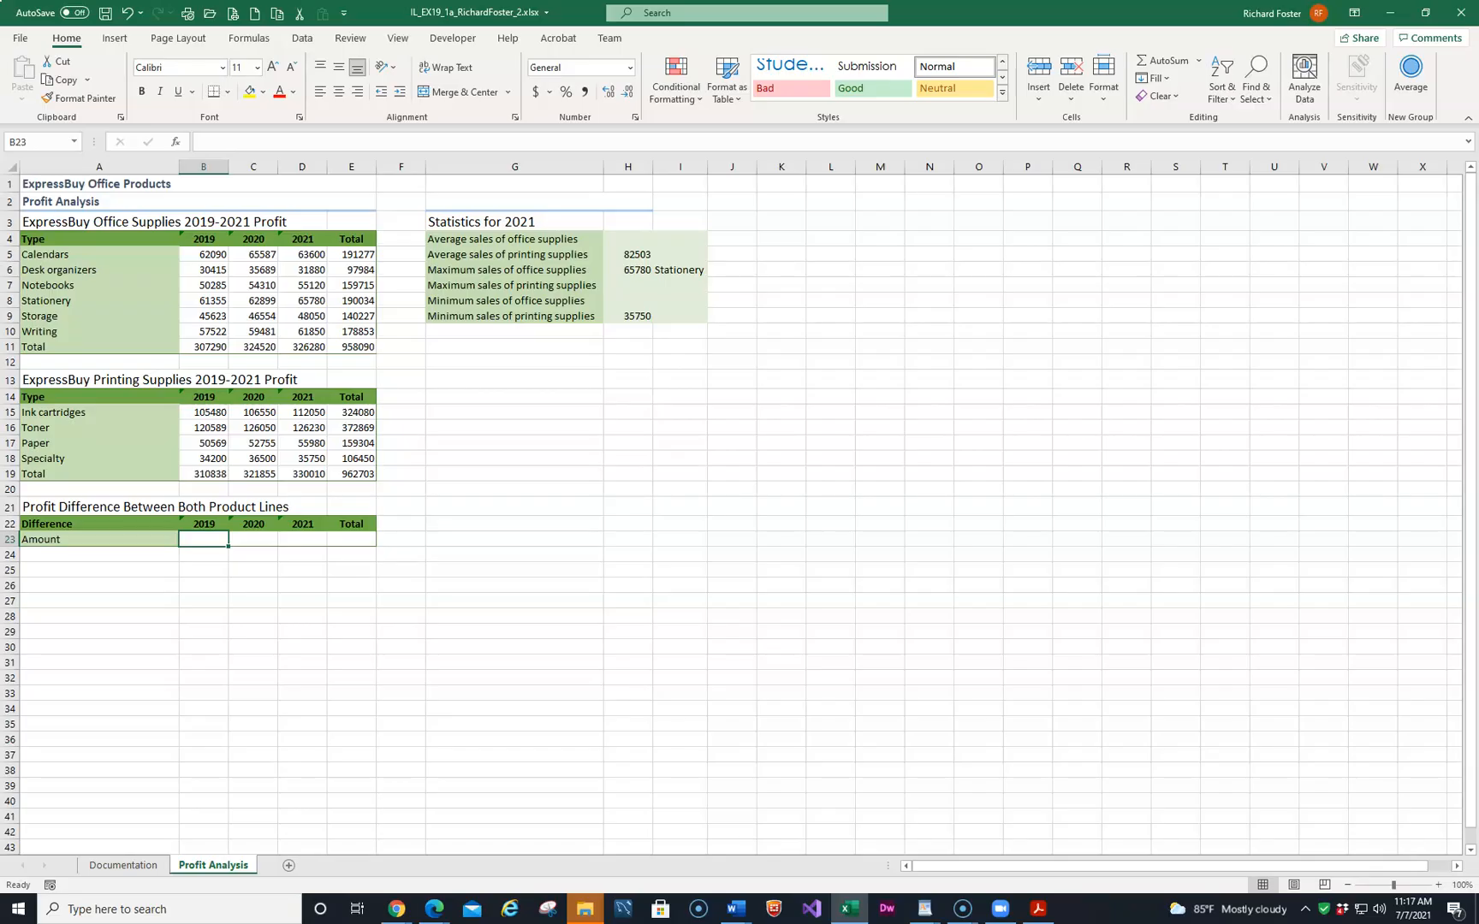
pyautogui.write('=')
pyautogui.click(203, 475)
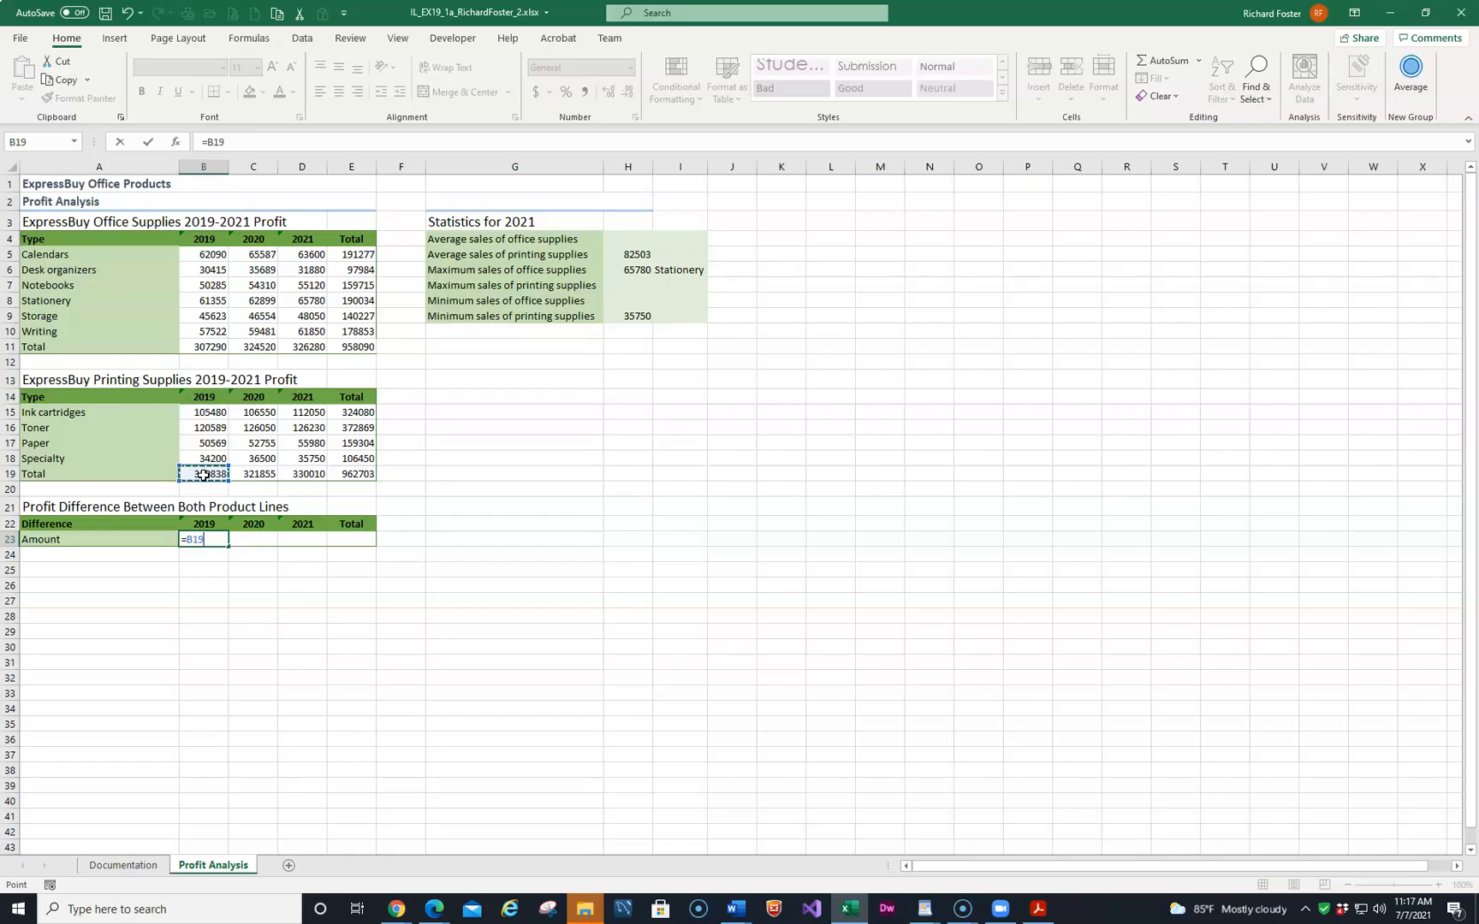
pyautogui.write('-')
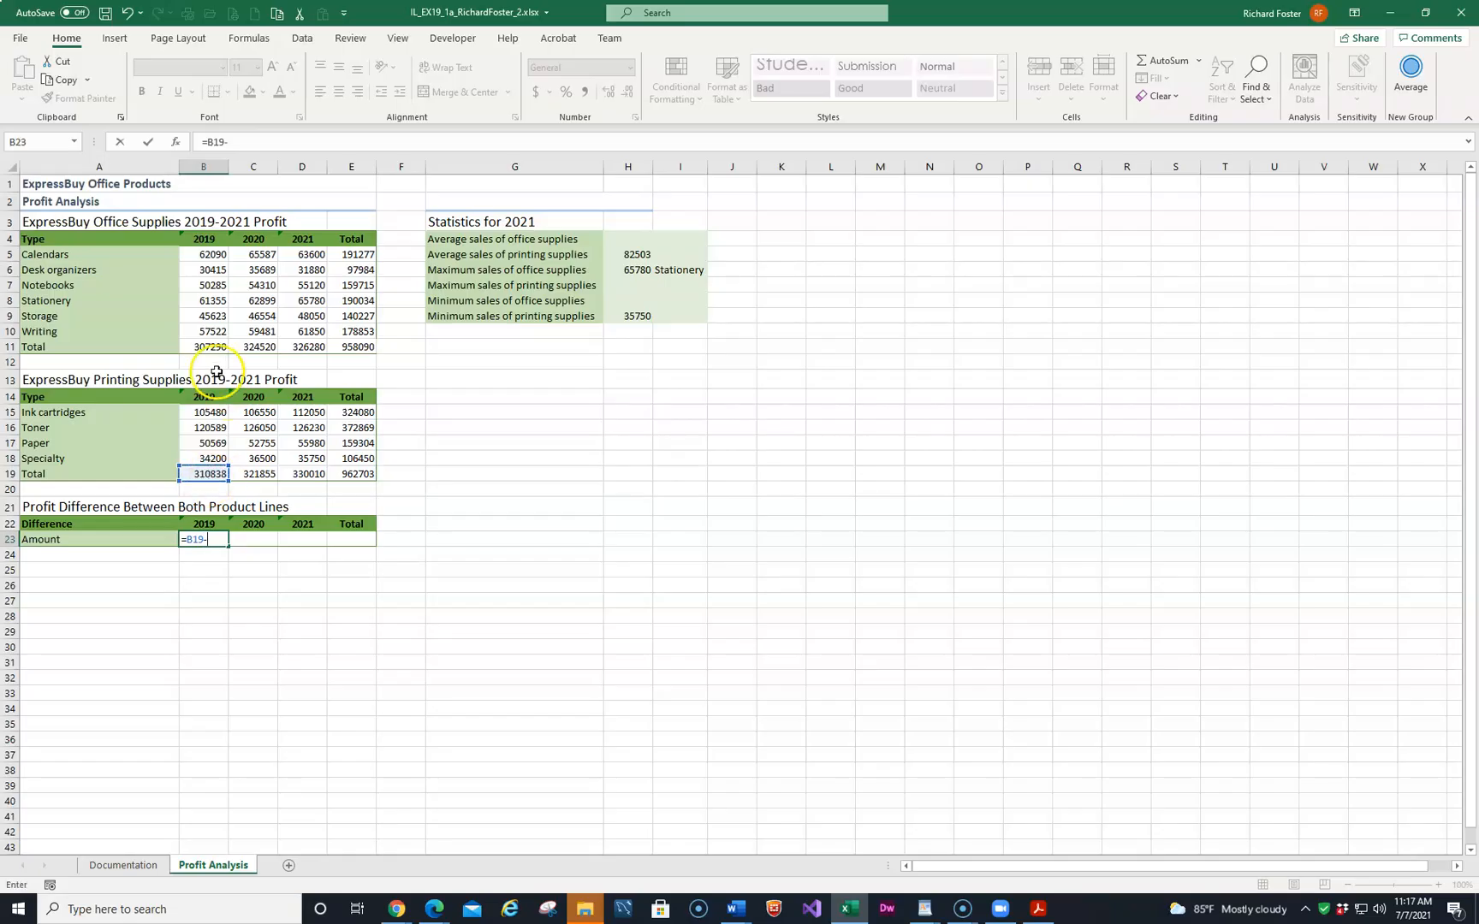
pyautogui.click(212, 343)
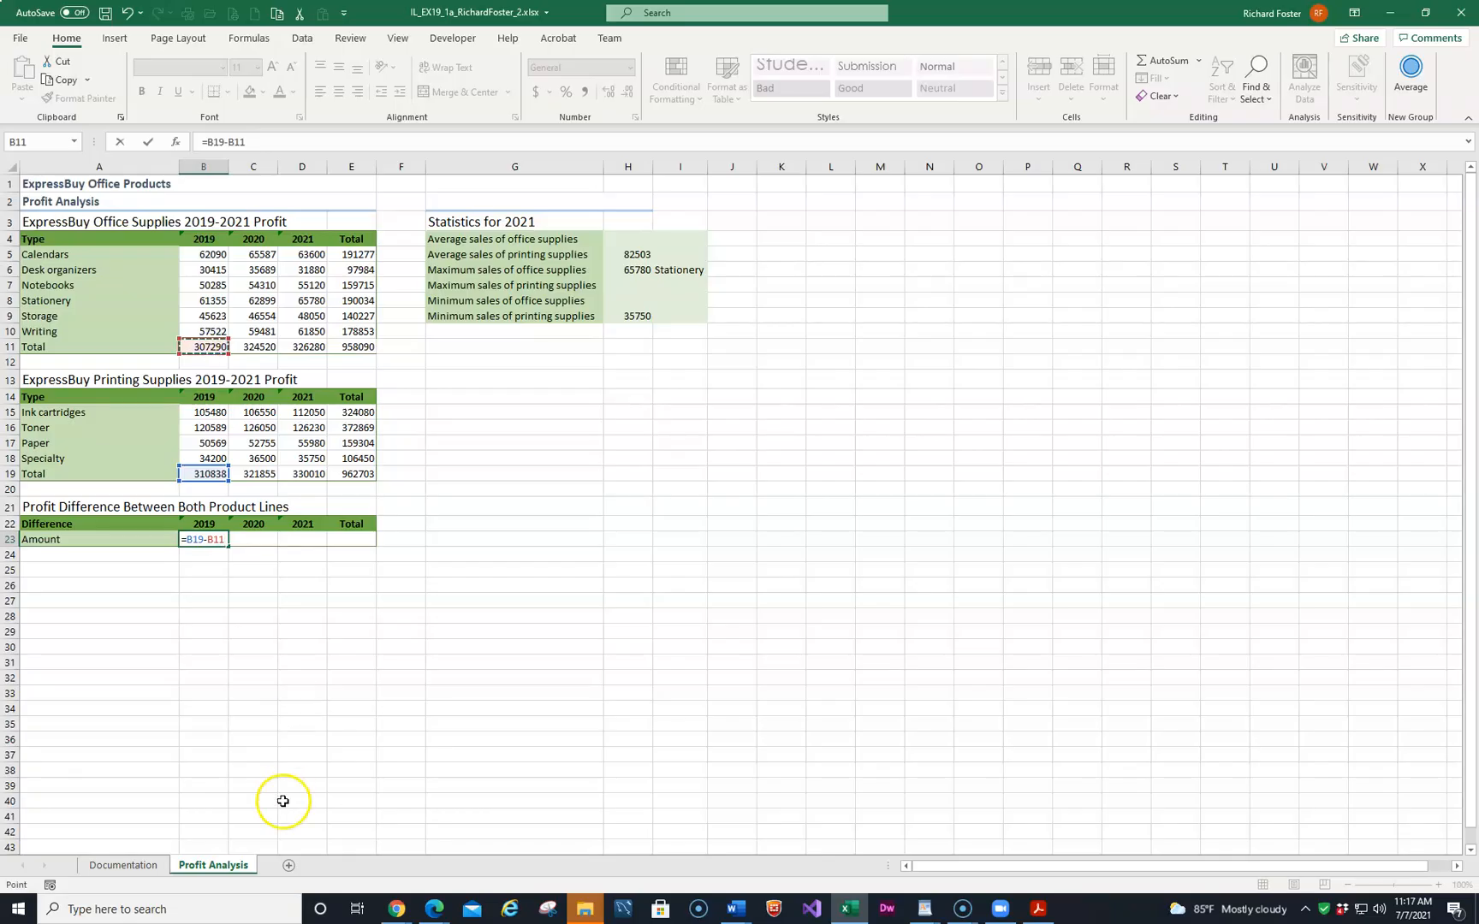
pyautogui.hotkey('ctrl', 'Return')
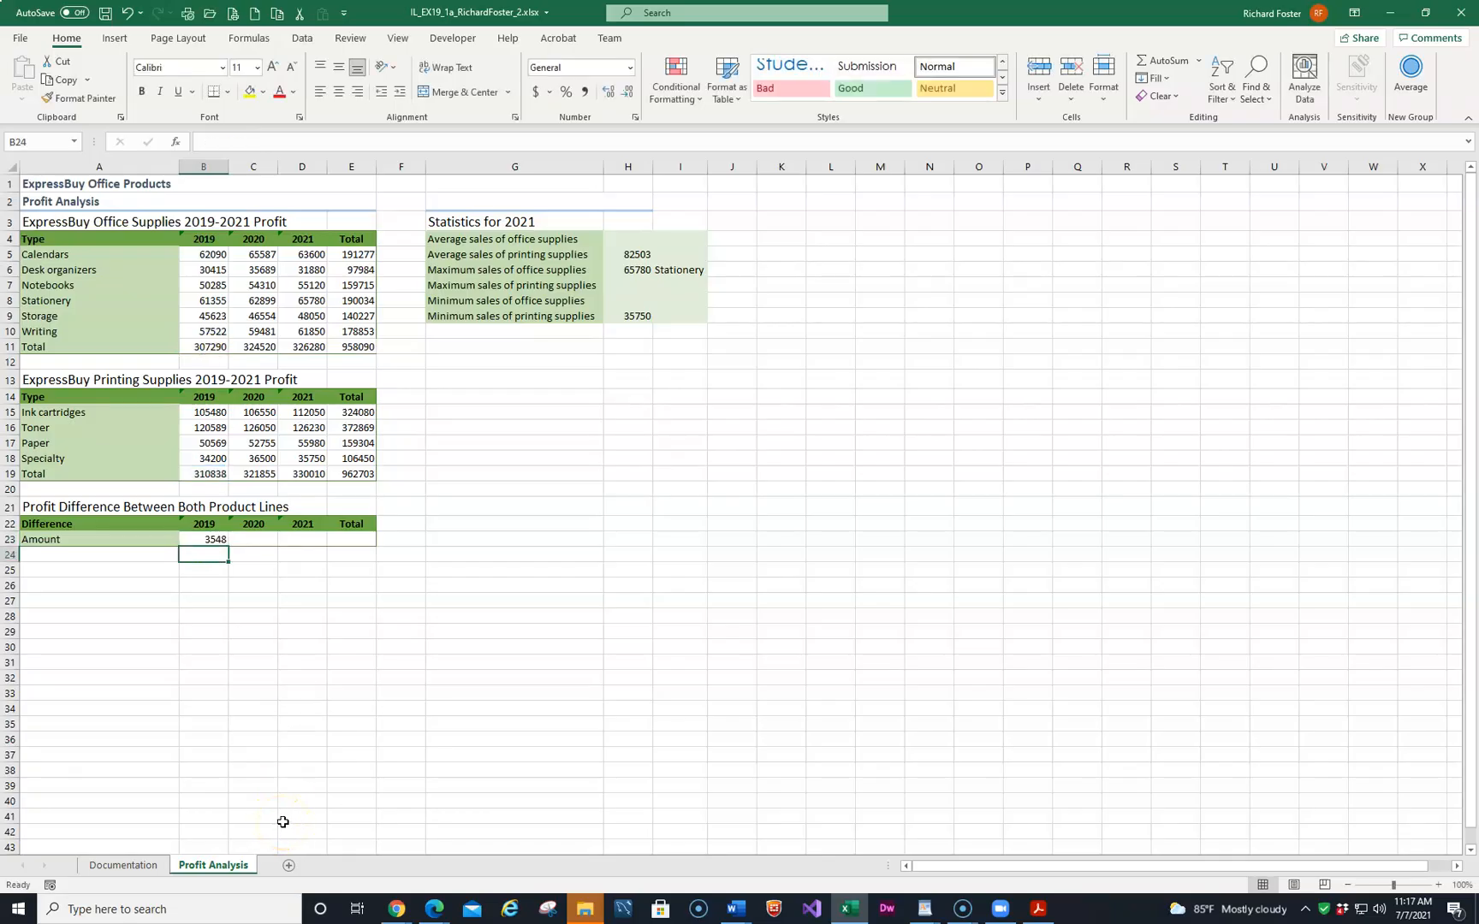
# Fill the B23 difference formula across through E23.
pyautogui.click(205, 556)
pyautogui.click(225, 540)
pyautogui.moveTo(229, 547); pyautogui.dragTo(357, 540)
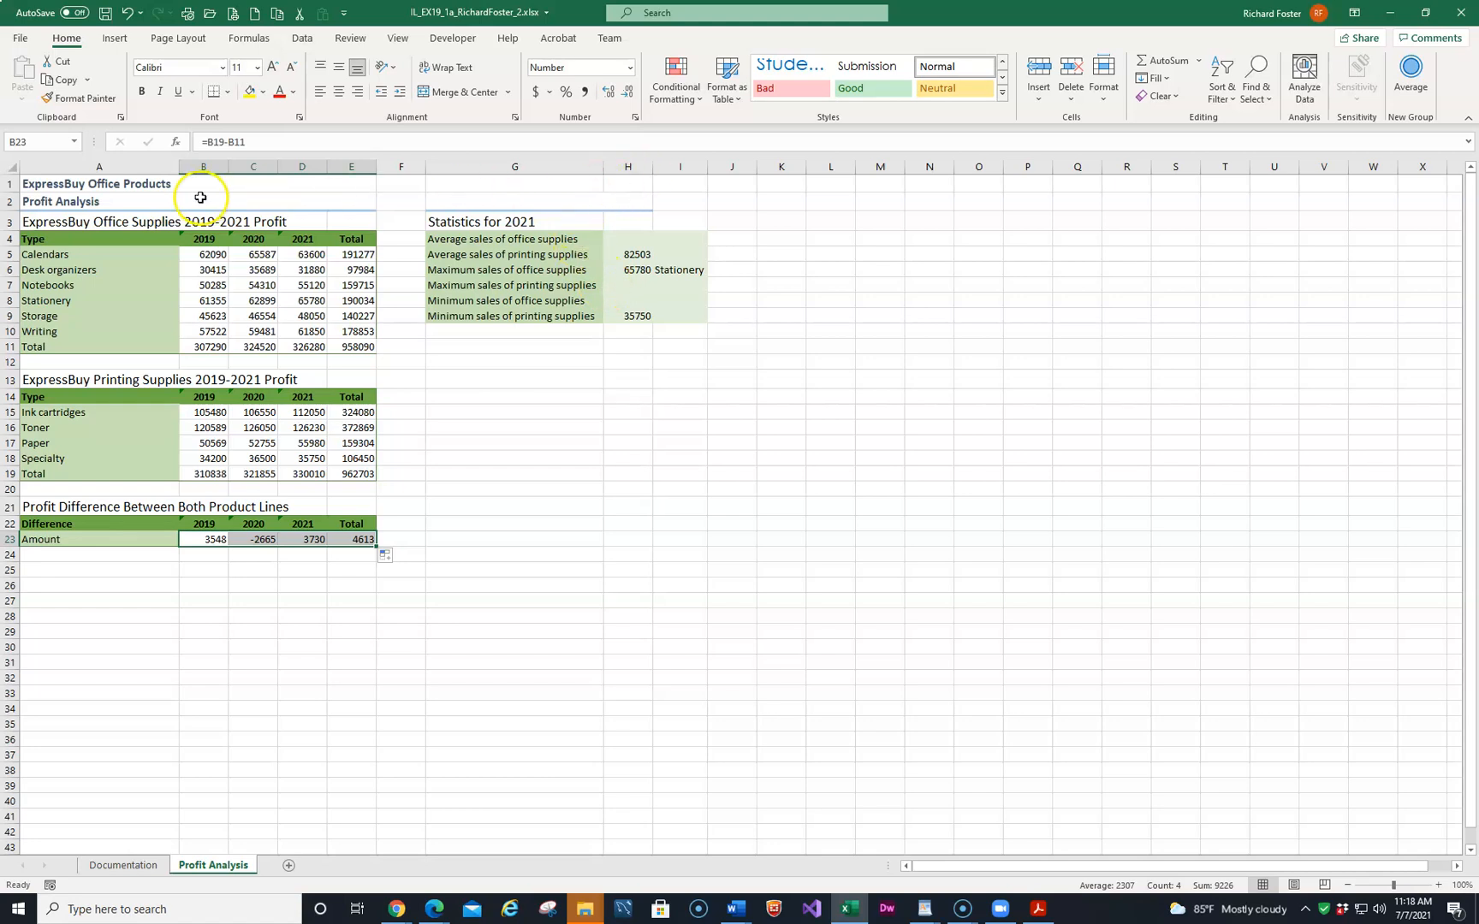
# Calculate the average 2021 office supplies sales in H4 as AVERAGE of D5:D10.
pyautogui.click(630, 240)
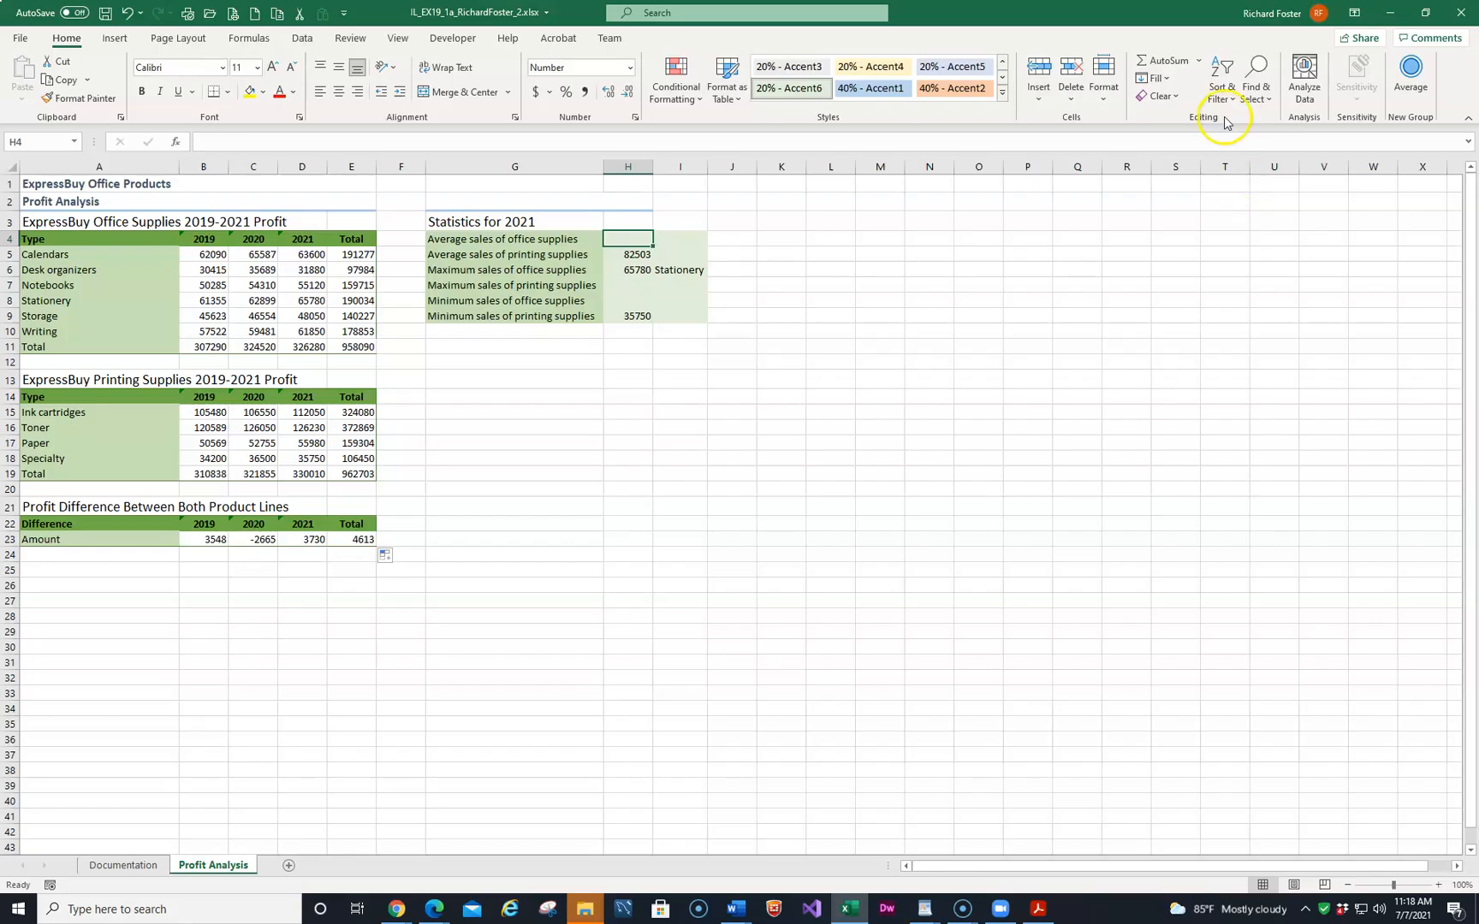
pyautogui.click(1199, 62)
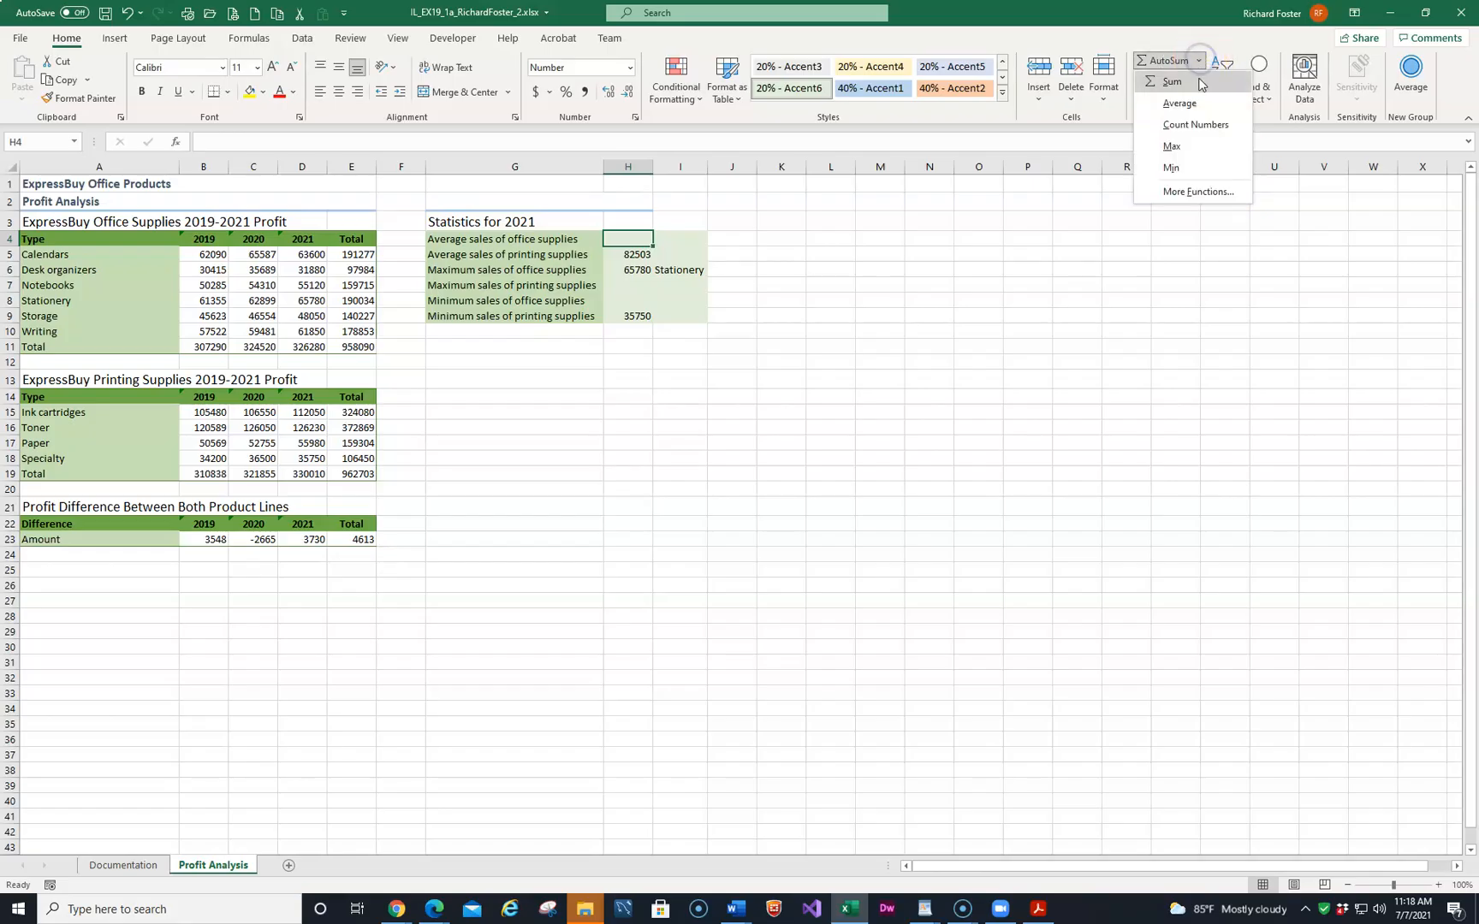
pyautogui.click(1193, 102)
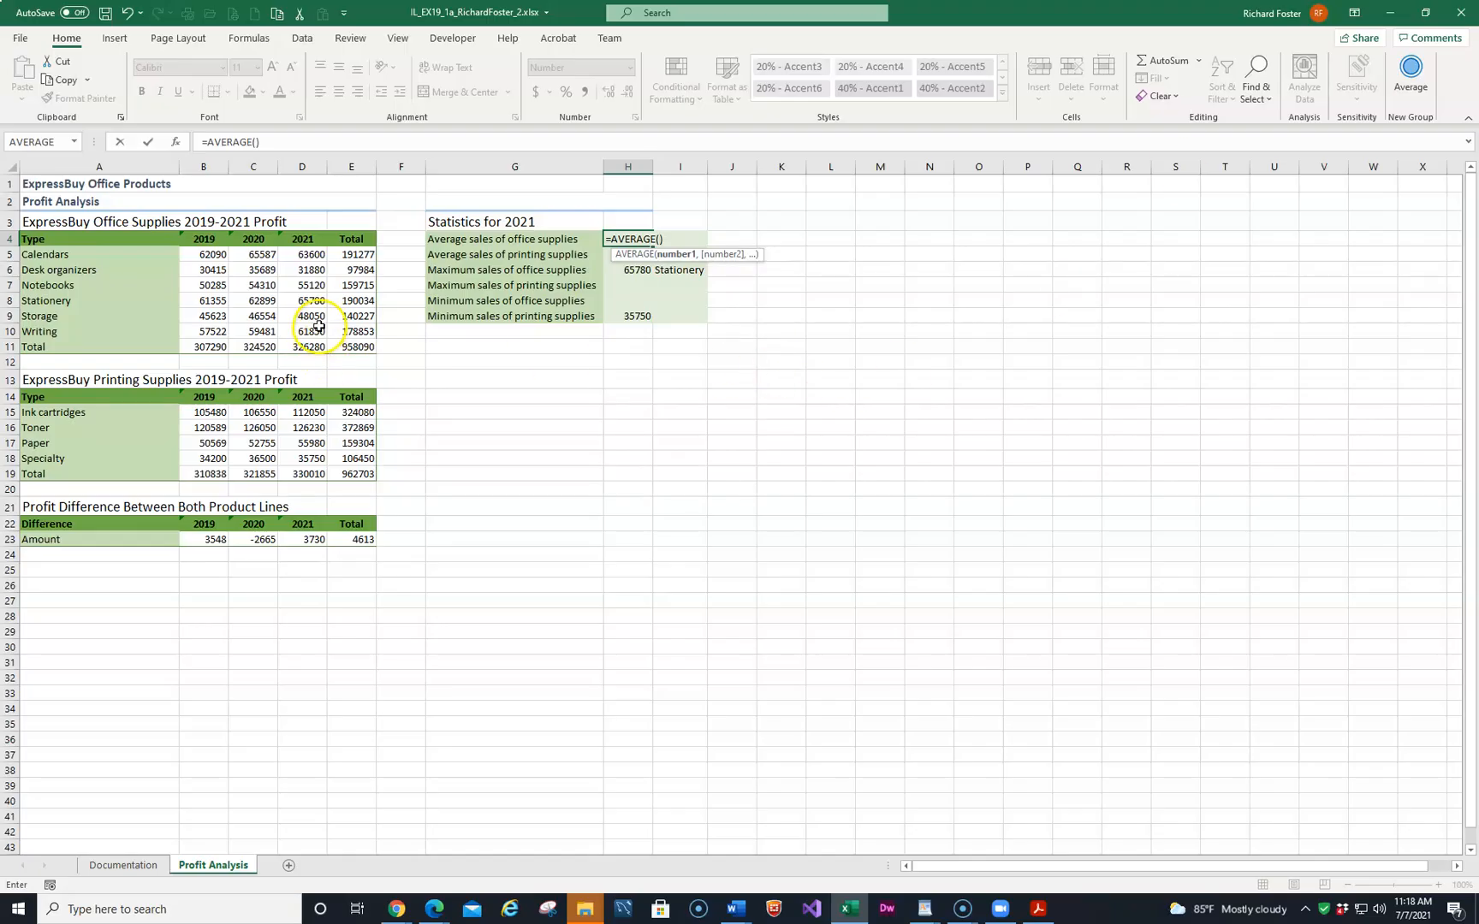
pyautogui.moveTo(304, 255); pyautogui.dragTo(310, 331)
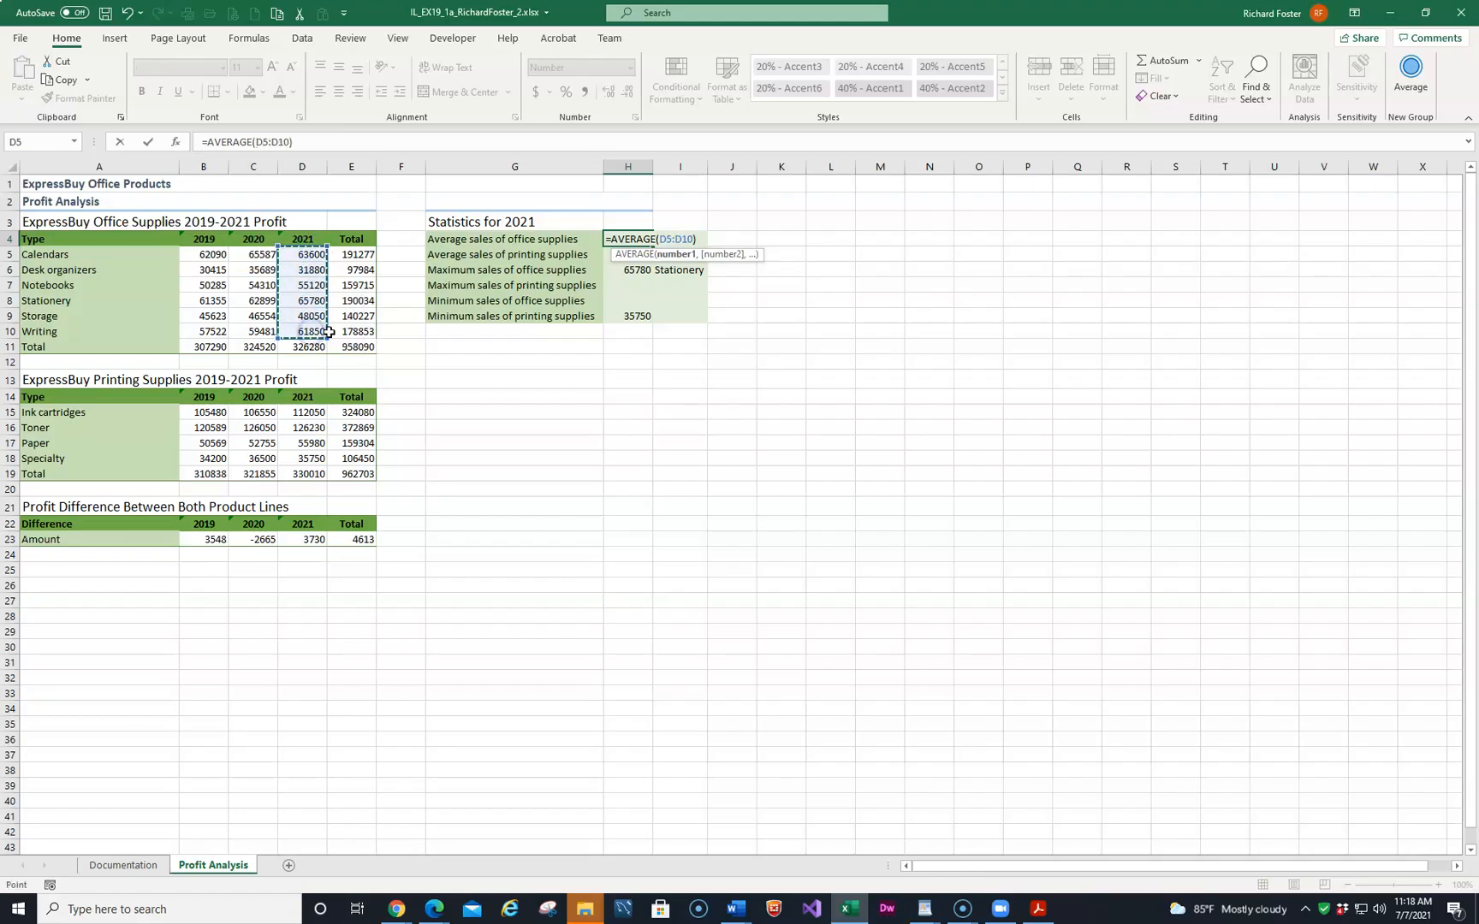
pyautogui.press('Return')
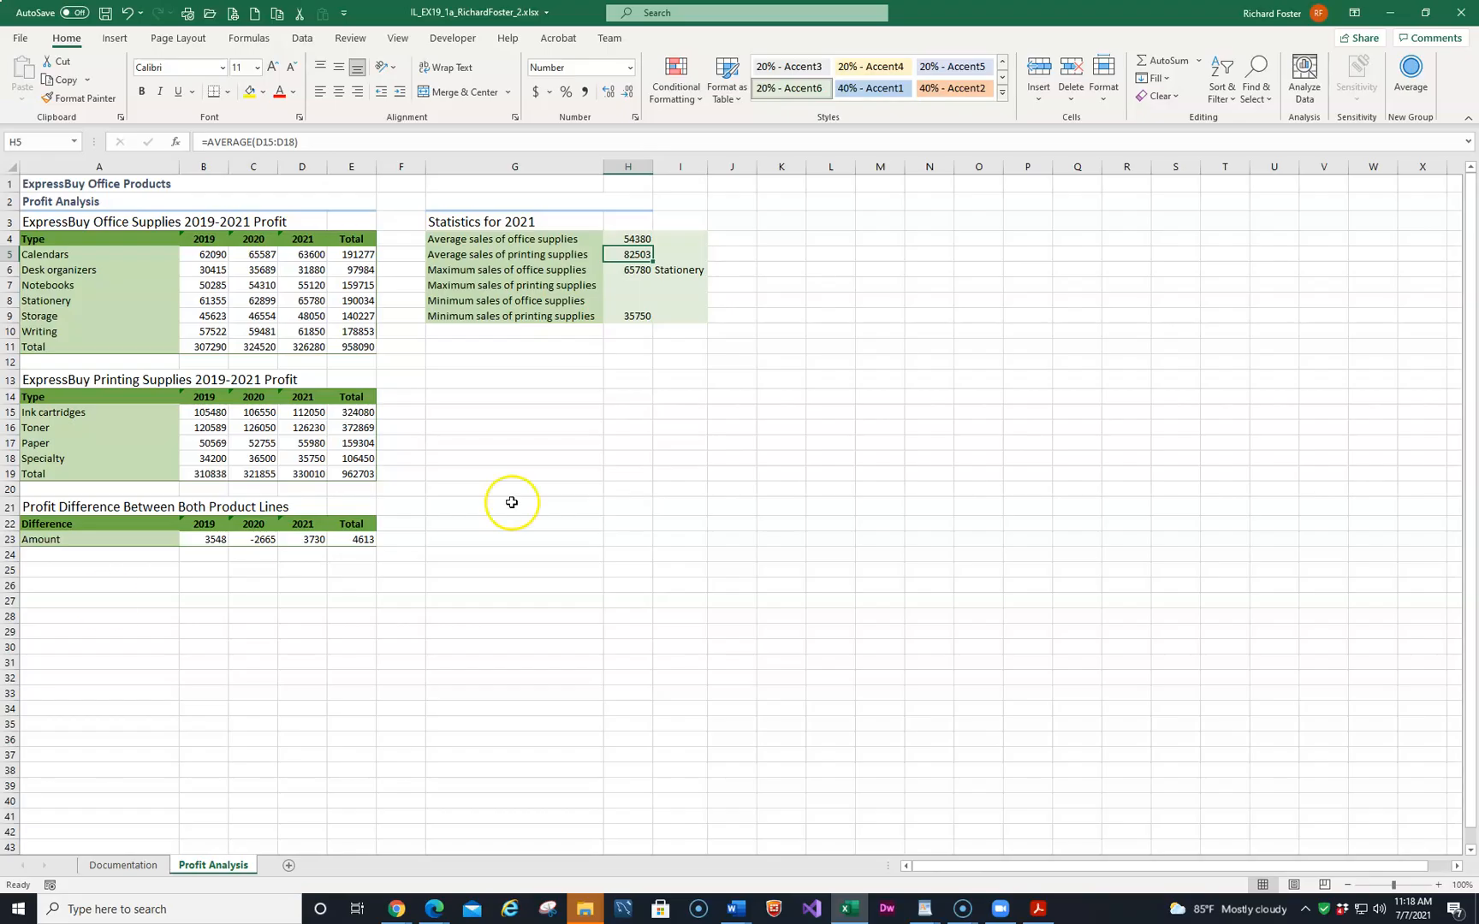
# Calculate the maximum 2021 printing supplies sales in H7 as MAX of D15:D18.
pyautogui.click(628, 285)
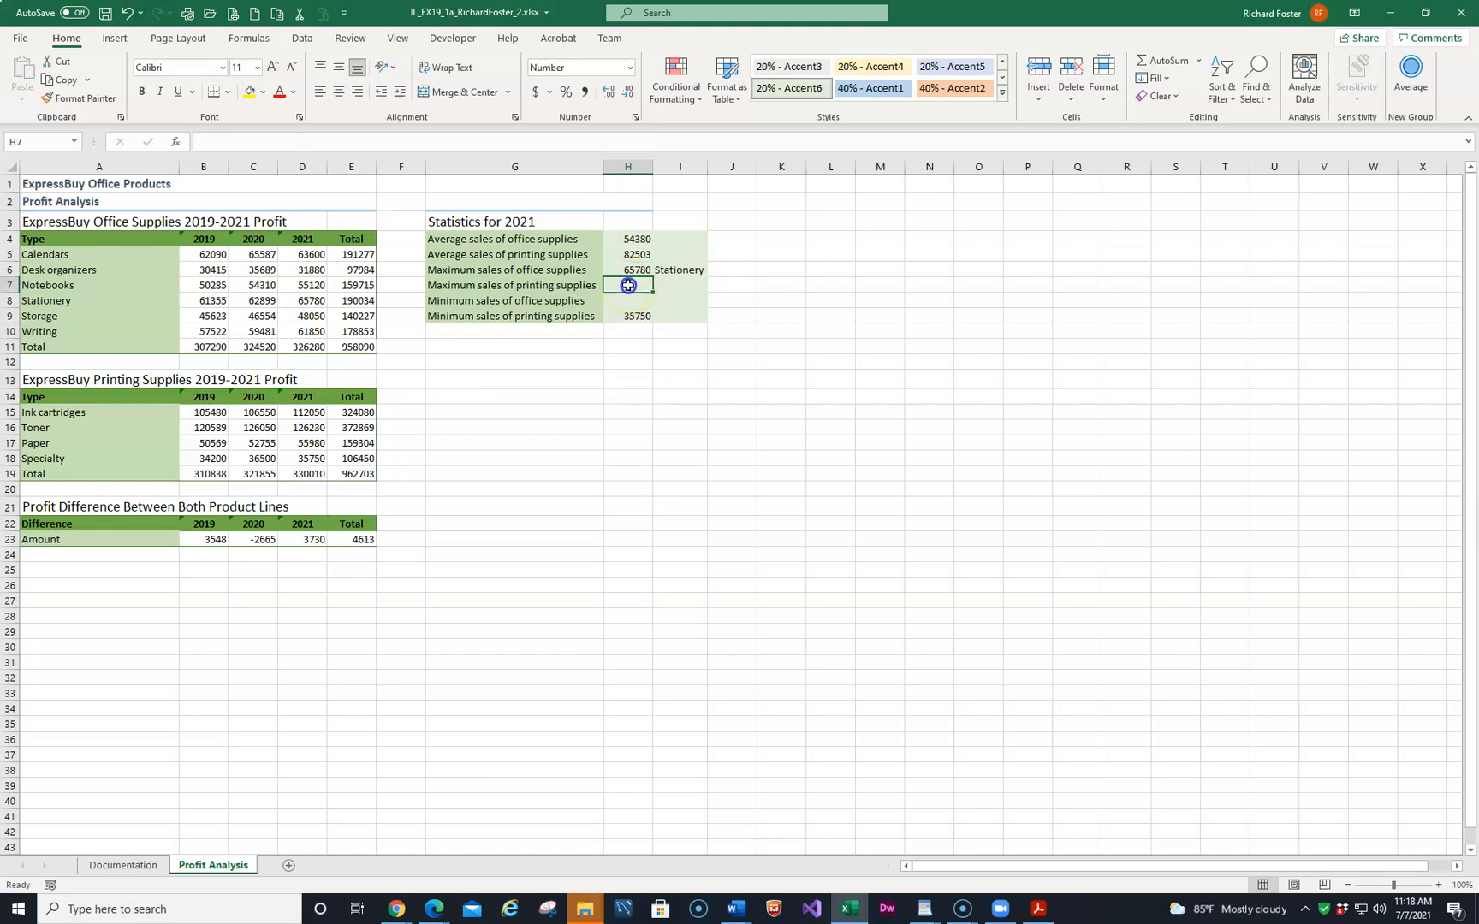
pyautogui.click(1198, 61)
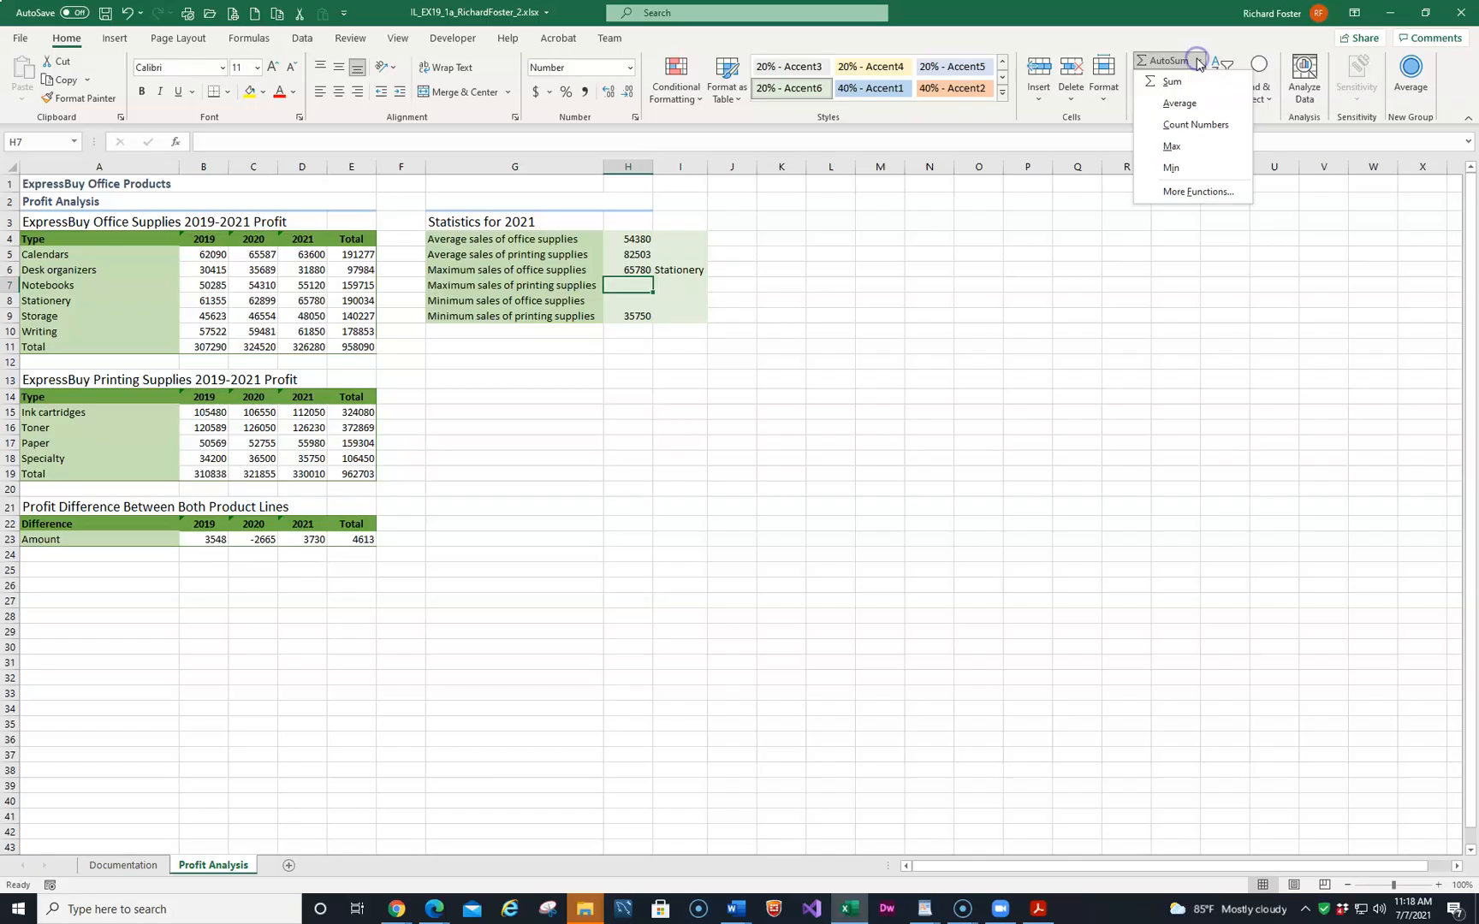
pyautogui.click(1172, 146)
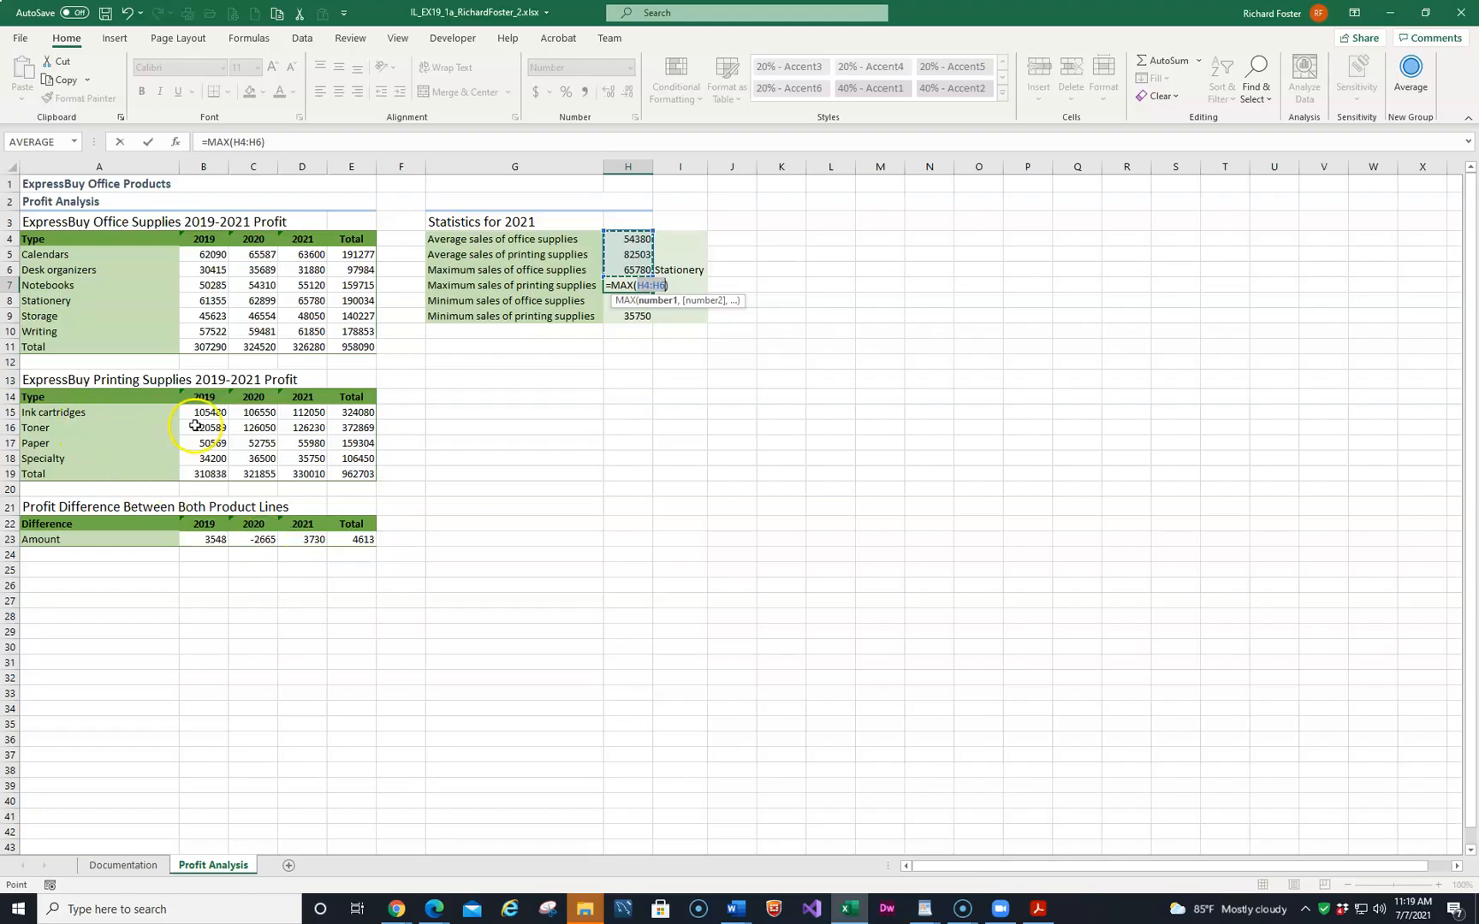
pyautogui.moveTo(304, 413); pyautogui.dragTo(310, 458)
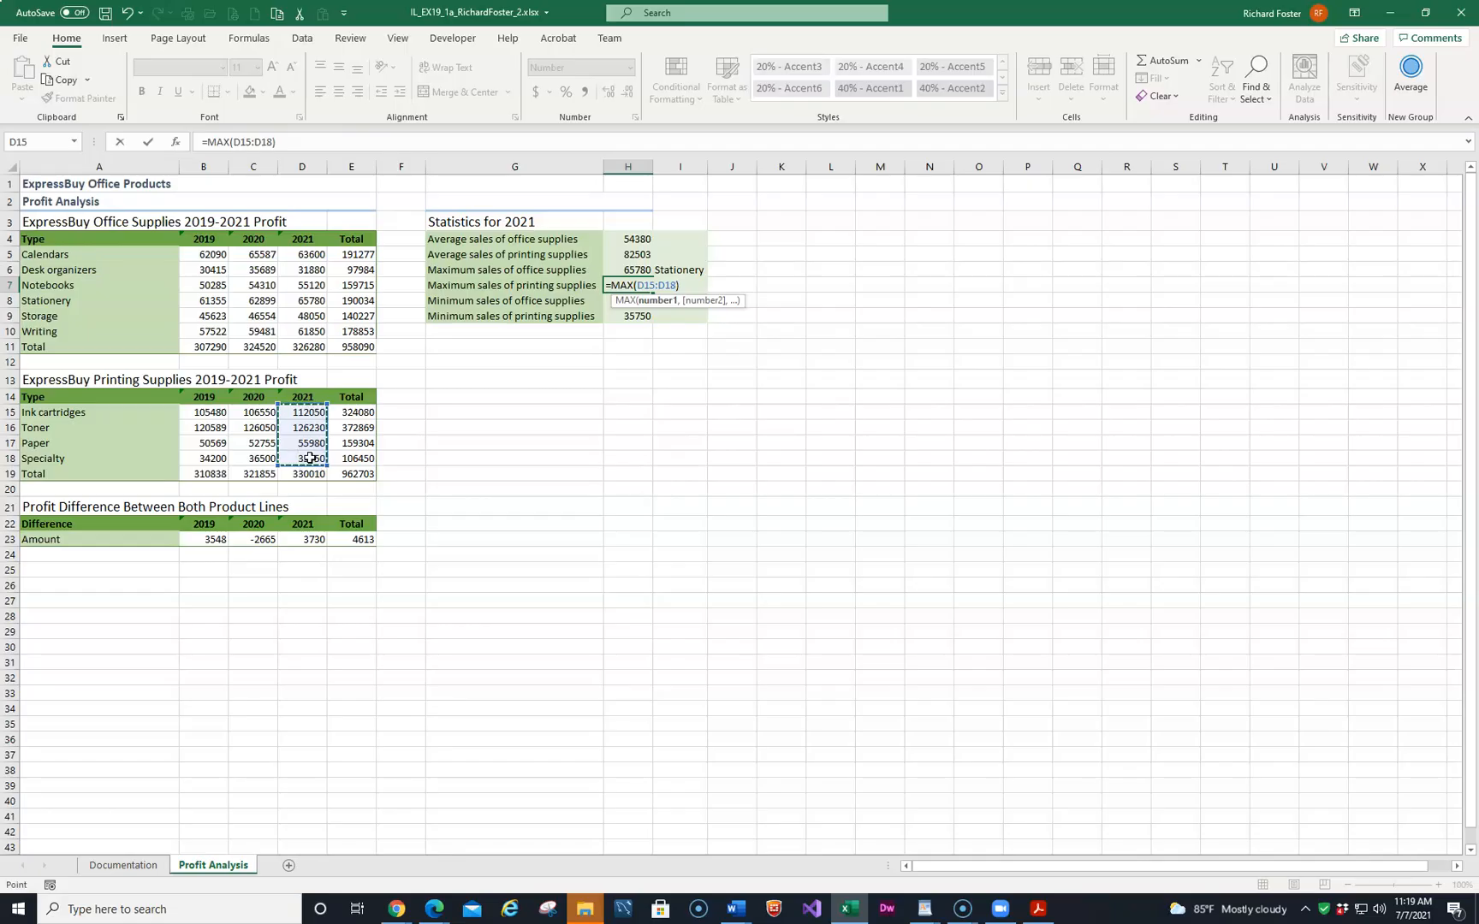
pyautogui.press('Return')
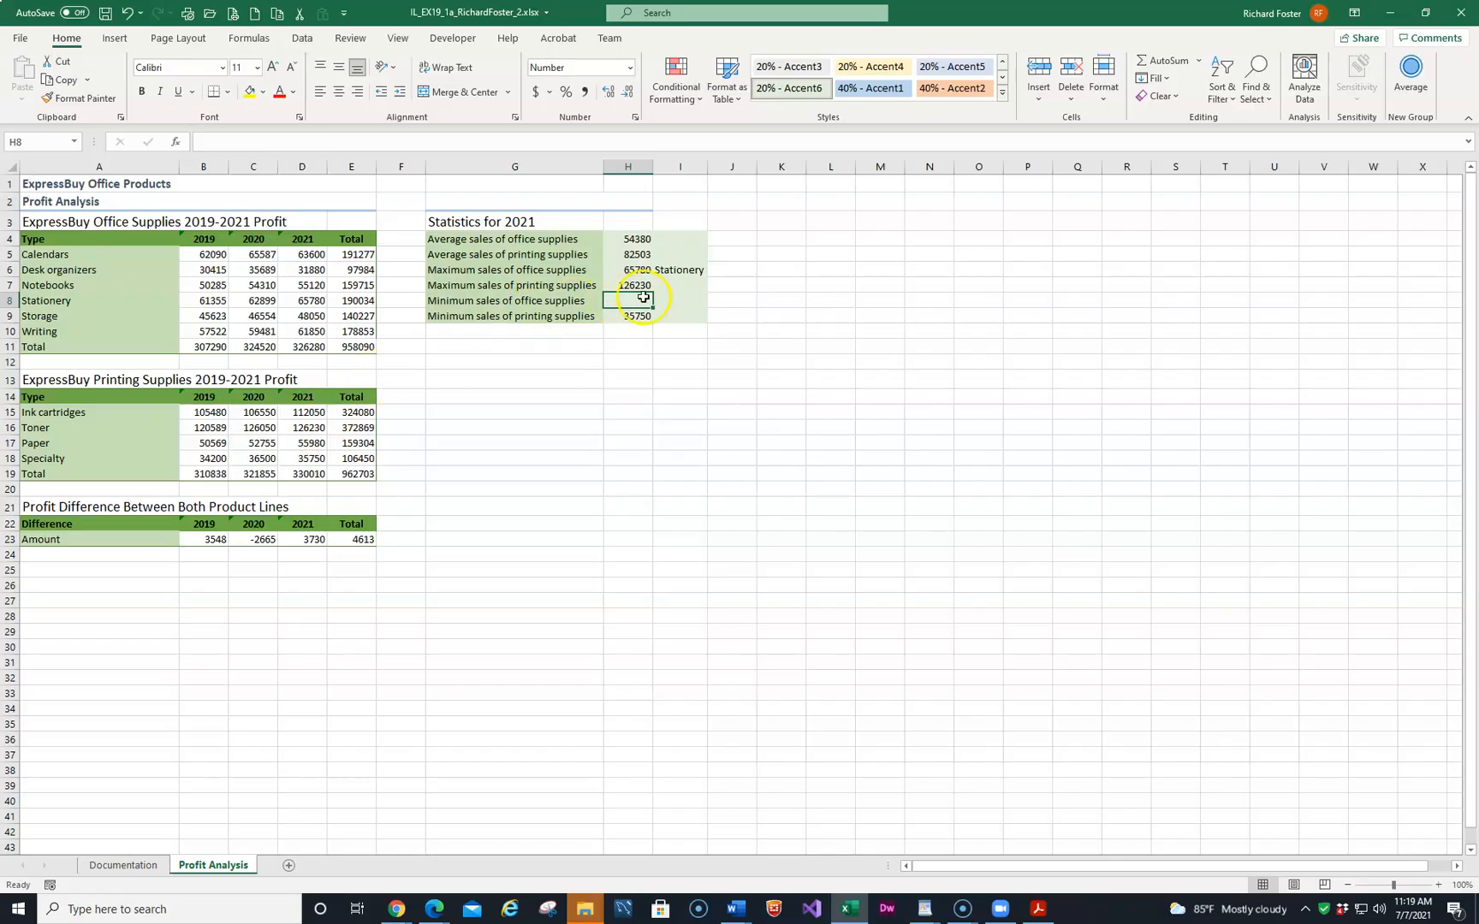
# Calculate the minimum 2021 office supplies sales in H8 as MIN of D5:D10.
pyautogui.click(1202, 59)
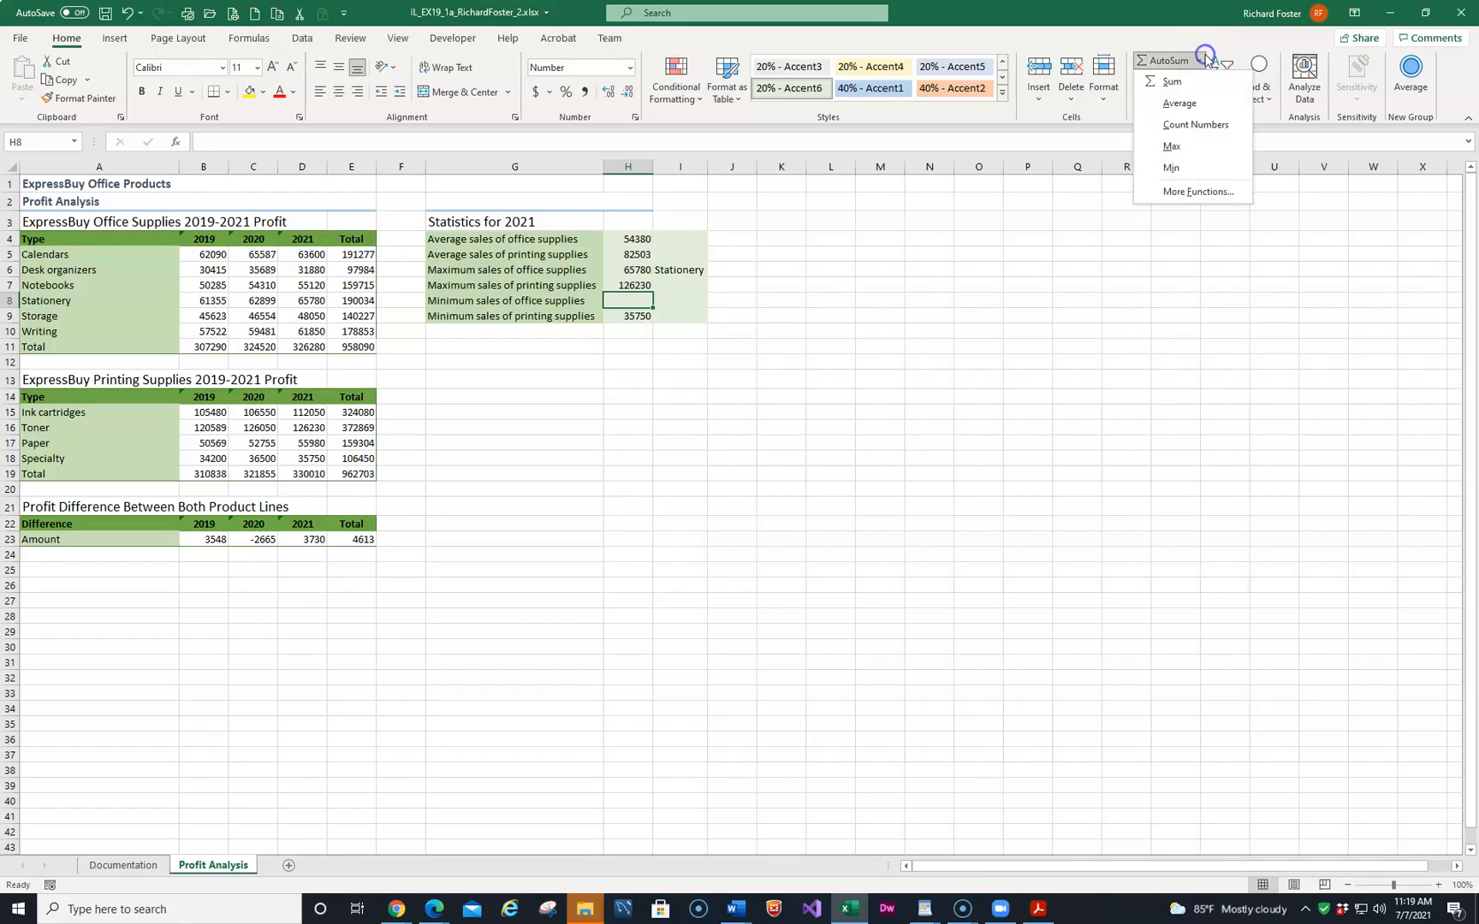
pyautogui.click(1175, 173)
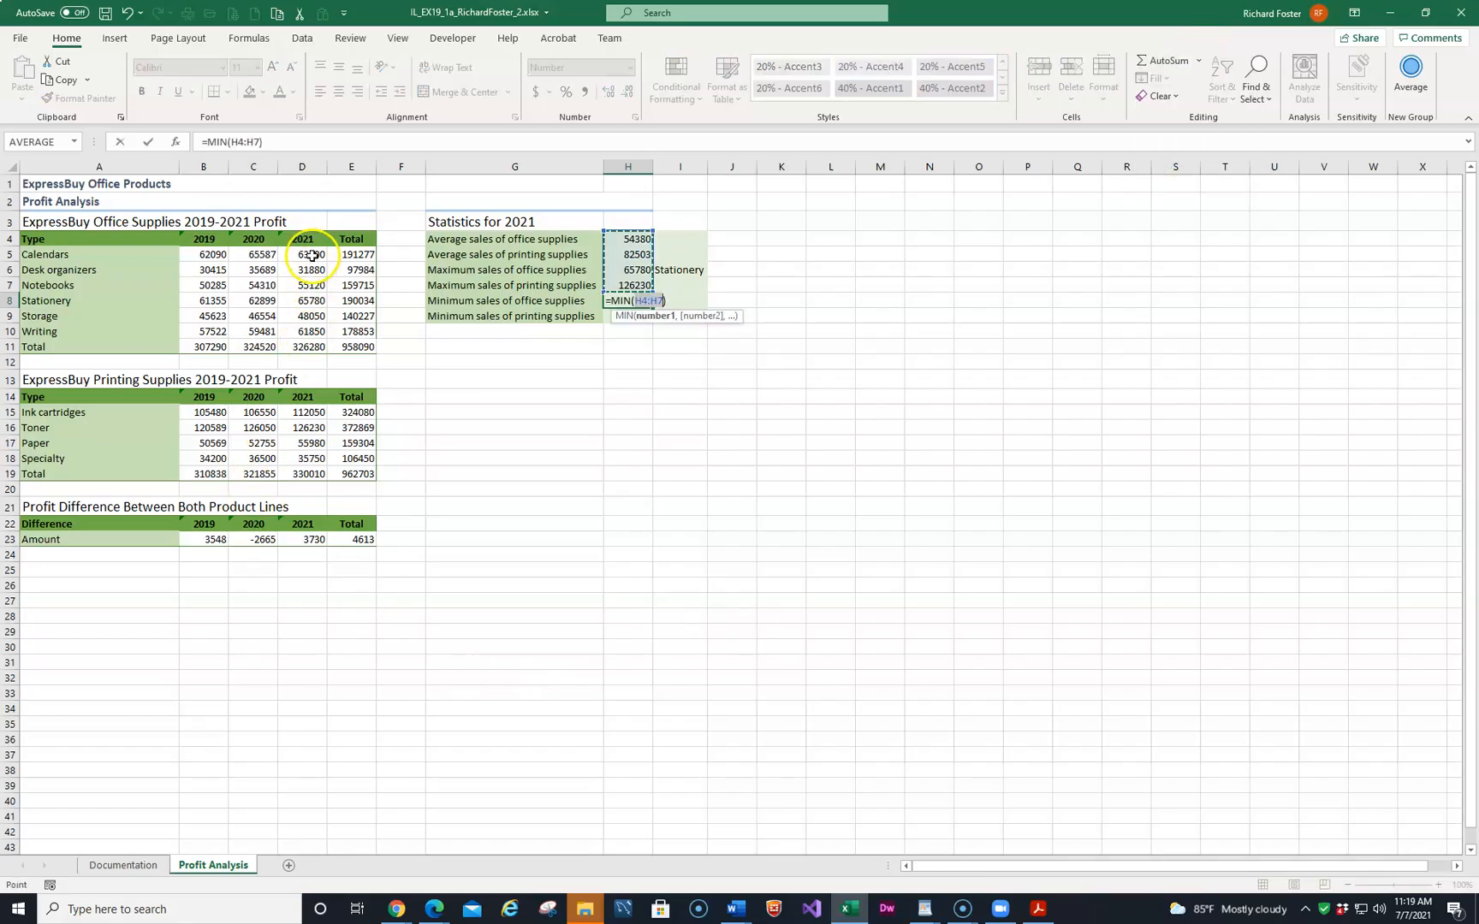
pyautogui.moveTo(311, 255); pyautogui.dragTo(311, 324)
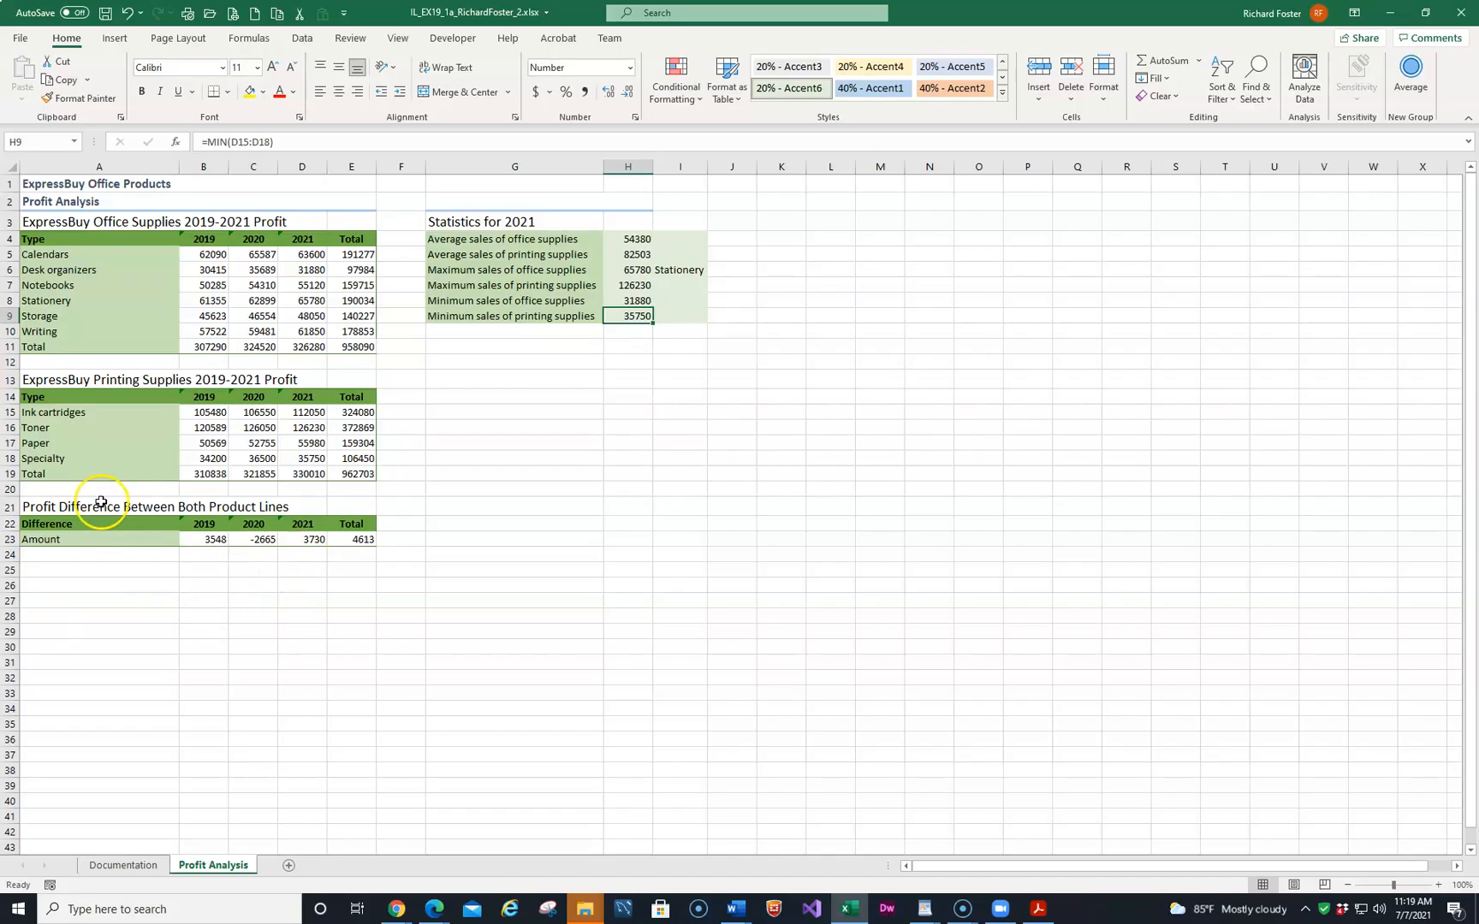
# Copy the Toner label from A16 and paste it as values into I7.
pyautogui.click(27, 427)
pyautogui.click(68, 80)
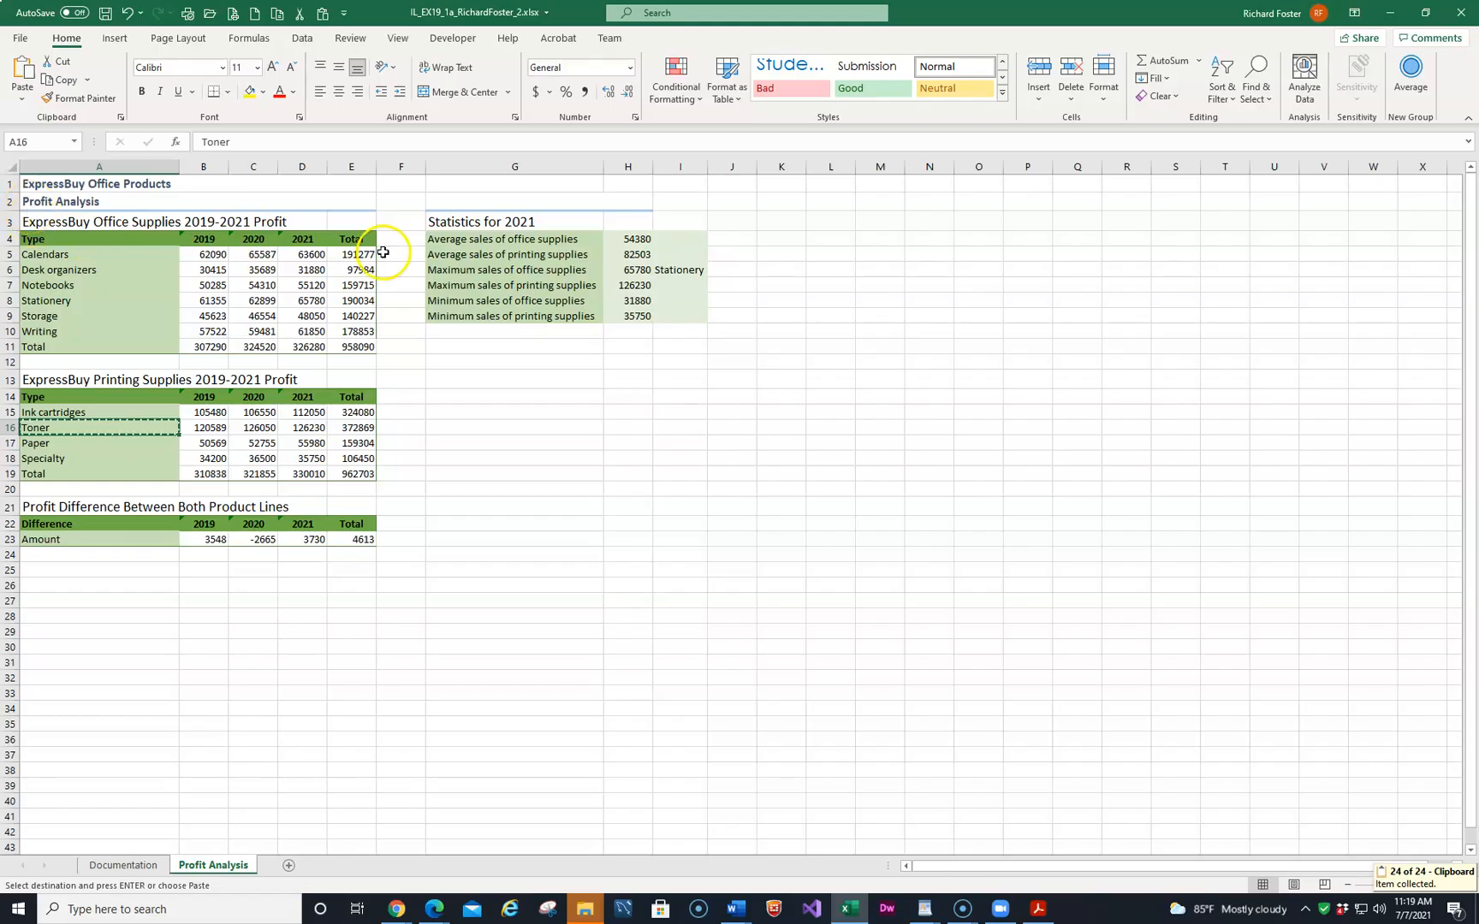
pyautogui.click(681, 287)
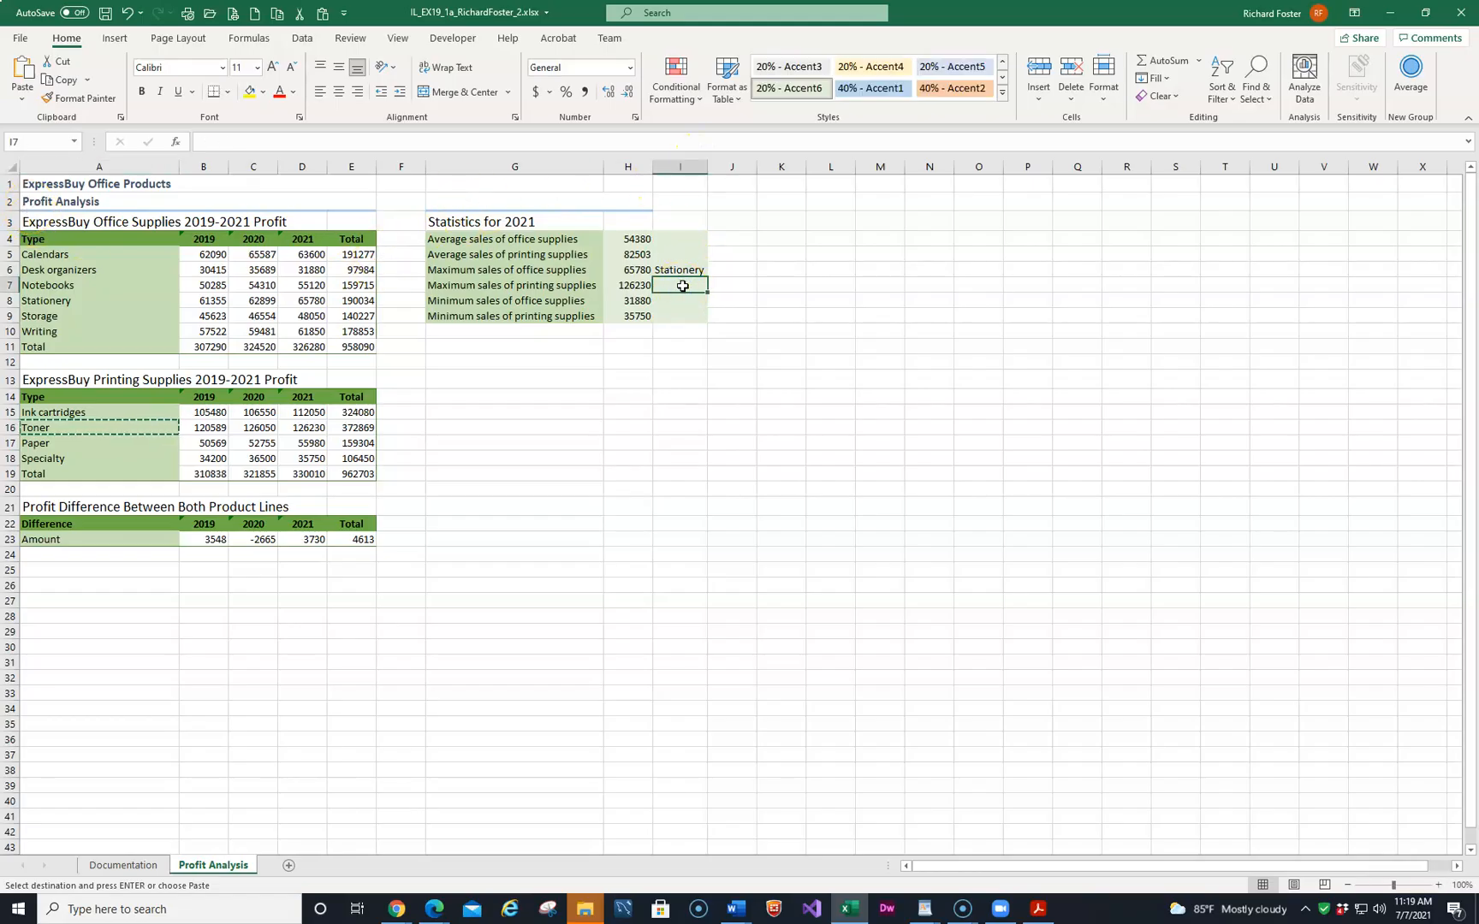
pyautogui.click(21, 102)
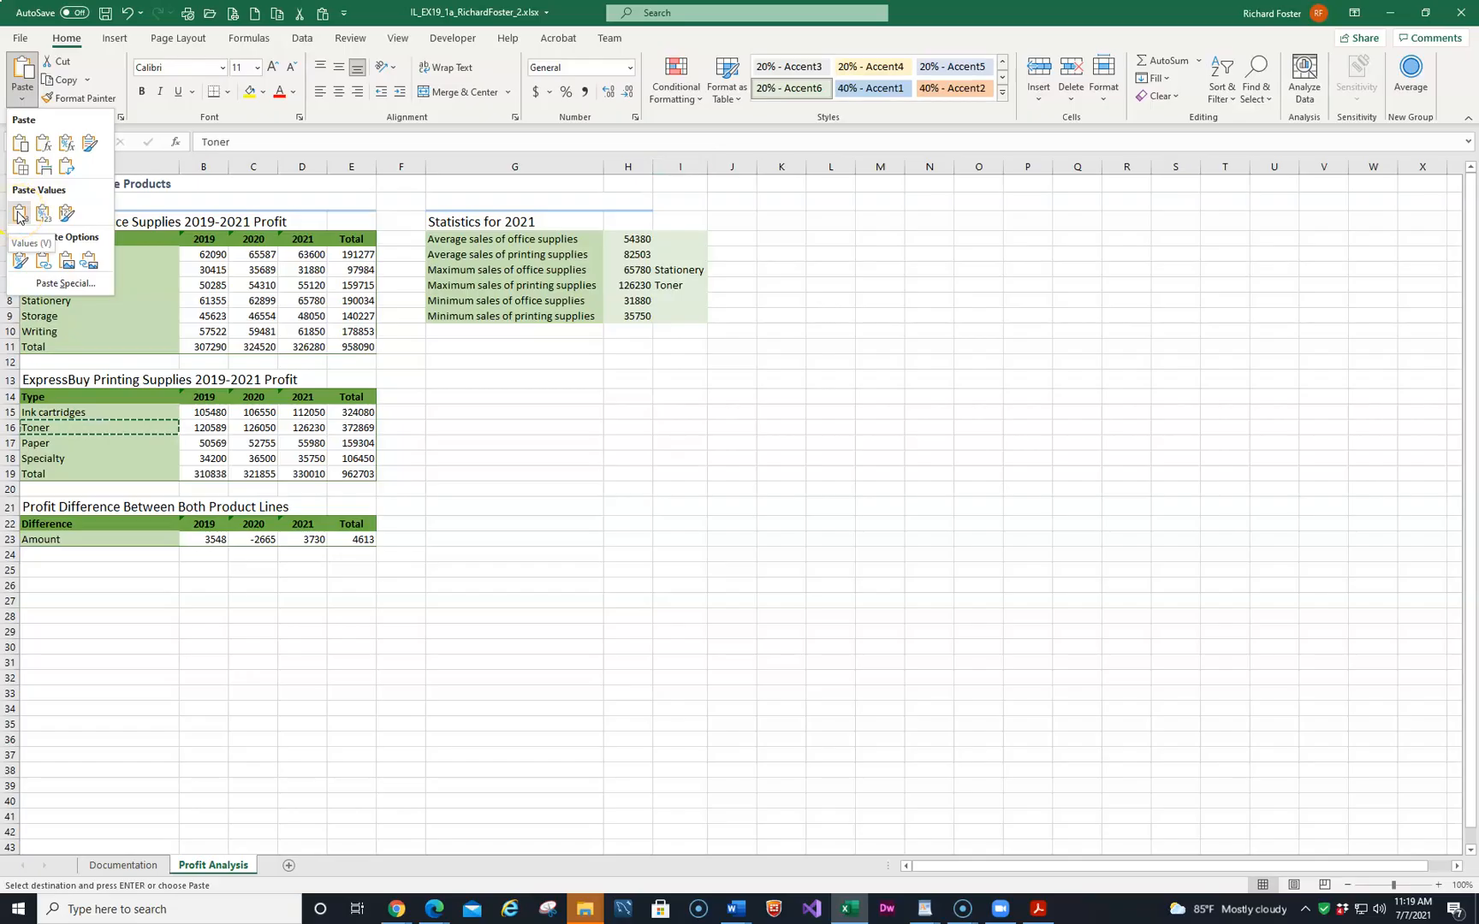
pyautogui.click(46, 216)
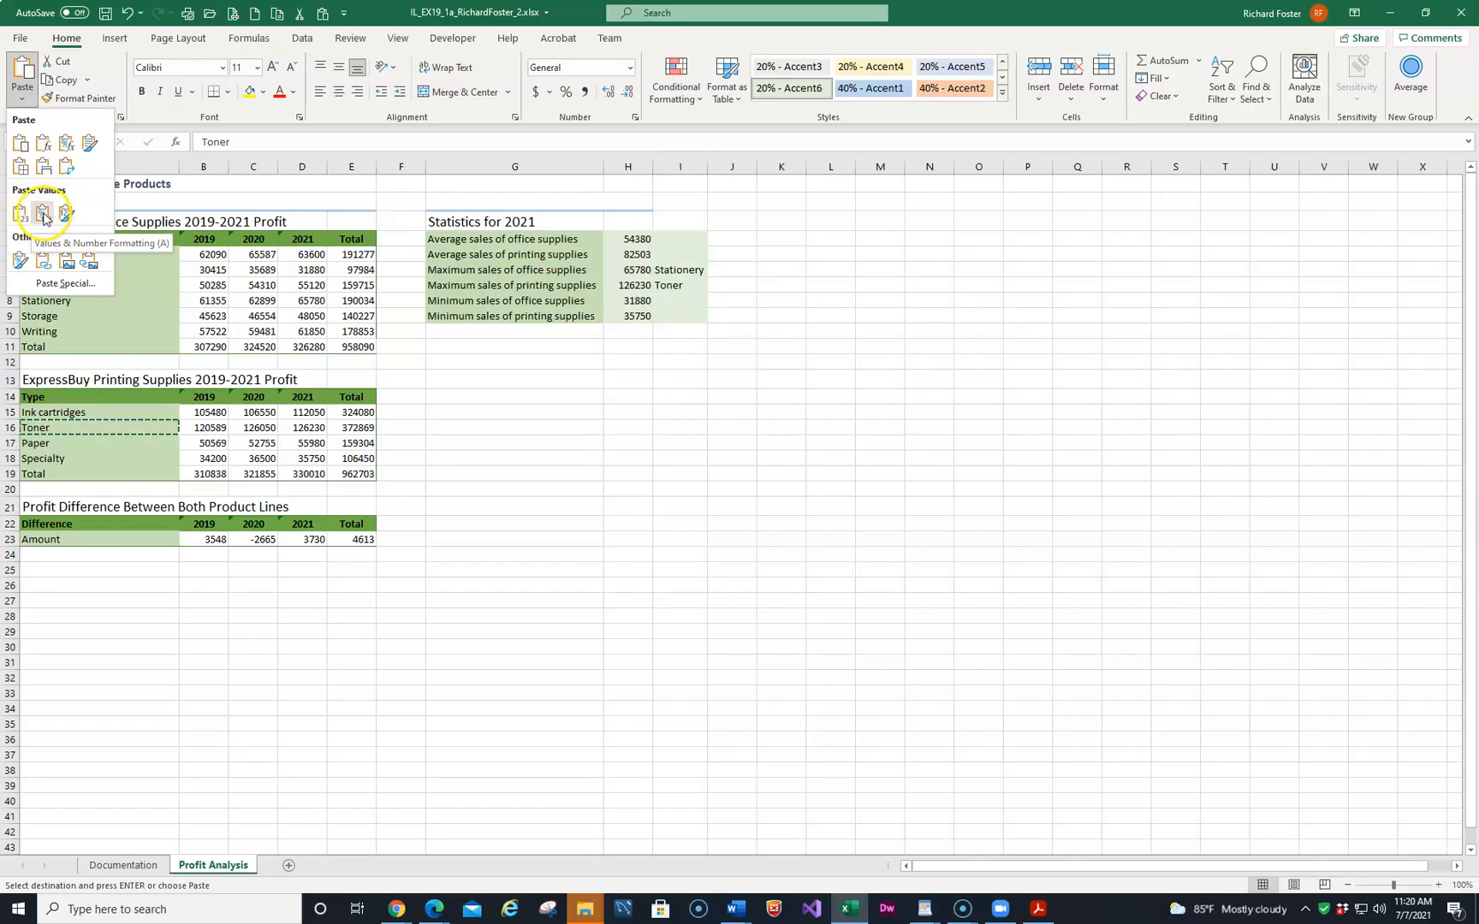
pyautogui.click(20, 217)
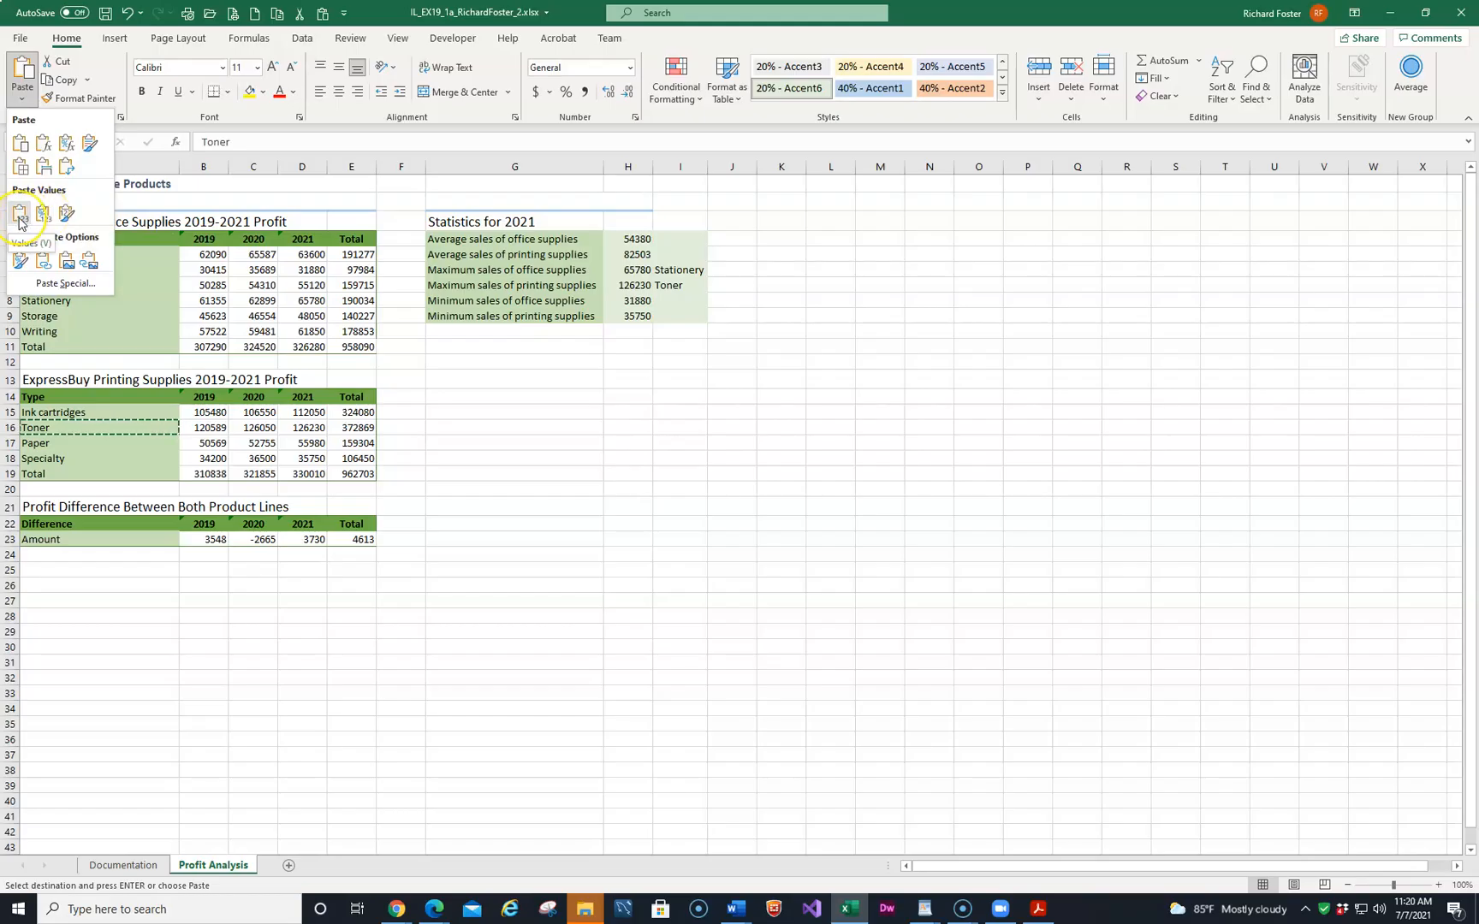
pyautogui.click(20, 218)
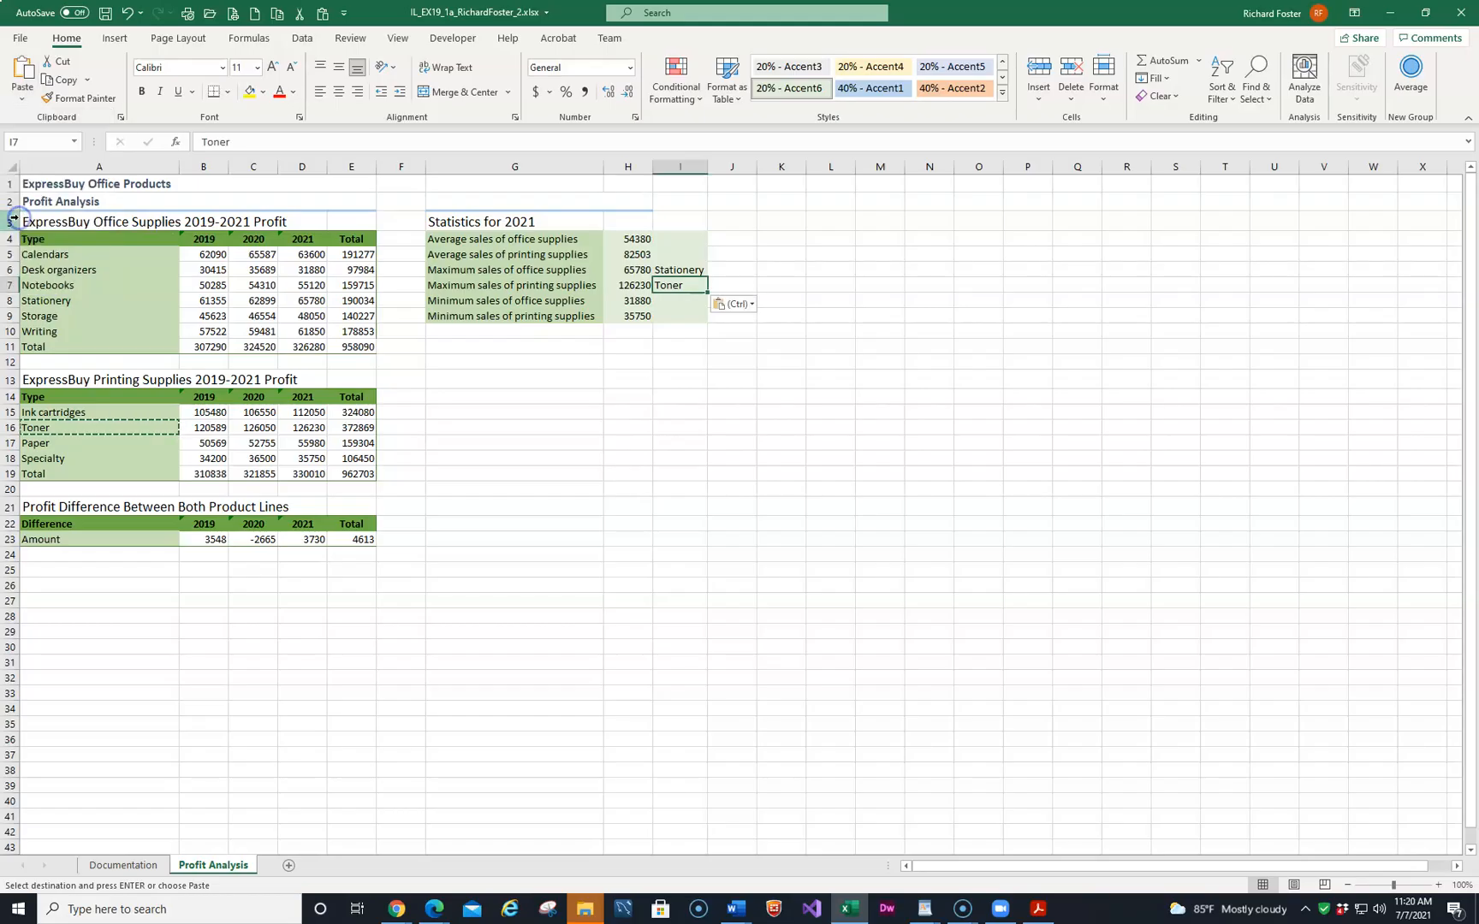
# Turn off the worksheet gridlines.
pyautogui.click(691, 288)
pyautogui.click(398, 39)
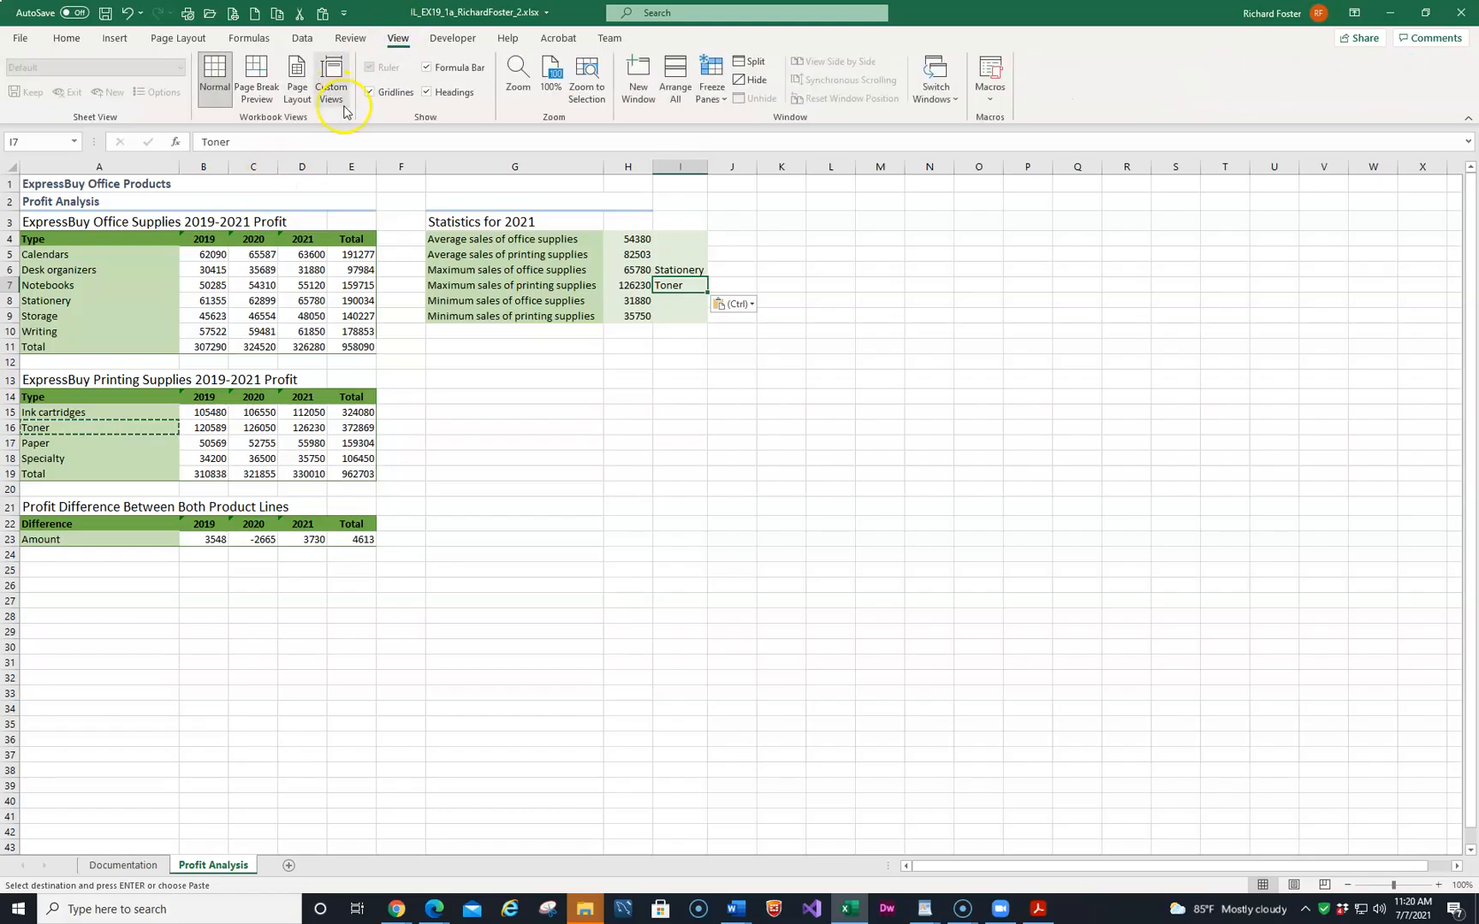
pyautogui.click(371, 94)
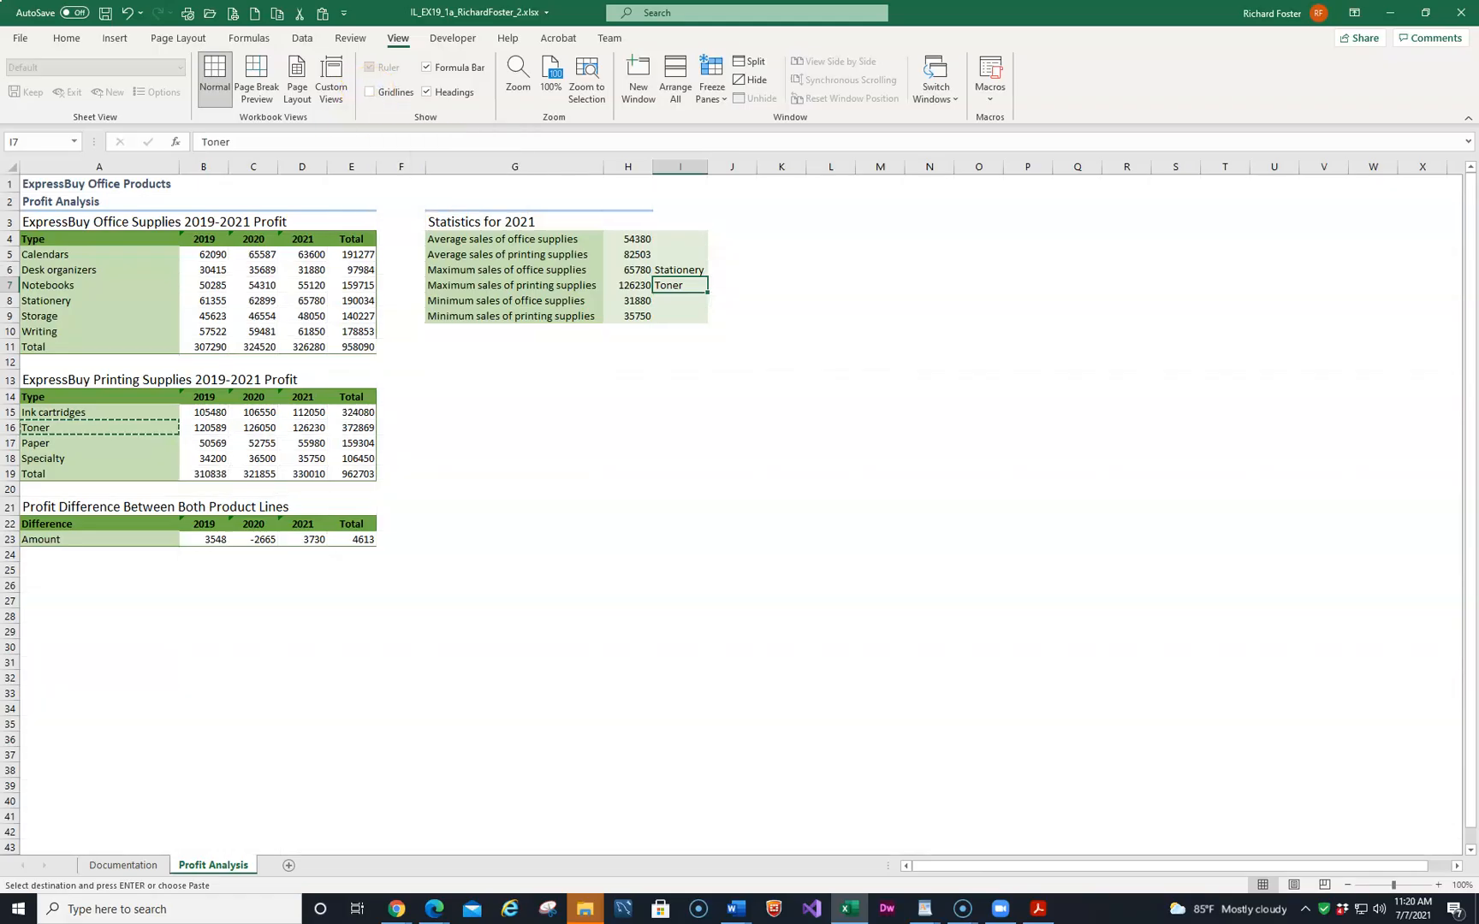
# Set the page orientation to landscape.
pyautogui.click(194, 38)
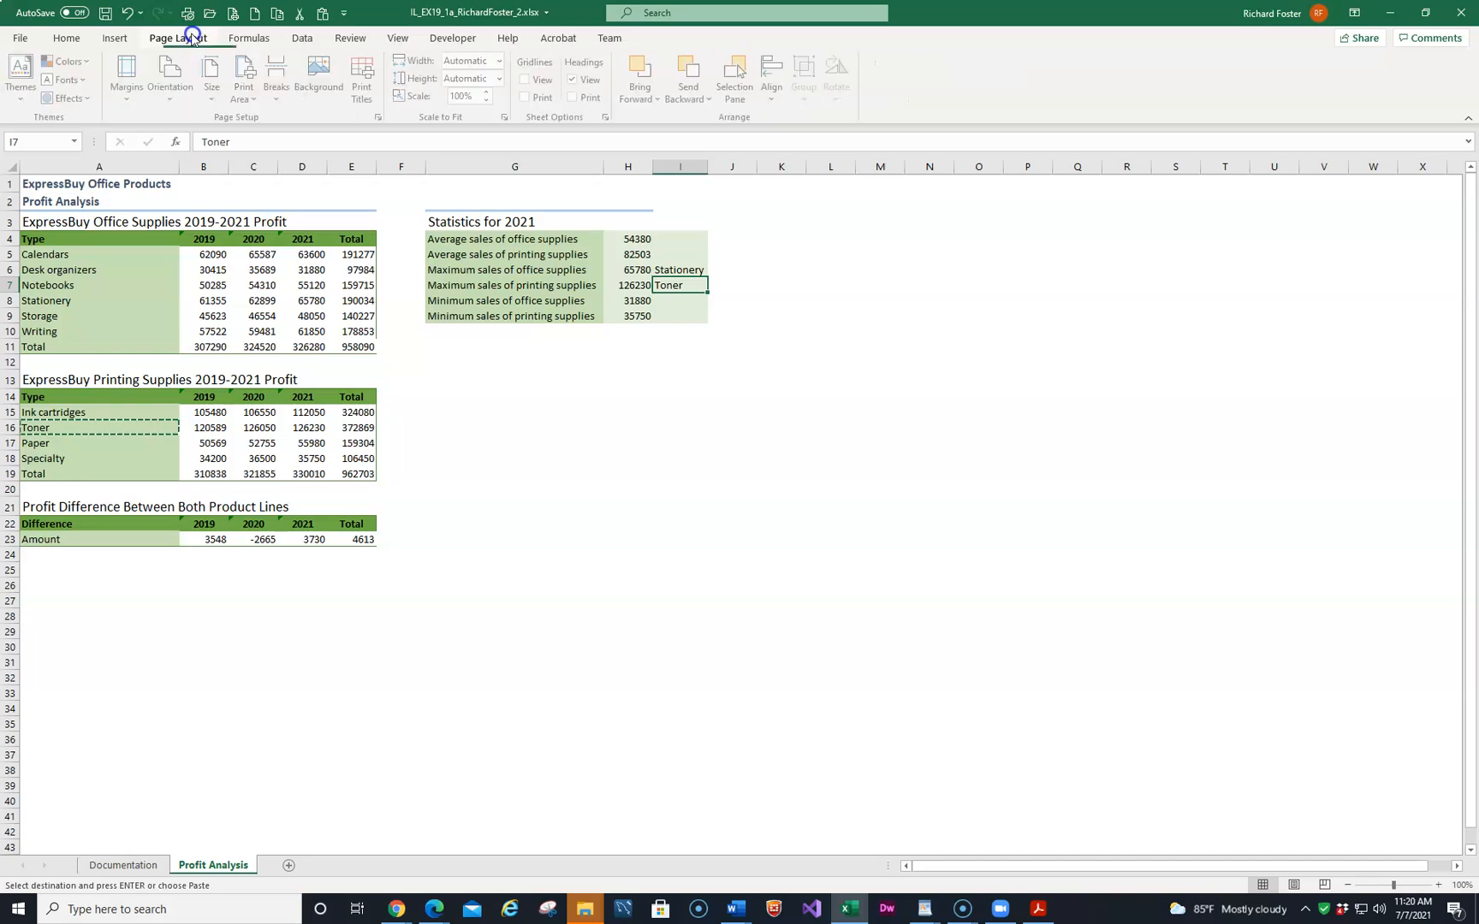
pyautogui.click(169, 96)
pyautogui.click(192, 164)
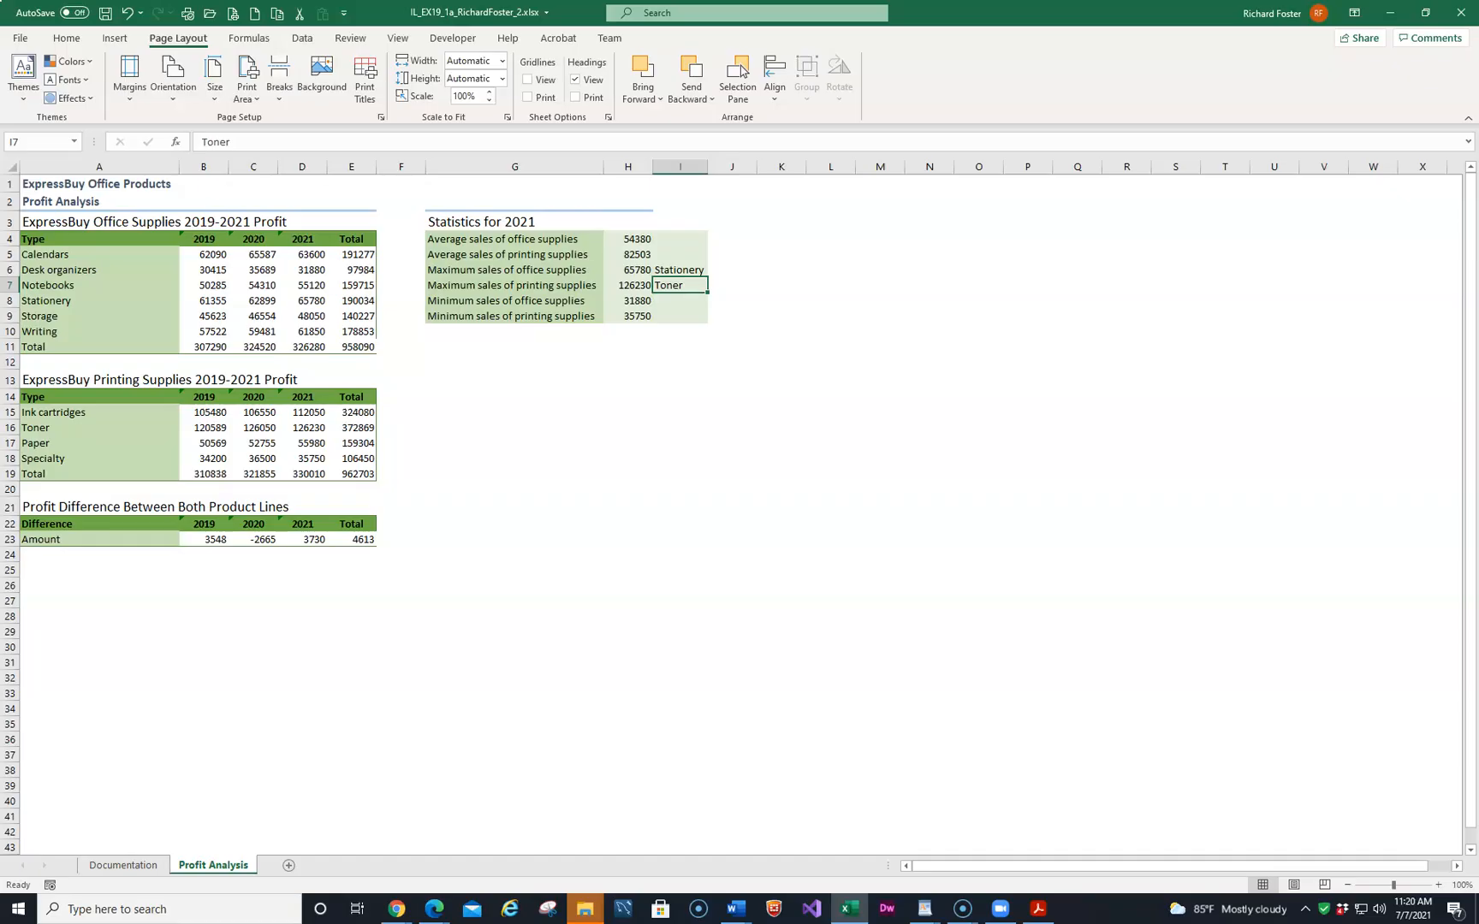
# Compare the worksheet with the final figure in the Word instructions document, then save the workbook.
pyautogui.click(736, 909)
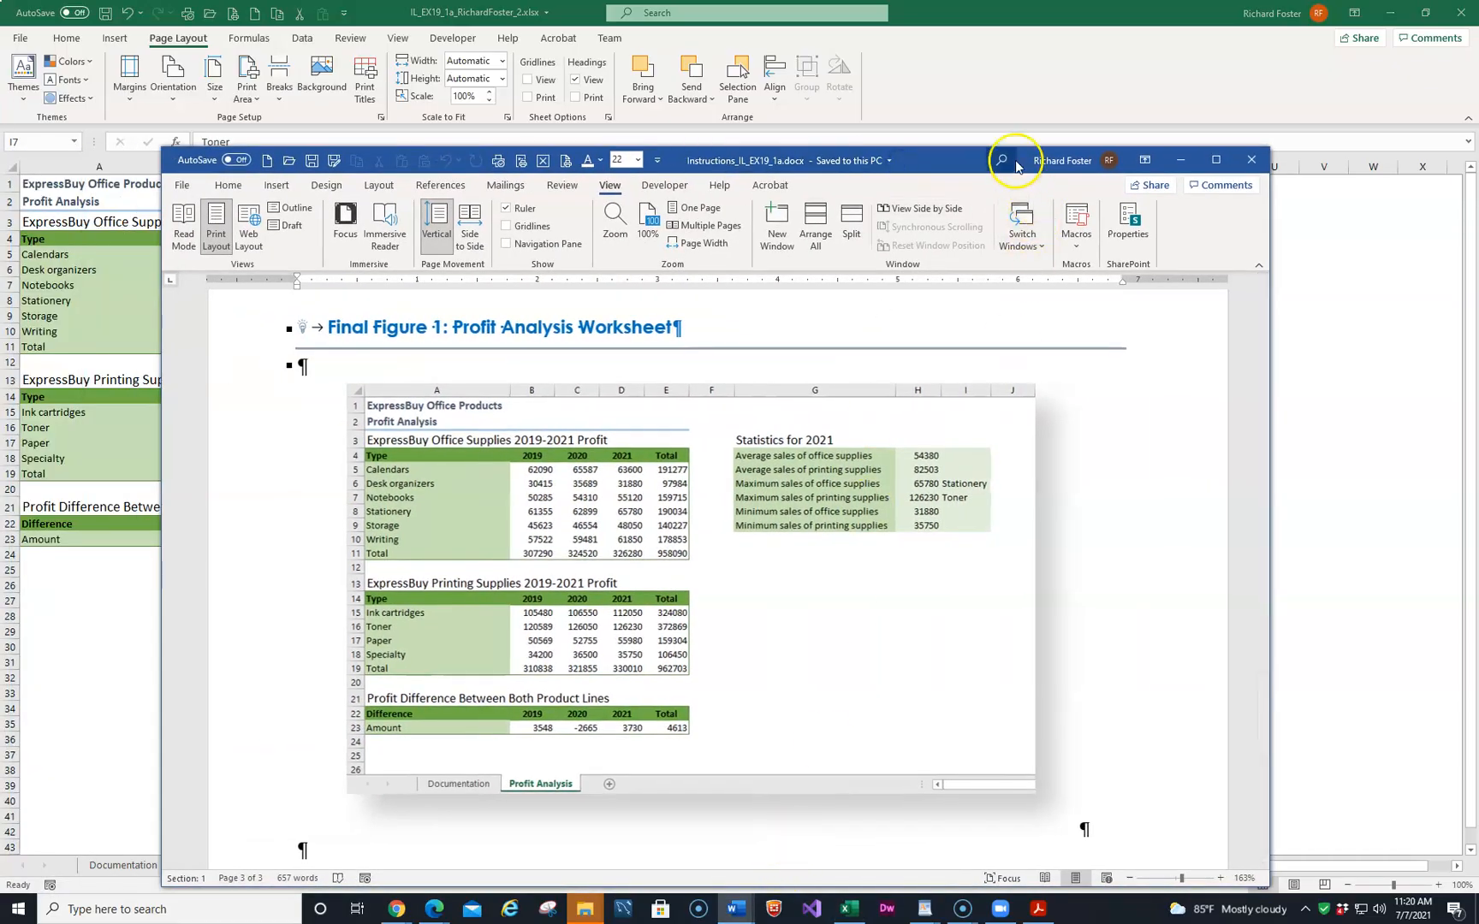
pyautogui.moveTo(973, 163); pyautogui.dragTo(0, 227)
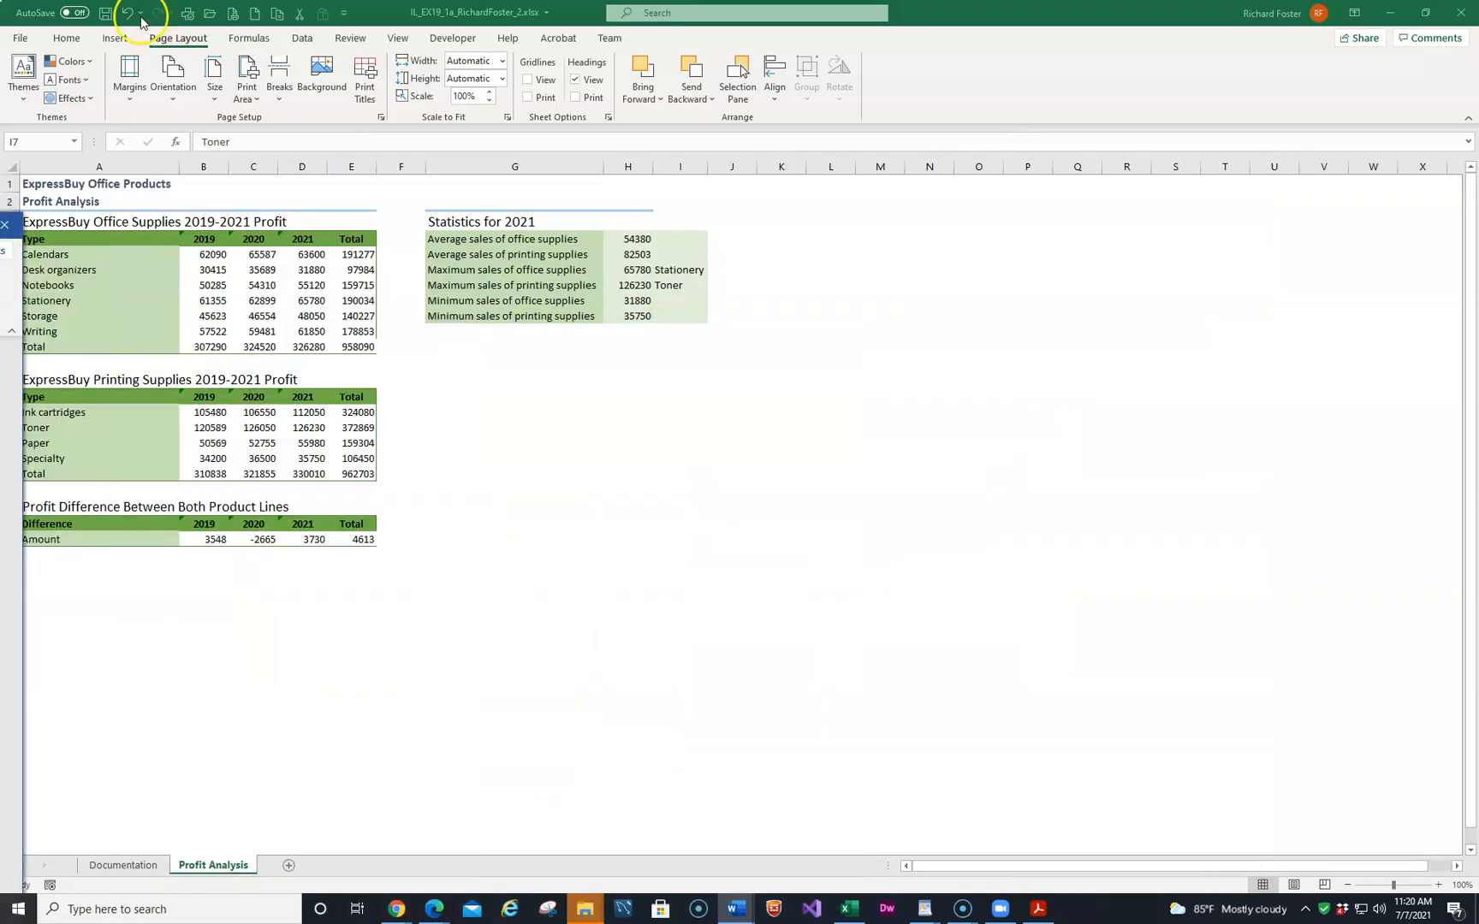
pyautogui.click(104, 14)
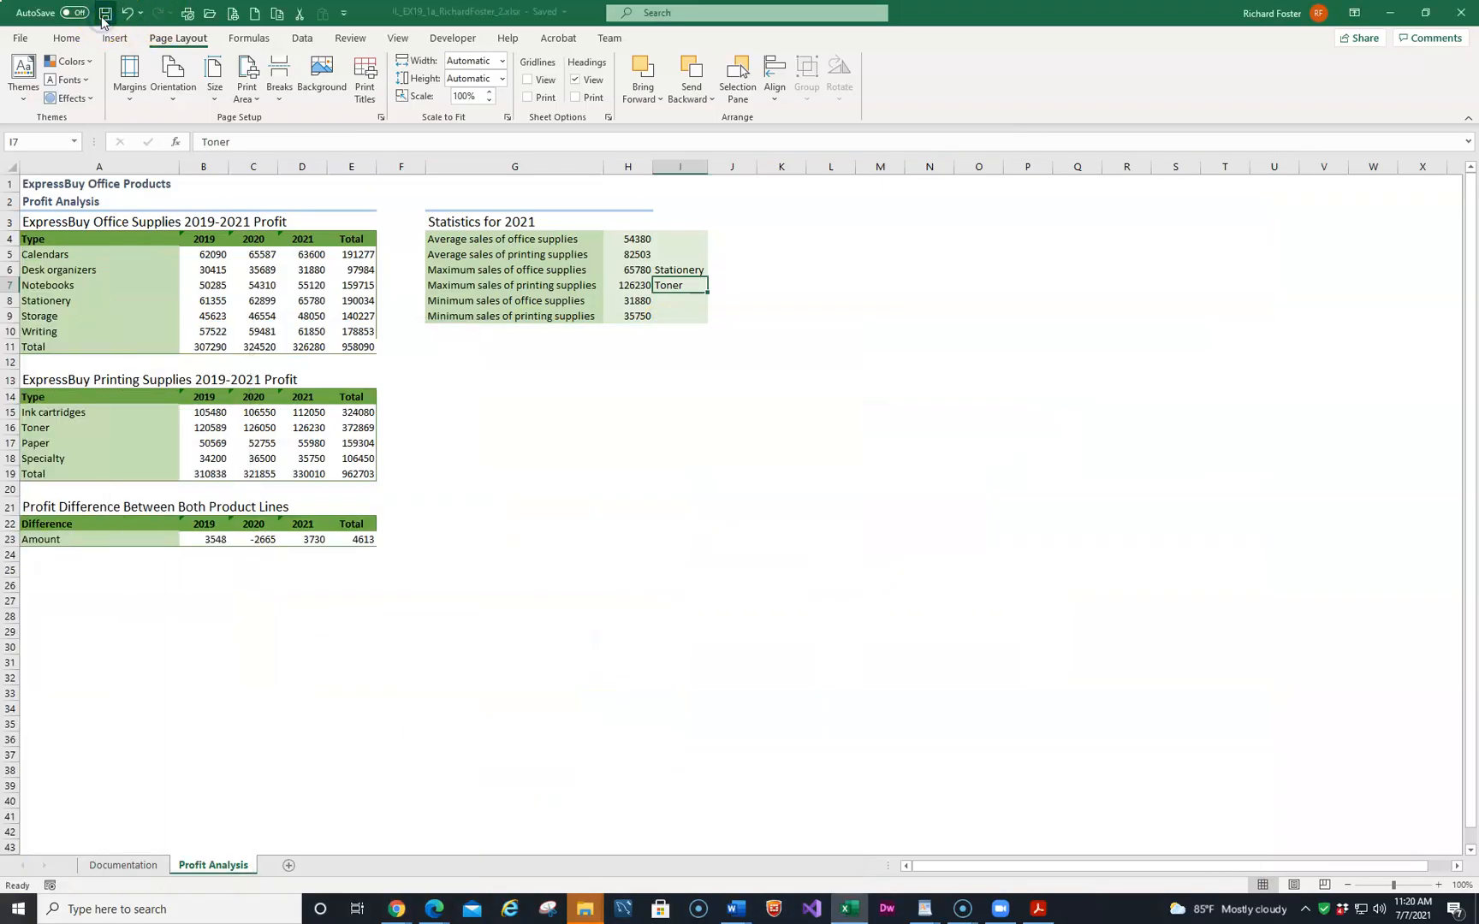